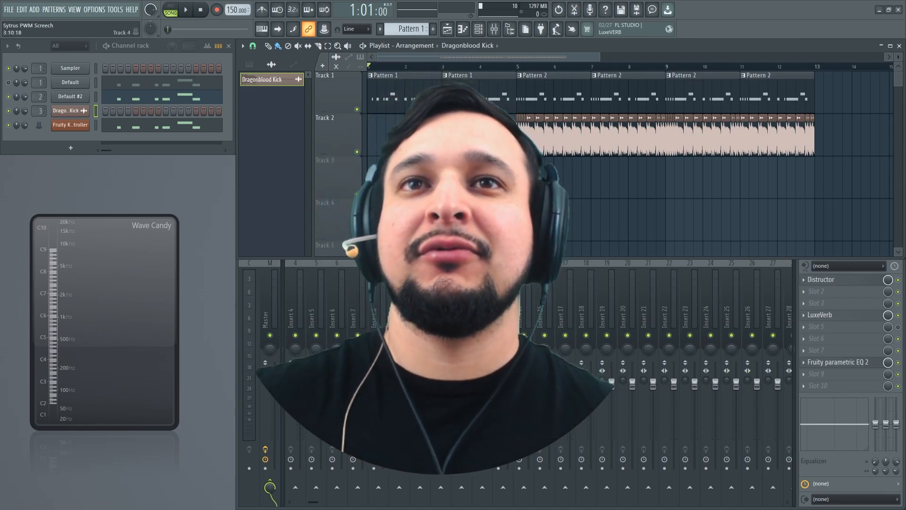
# Play the arrangement from the start and bring up the Insert 2 effects in the mixer
pyautogui.press('space')
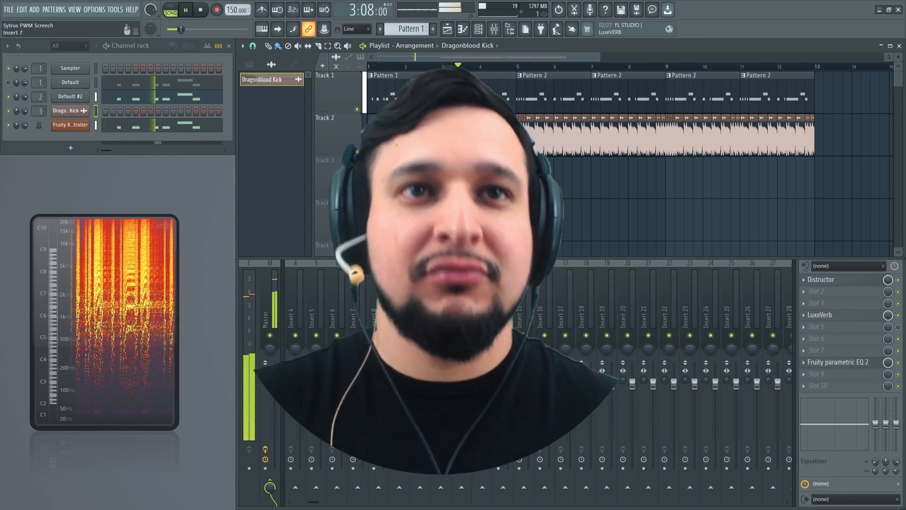
pyautogui.click(270, 283)
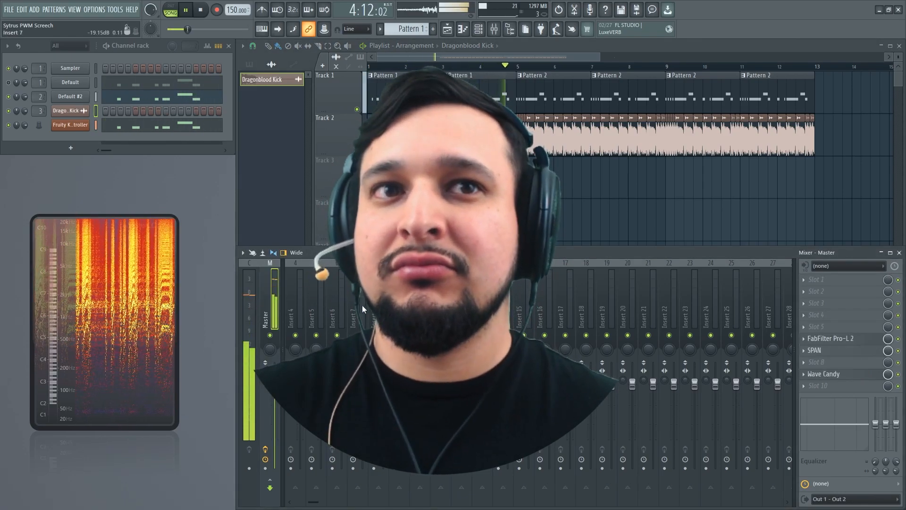
pyautogui.click(321, 296)
pyautogui.scroll(3, 321, 298)
pyautogui.click(321, 295)
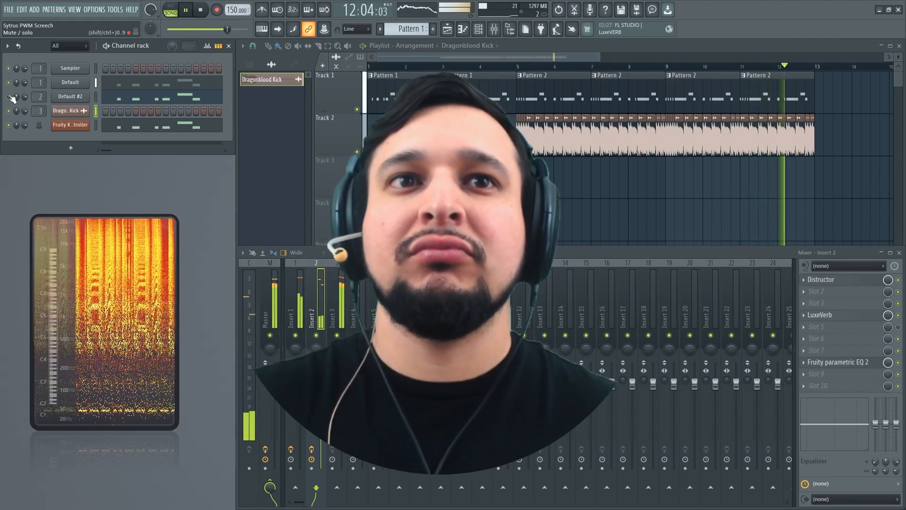
pyautogui.press('space')
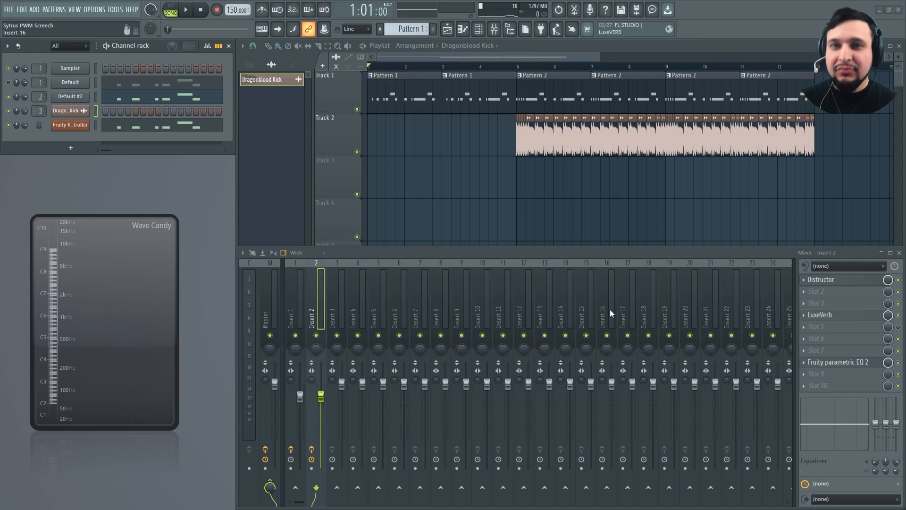
# Solo Insert 2 in the mixer and play the screech on its own
pyautogui.rightClick(487, 195)
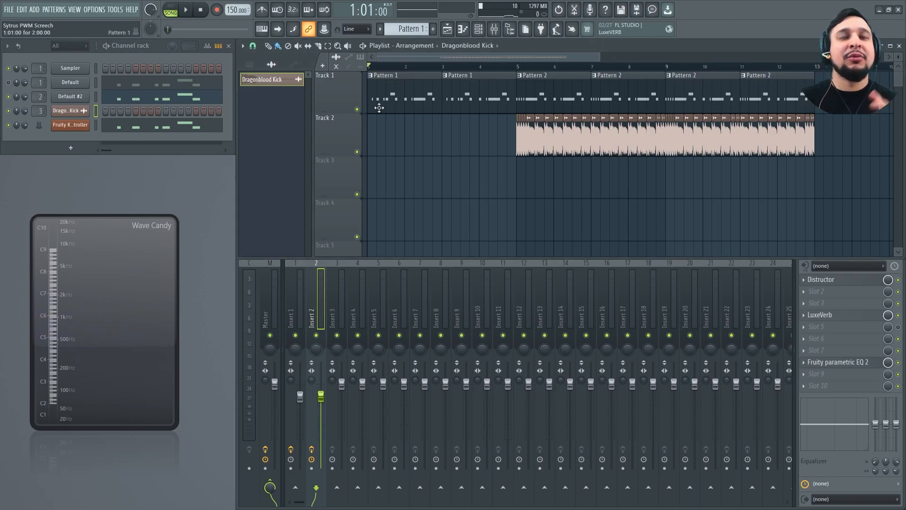
pyautogui.rightClick(316, 335)
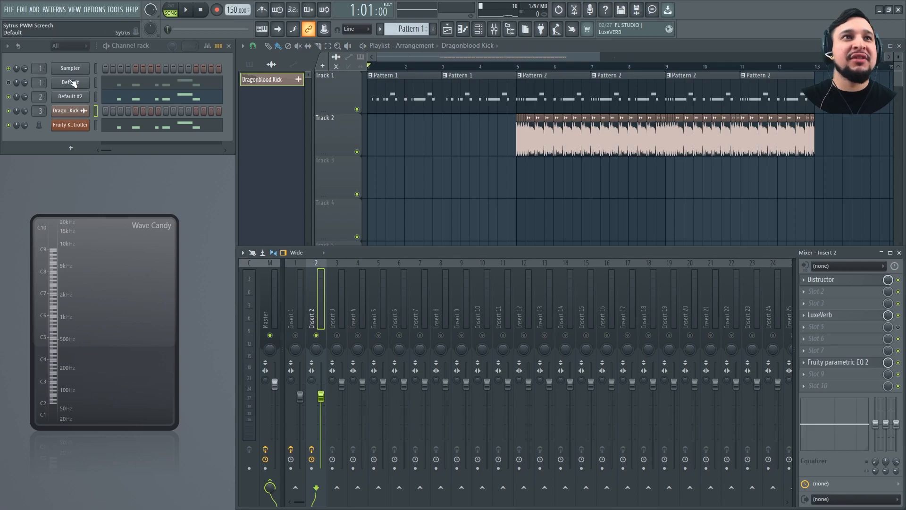
pyautogui.press('space')
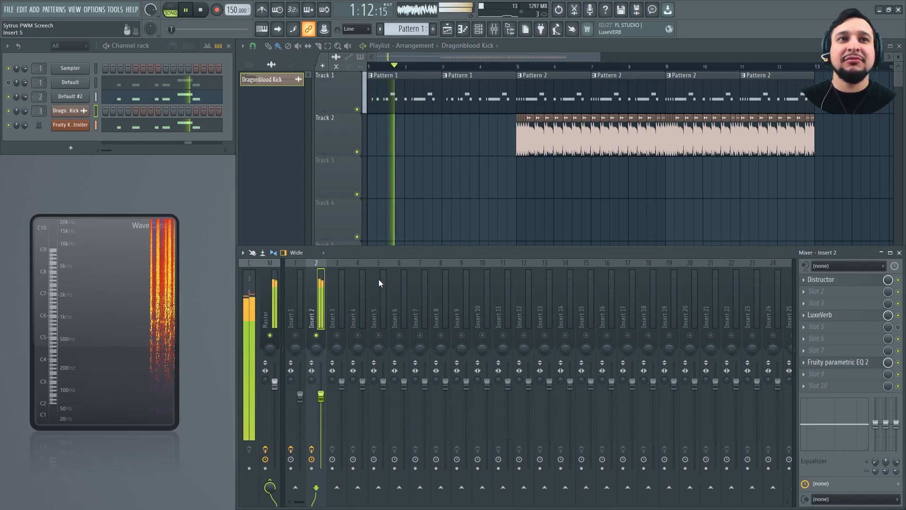
pyautogui.press('space')
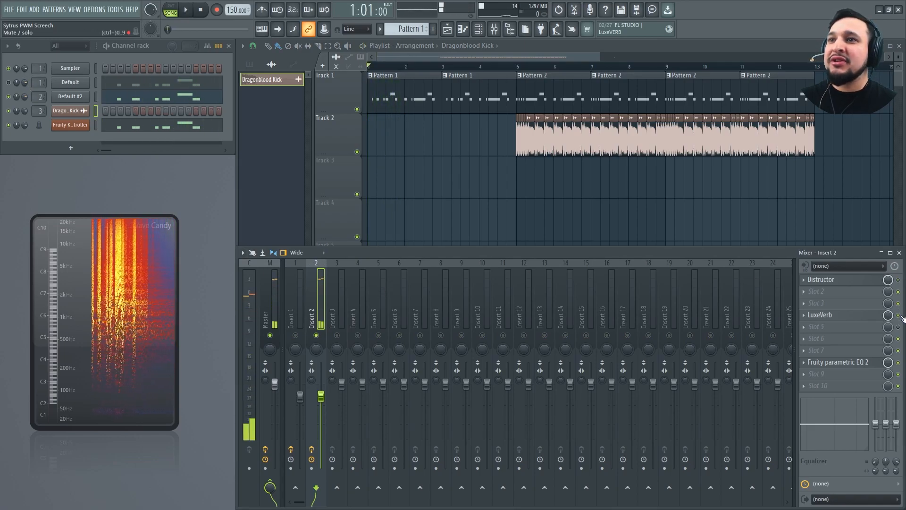
# Bypass Distructor and LuxeVerb on Insert 2, play the dry screech and set the track's volume to 94%
pyautogui.press('space')
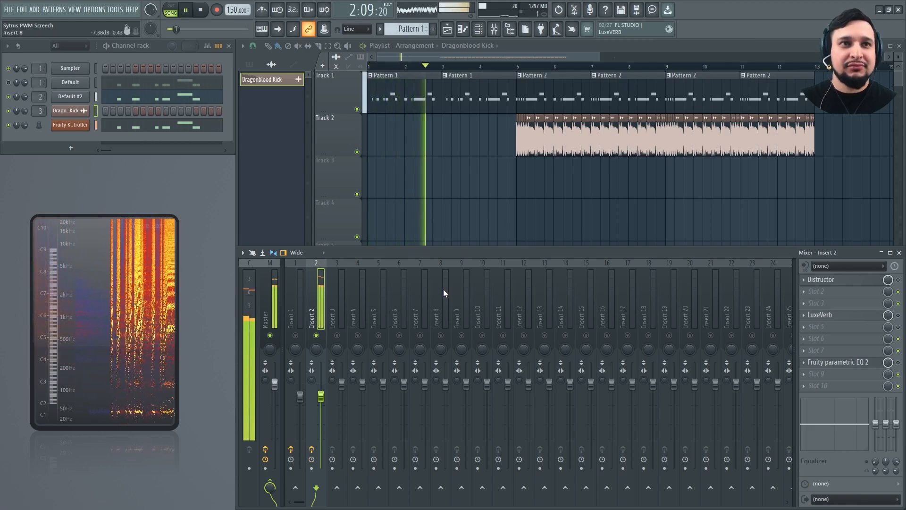
pyautogui.moveTo(319, 398); pyautogui.dragTo(318, 391)
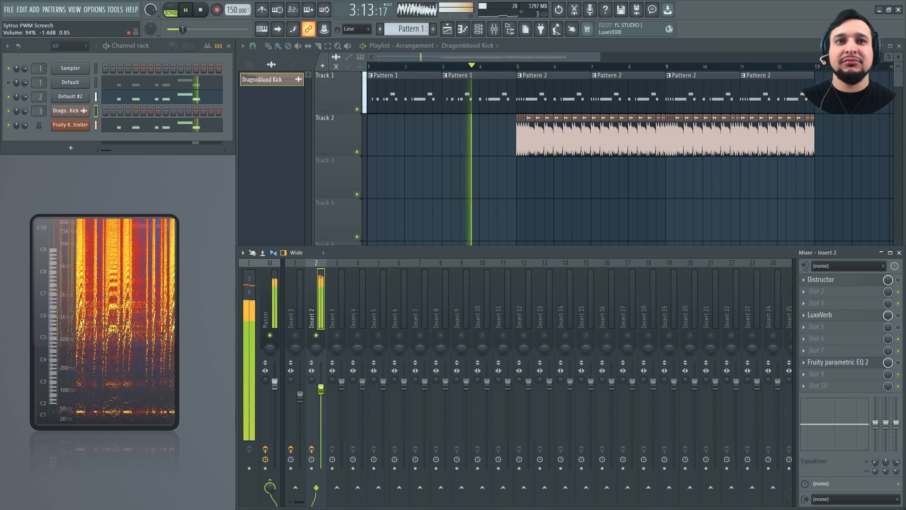
pyautogui.press('space')
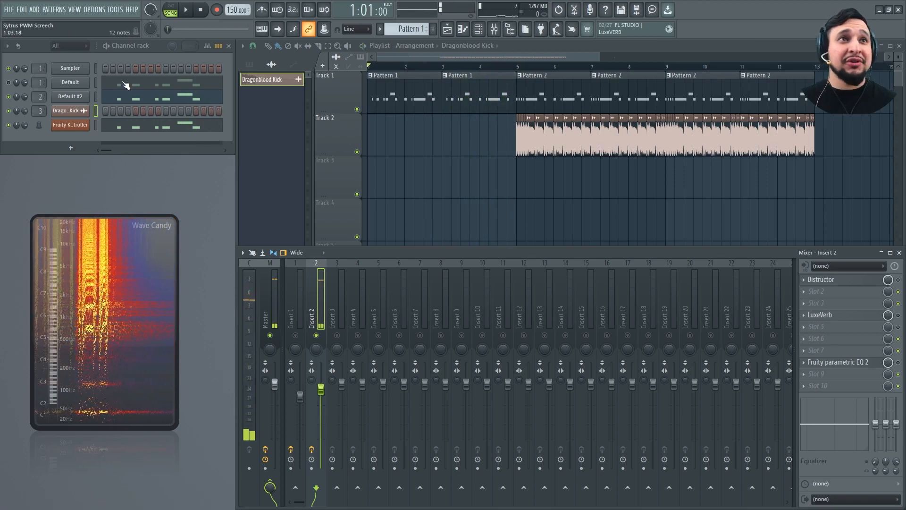
# Clone the Default #2 channel and load the Default preset in the cloned Sytrus
pyautogui.rightClick(88, 95)
pyautogui.click(105, 187)
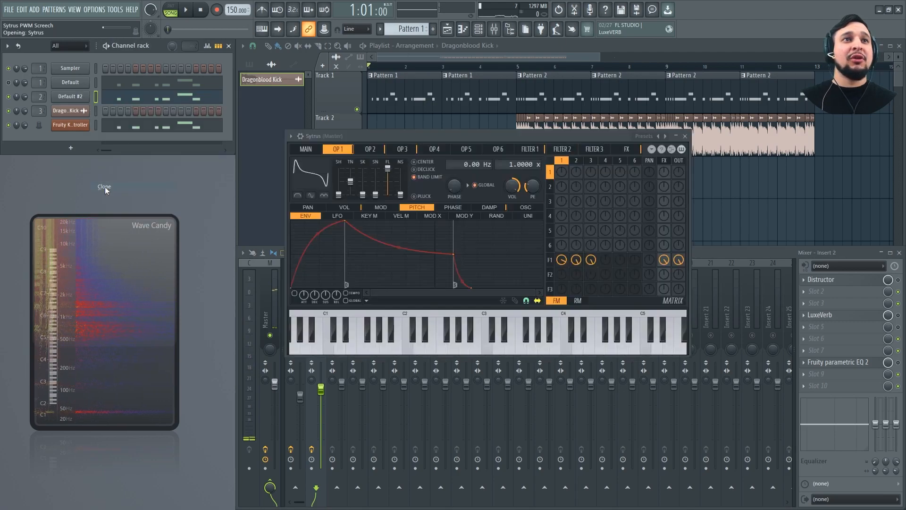
pyautogui.click(644, 136)
pyautogui.click(10, 18)
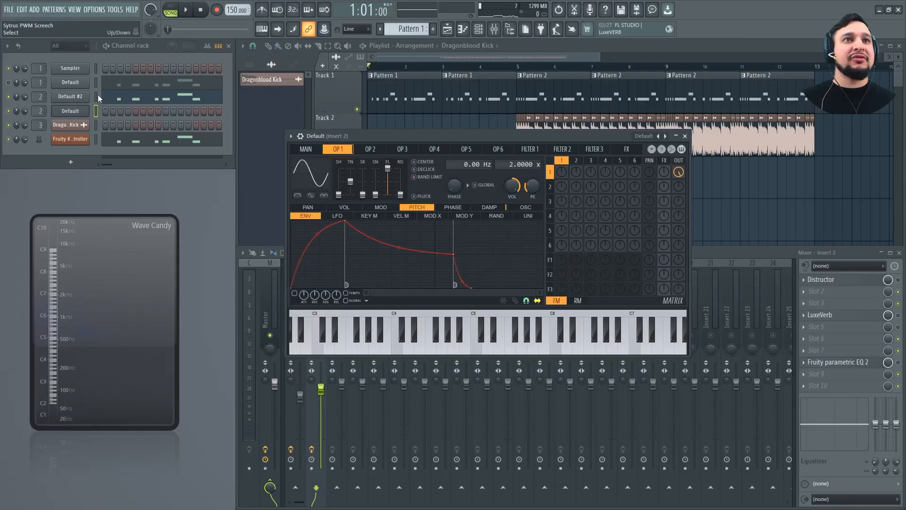
# Cut the notes from the Default #2 channel and paste them into the cloned Default channel
pyautogui.rightClick(77, 100)
pyautogui.rightClick(79, 114)
pyautogui.click(241, 128)
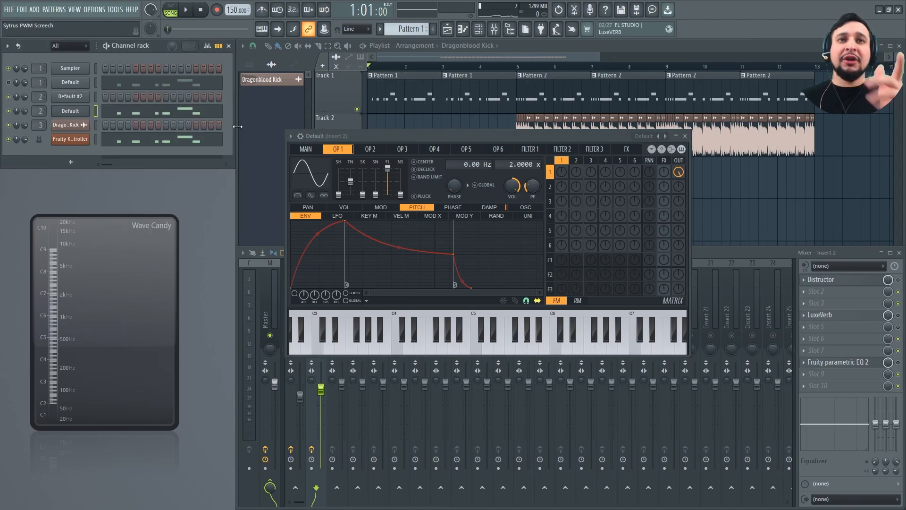
# Set Operator 1's shape to a band-limited saw and play the song to hear it
pyautogui.click(304, 149)
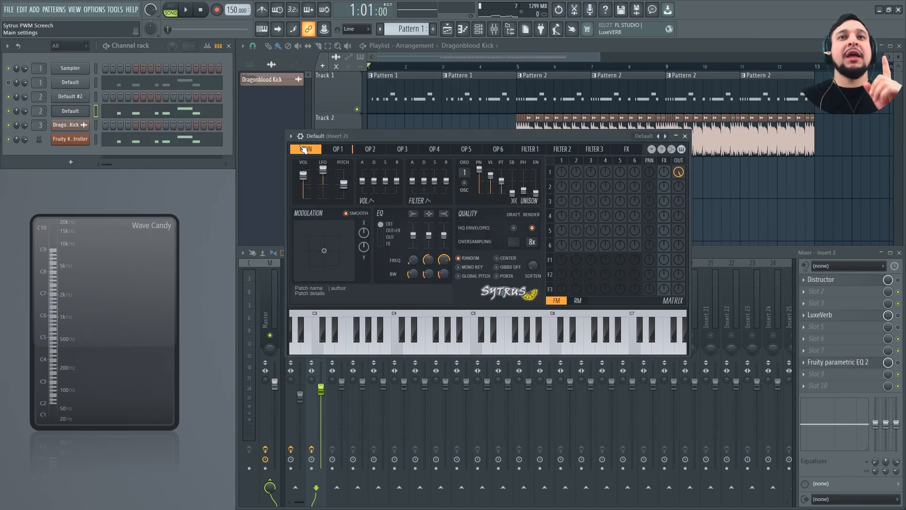
pyautogui.click(333, 149)
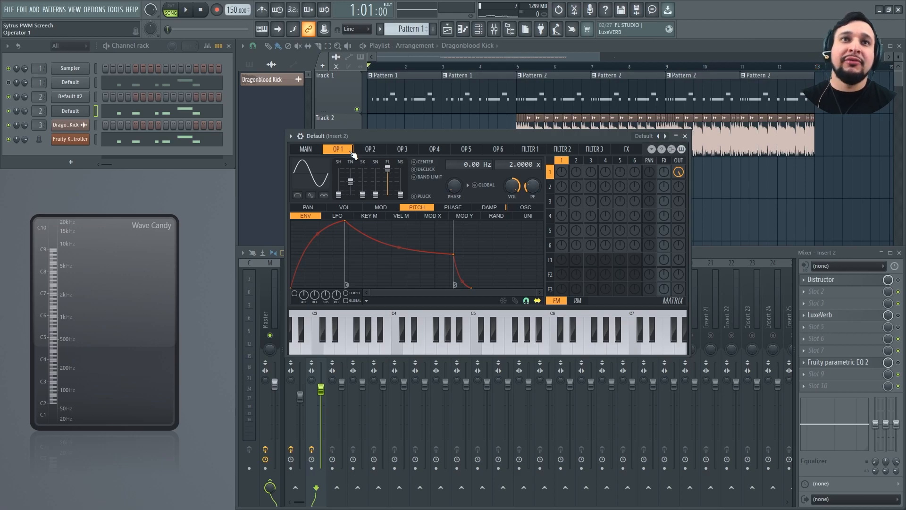
pyautogui.click(317, 173)
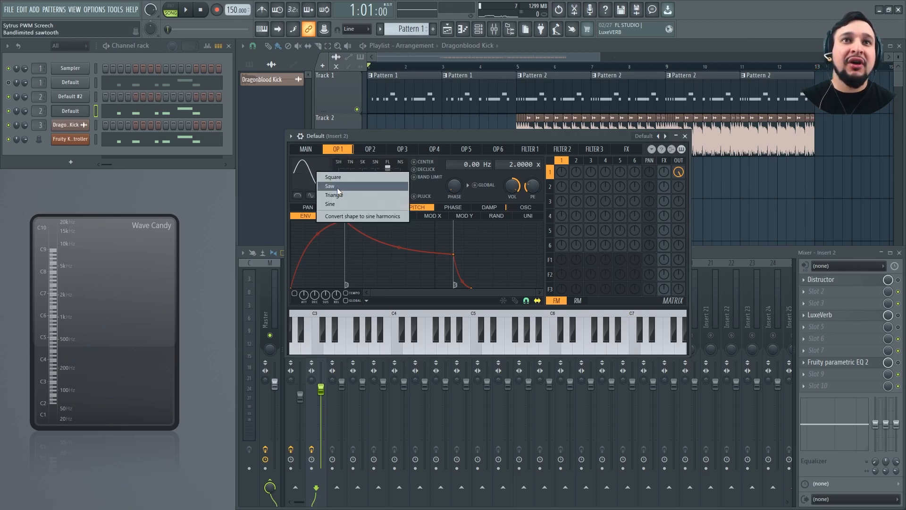
pyautogui.click(337, 188)
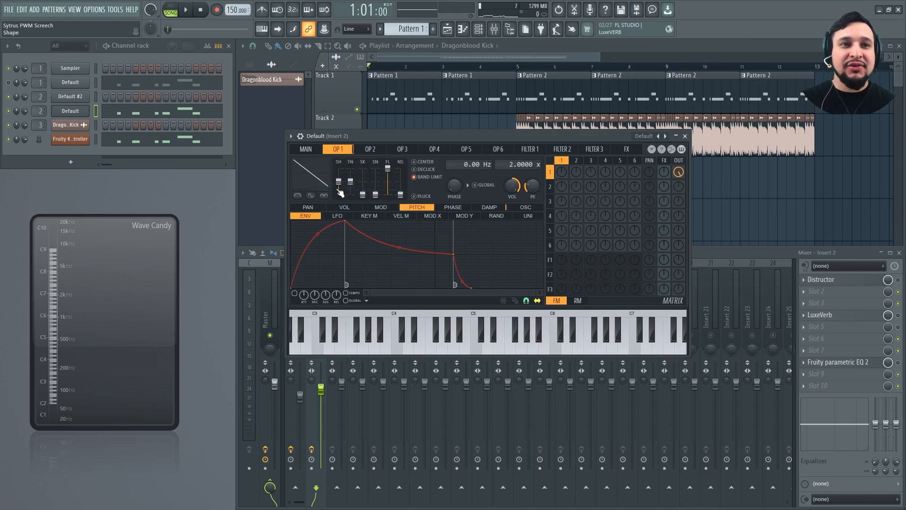
pyautogui.press('space')
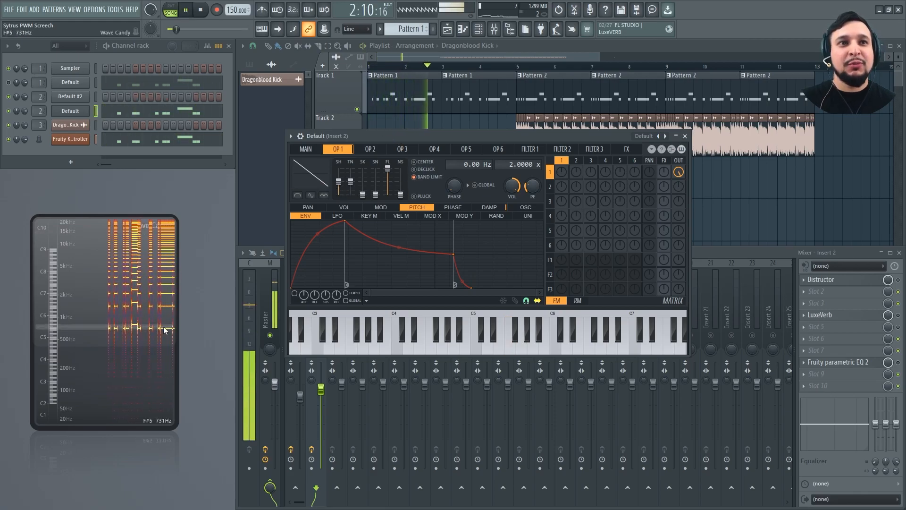
pyautogui.press('space')
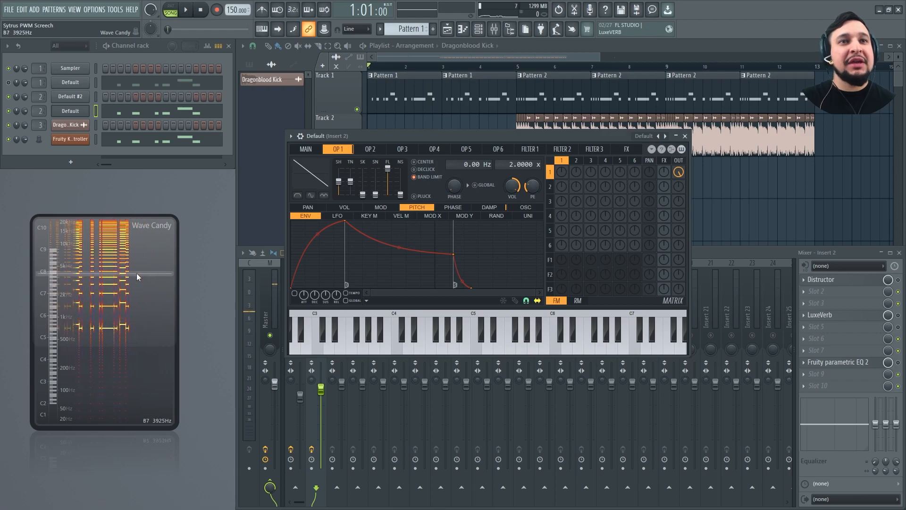
# Set Operator 2's shape to a band-limited saw and play the song briefly
pyautogui.click(361, 152)
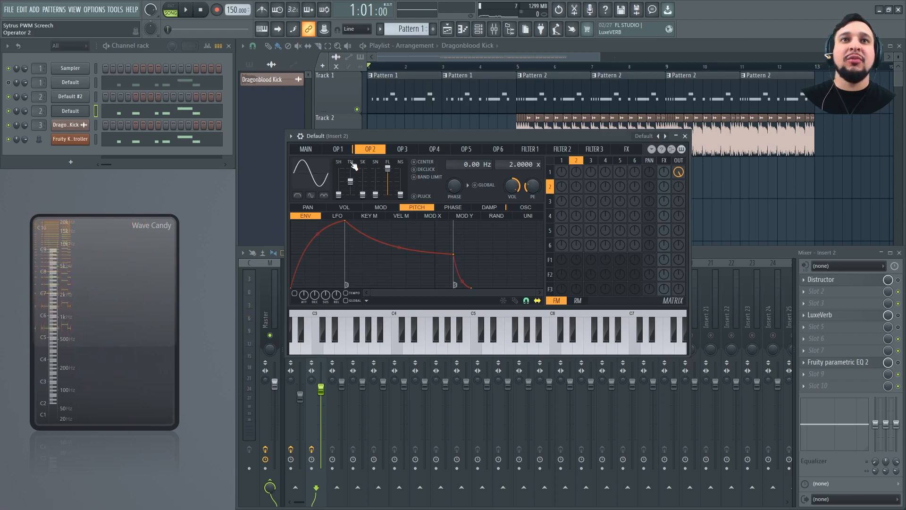
pyautogui.rightClick(303, 171)
pyautogui.click(319, 184)
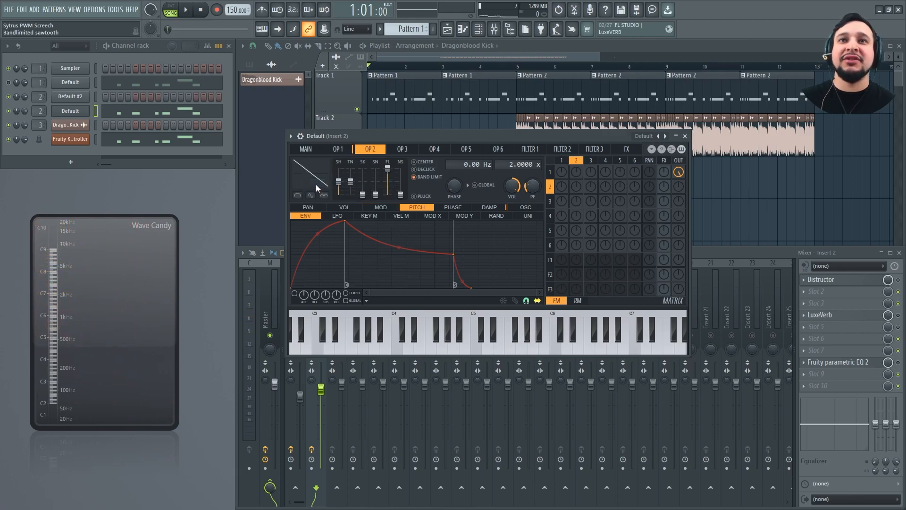
pyautogui.press('space')
pyautogui.press('space')
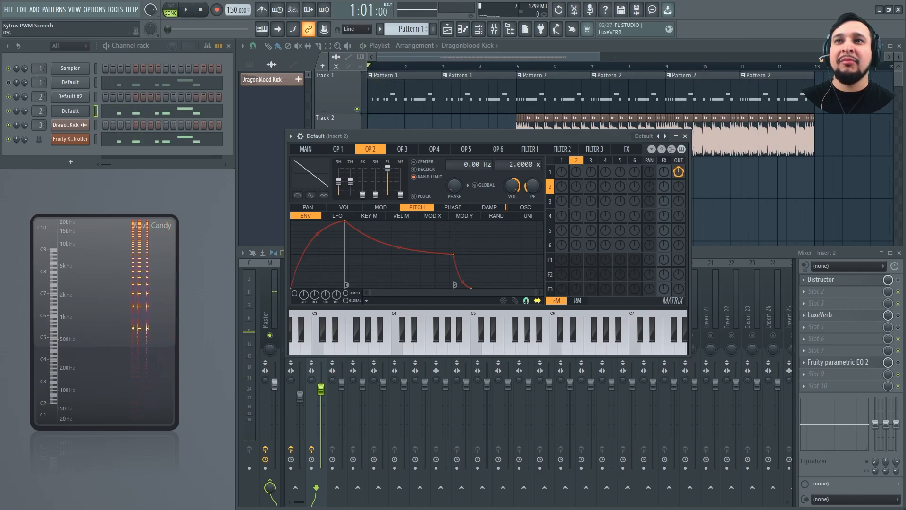
# Set Operator 1's direct output to 0%, route Operators 1 and 2 into Filter 1 with Operator 2 at -100%, and play the result
pyautogui.moveTo(564, 265); pyautogui.dragTo(575, 211)
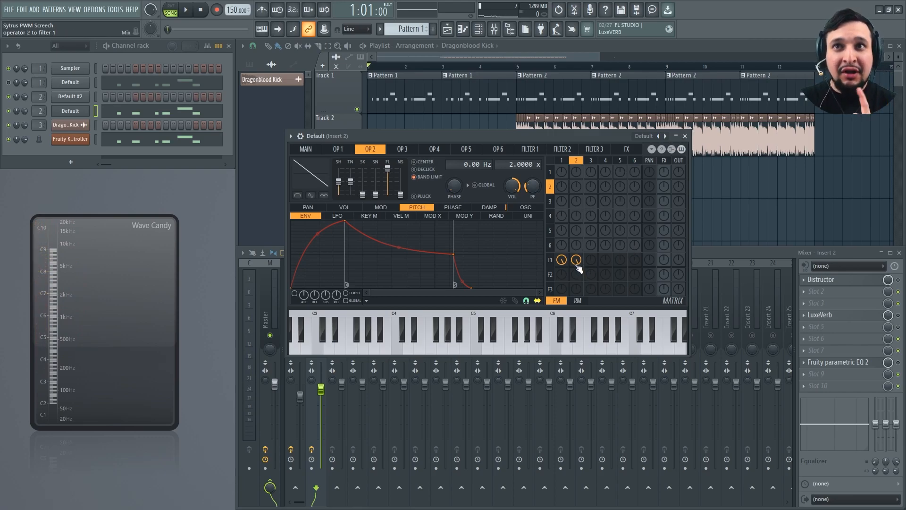
pyautogui.moveTo(577, 264); pyautogui.dragTo(577, 260)
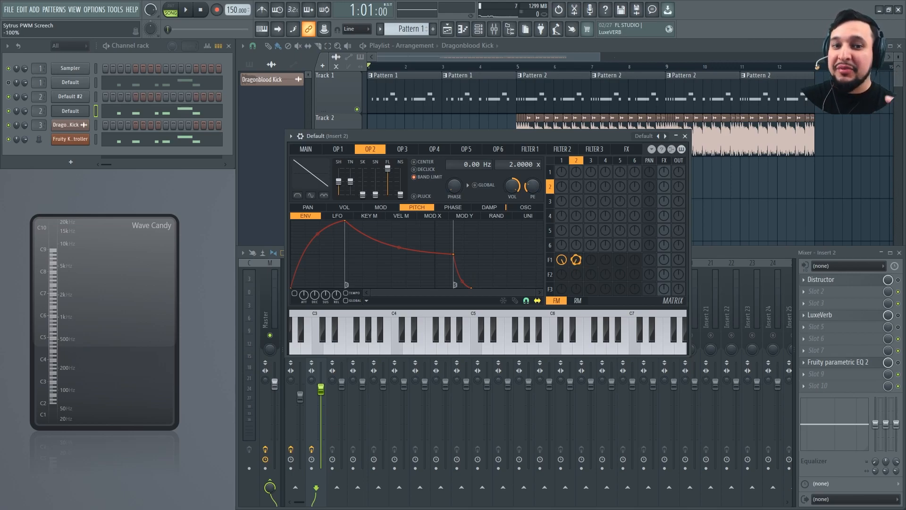
pyautogui.press('space')
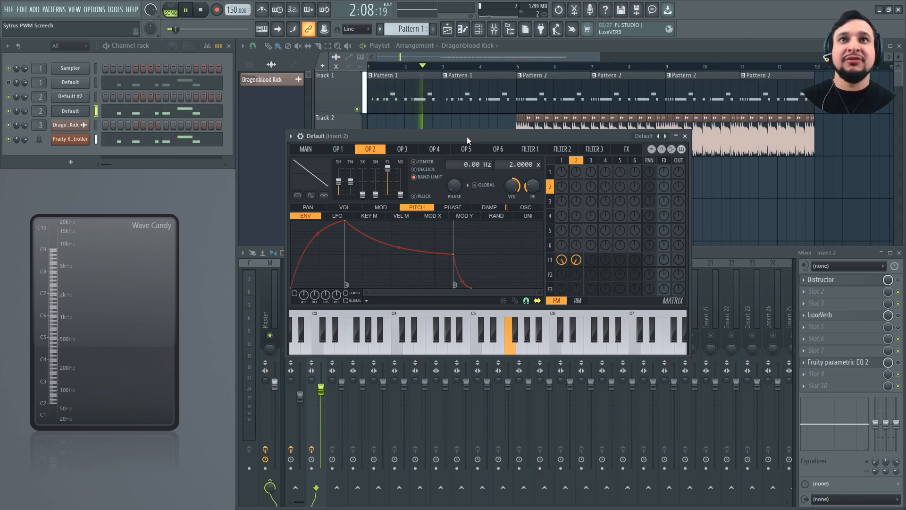
pyautogui.press('space')
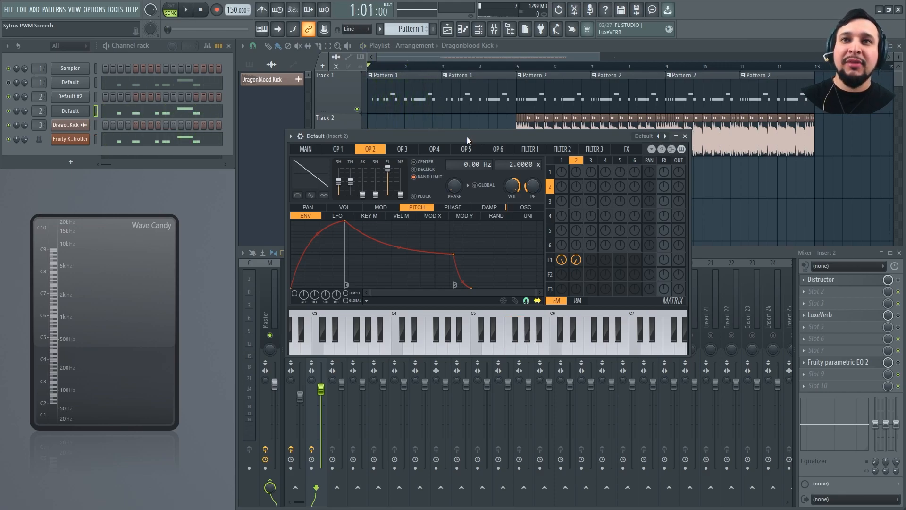
# Try Operator 2's Filter 1 send at -29%, return it to -100%, and route Filter 1 to the output
pyautogui.moveTo(577, 263); pyautogui.dragTo(577, 278)
pyautogui.press('space')
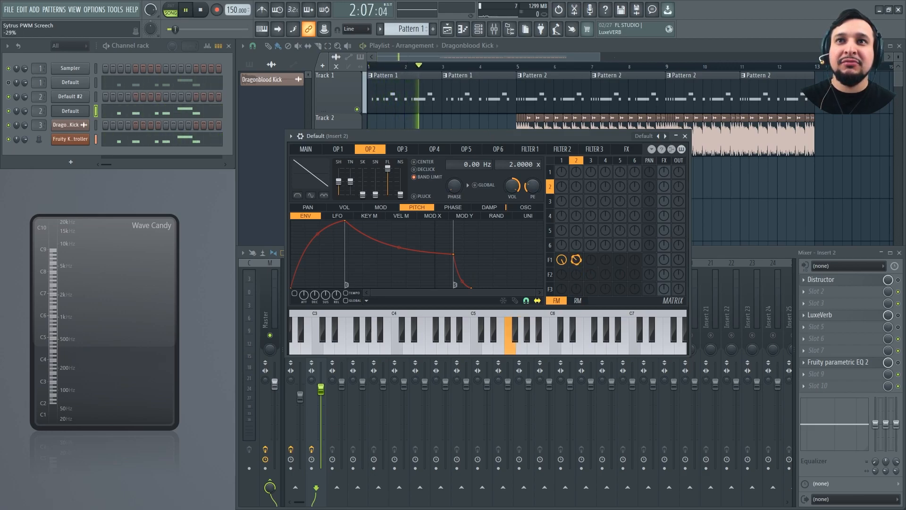
pyautogui.moveTo(577, 259); pyautogui.dragTo(576, 286)
pyautogui.press('space')
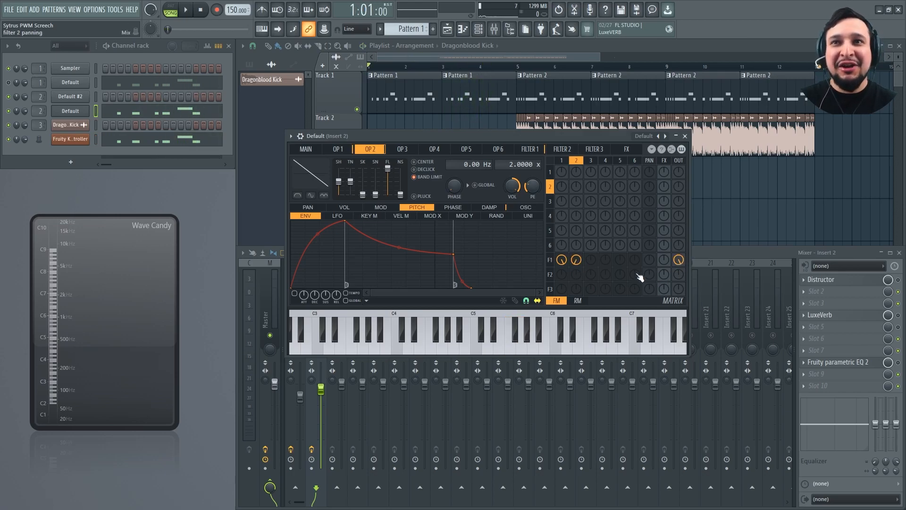
pyautogui.press('space')
pyautogui.press('space')
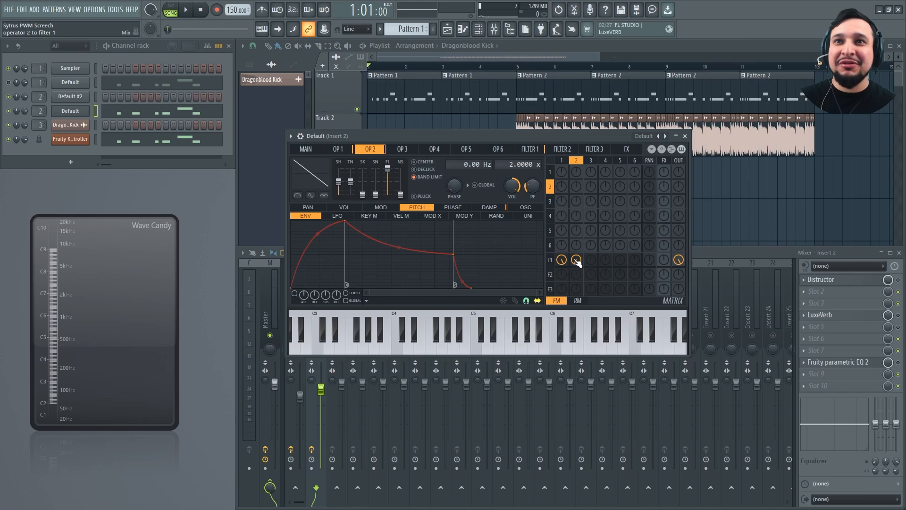
# Play the song while trying Operator 2's Filter 1 send at -80%, and return it to -100%
pyautogui.press('space')
pyautogui.moveTo(577, 261); pyautogui.dragTo(577, 283)
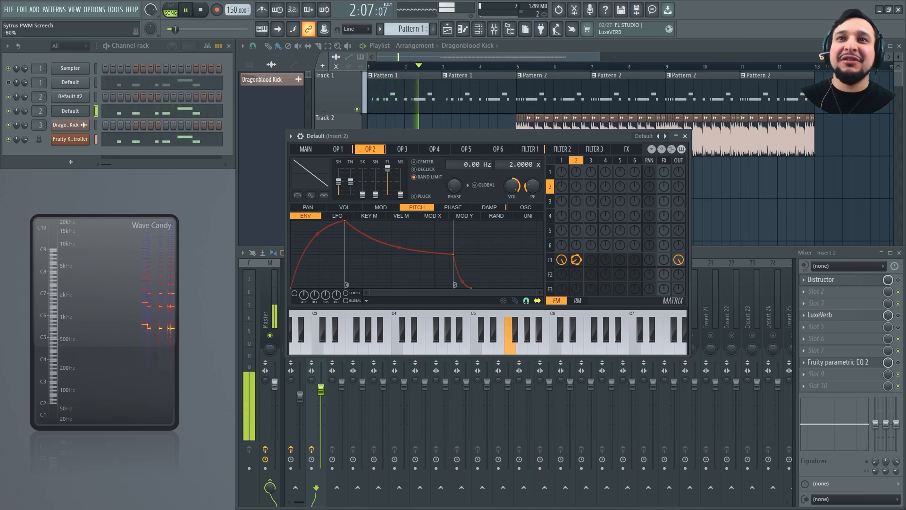
pyautogui.press('space')
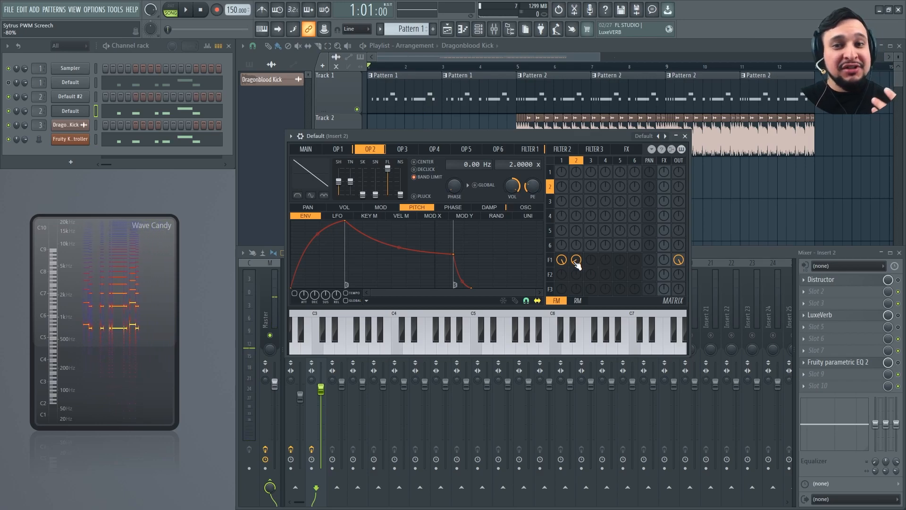
pyautogui.press('space')
pyautogui.moveTo(576, 261); pyautogui.dragTo(576, 246)
pyautogui.press('space')
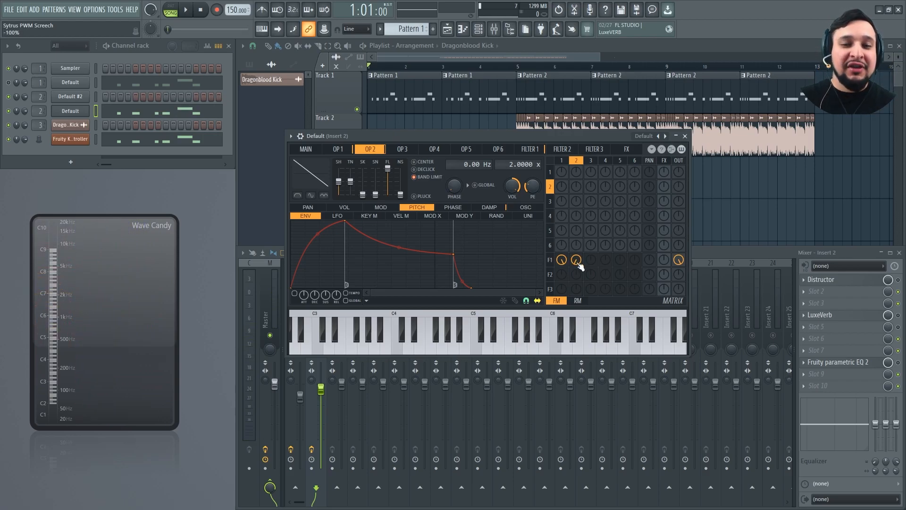
# Clear Operator 2's phase envelope down to a single enabled point and play the song with the point set low
pyautogui.press('space')
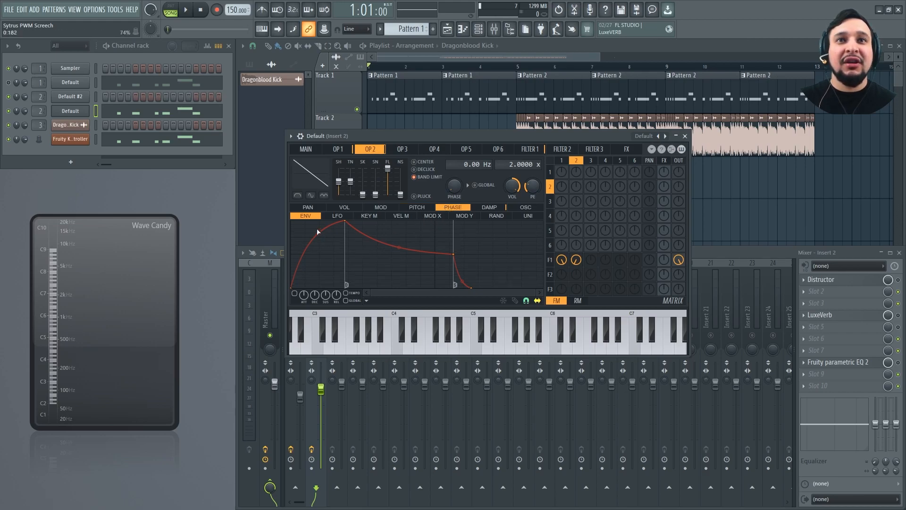
pyautogui.click(525, 301)
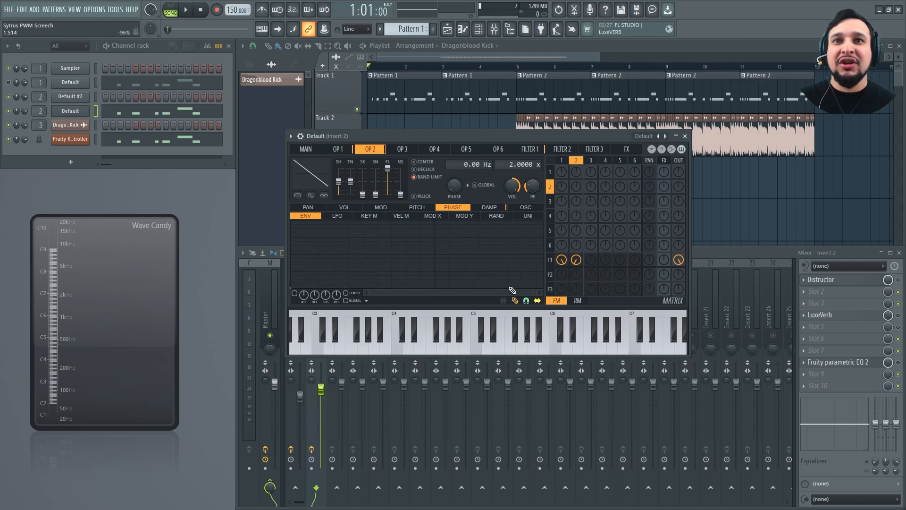
pyautogui.press('space')
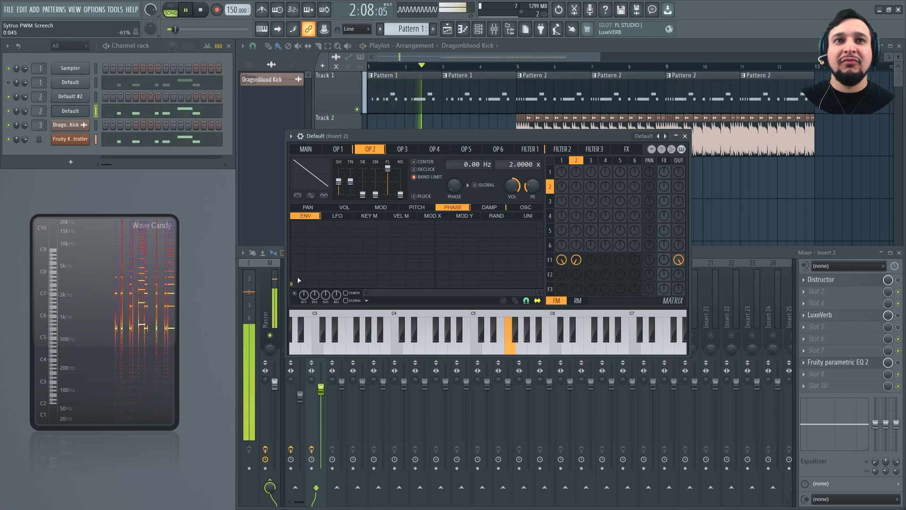
pyautogui.press('space')
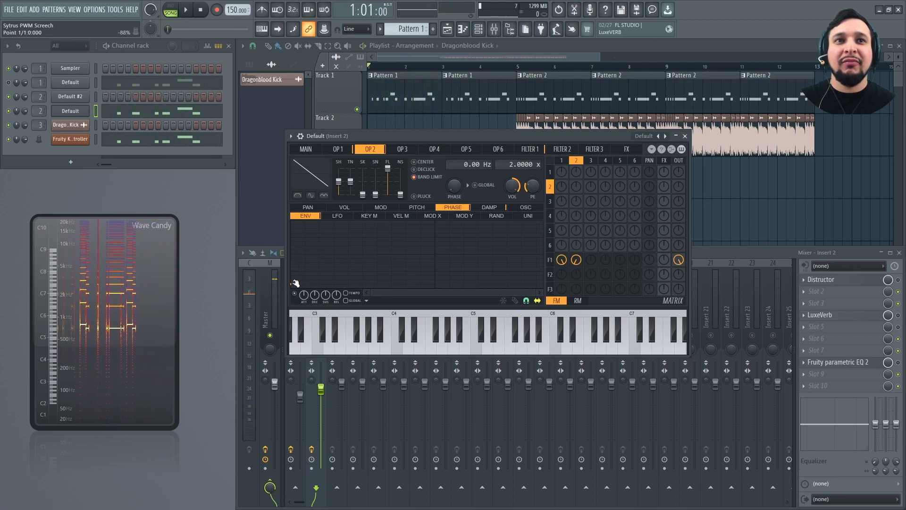
pyautogui.press('space')
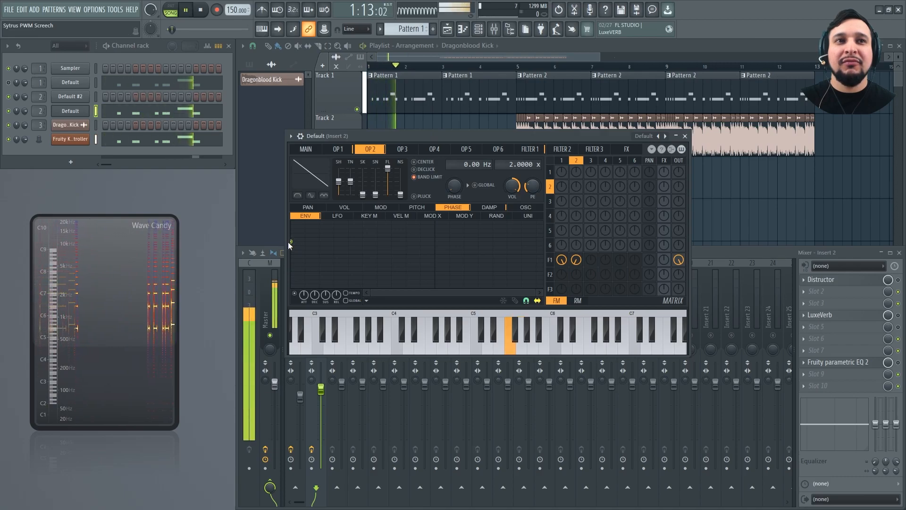
# Try progressively higher phase envelope levels on Operator 2 between playbacks, and return the point to 0%
pyautogui.press('space')
pyautogui.moveTo(291, 241); pyautogui.dragTo(284, 231)
pyautogui.press('space')
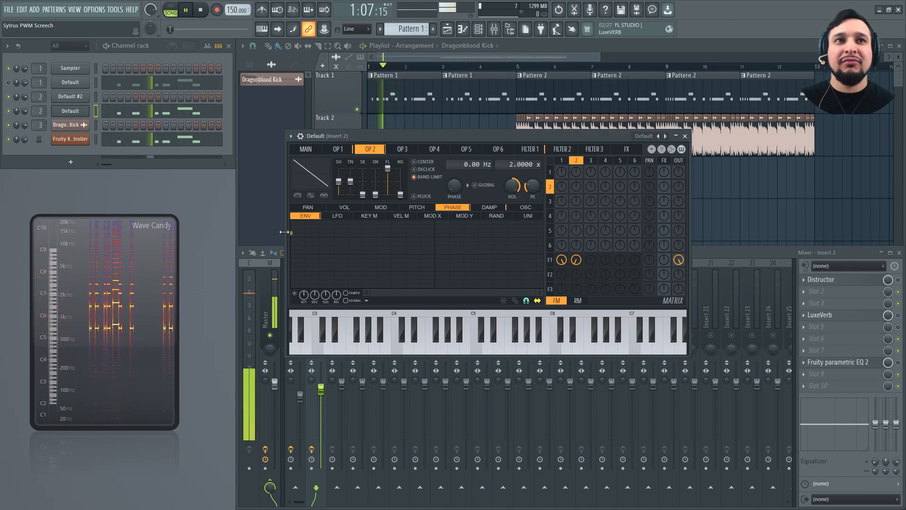
pyautogui.press('space')
pyautogui.moveTo(297, 232); pyautogui.dragTo(296, 224)
pyautogui.press('space')
pyautogui.press('space')
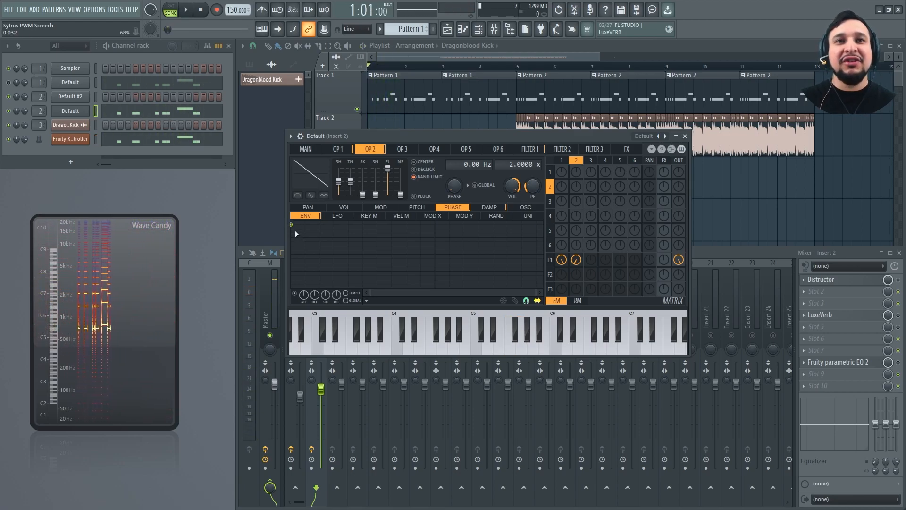
pyautogui.moveTo(291, 225); pyautogui.dragTo(291, 256)
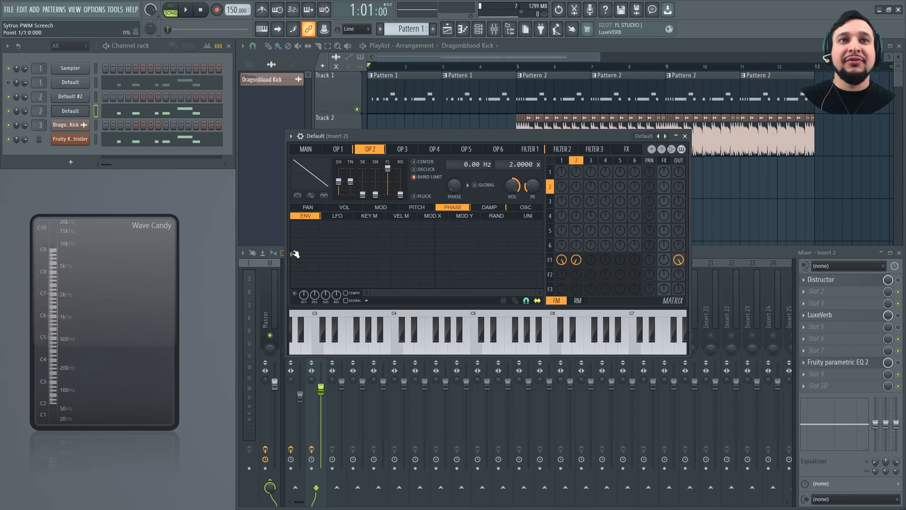
# Clear Operator 2's phase LFO to a single point, enable it at a shallow level, and raise its speed while playing the song
pyautogui.click(339, 216)
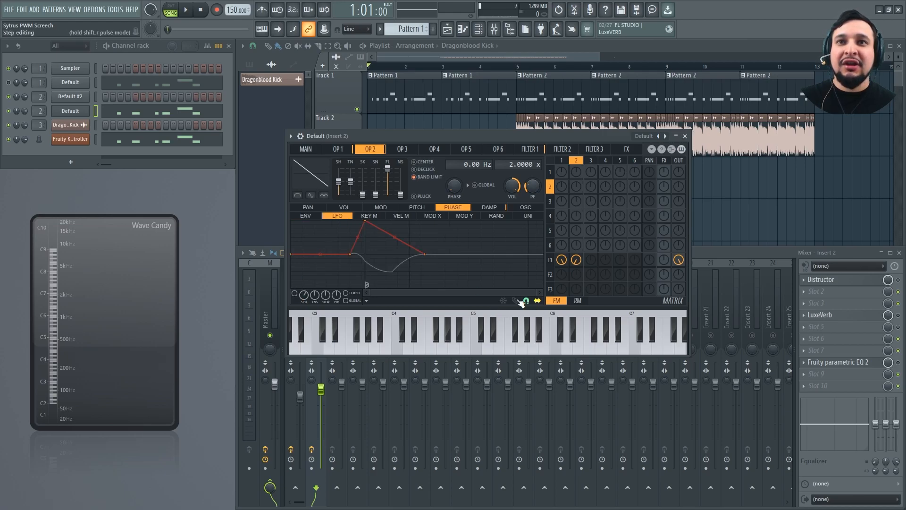
pyautogui.moveTo(505, 267); pyautogui.dragTo(274, 237)
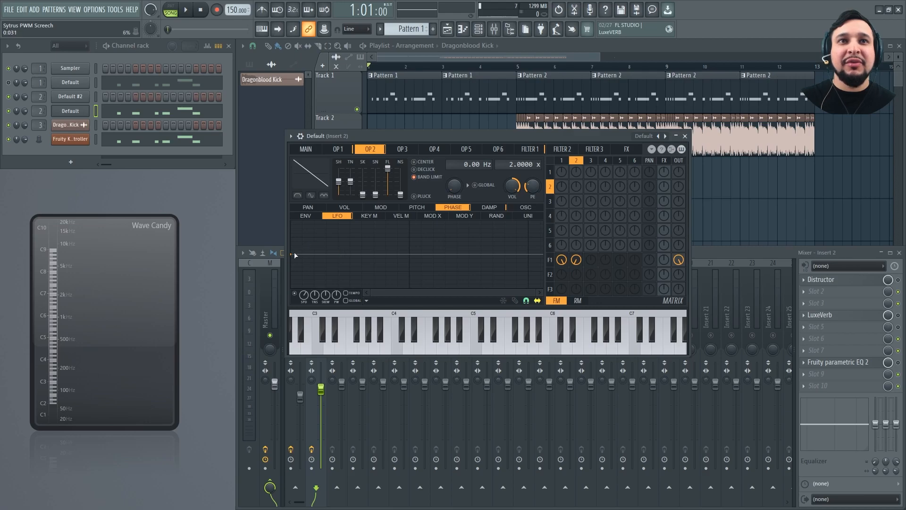
pyautogui.moveTo(294, 253); pyautogui.dragTo(288, 251)
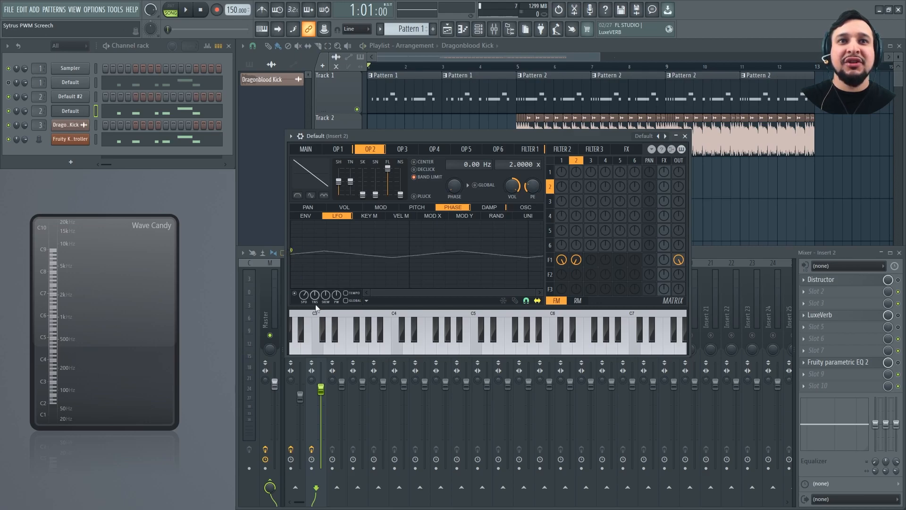
pyautogui.press('space')
pyautogui.moveTo(304, 294); pyautogui.dragTo(304, 285)
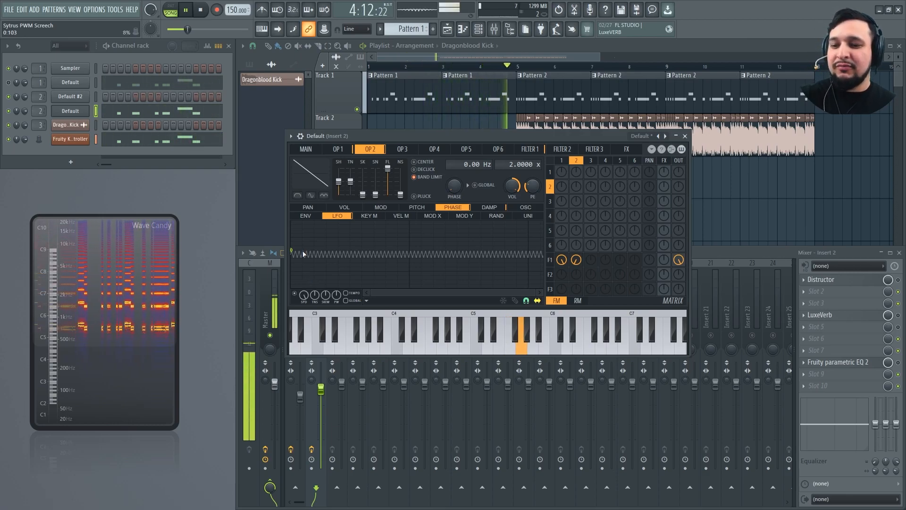
pyautogui.press('space')
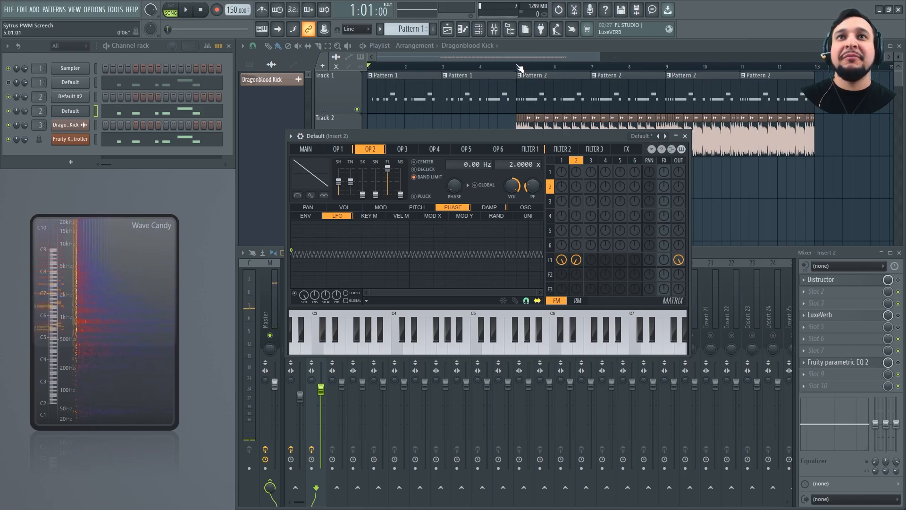
# Select bars 1 to 4 of the playlist as the playback range and play it briefly
pyautogui.moveTo(520, 68); pyautogui.dragTo(371, 69)
pyautogui.click(492, 267)
pyautogui.press('space')
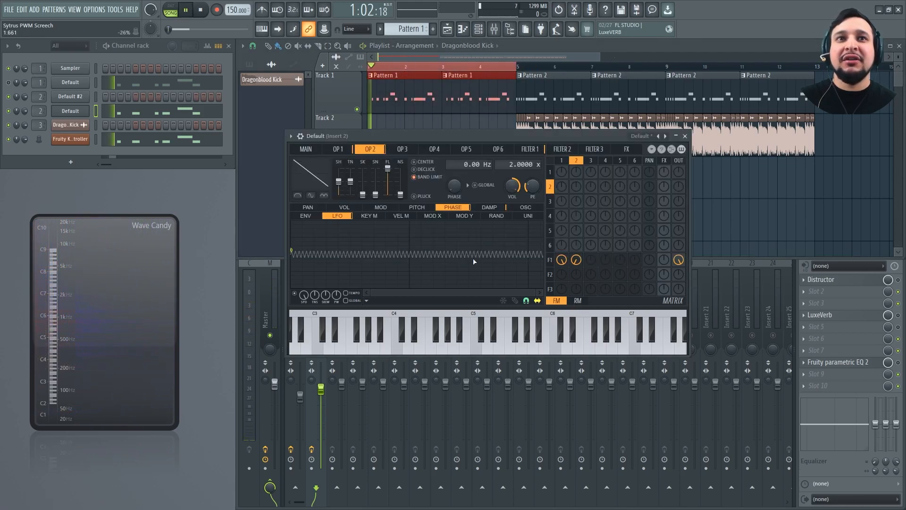
pyautogui.press('space')
# Enable Filter 1's waveshaper, raise the end of its curve to the maximum, and start playback
pyautogui.click(528, 149)
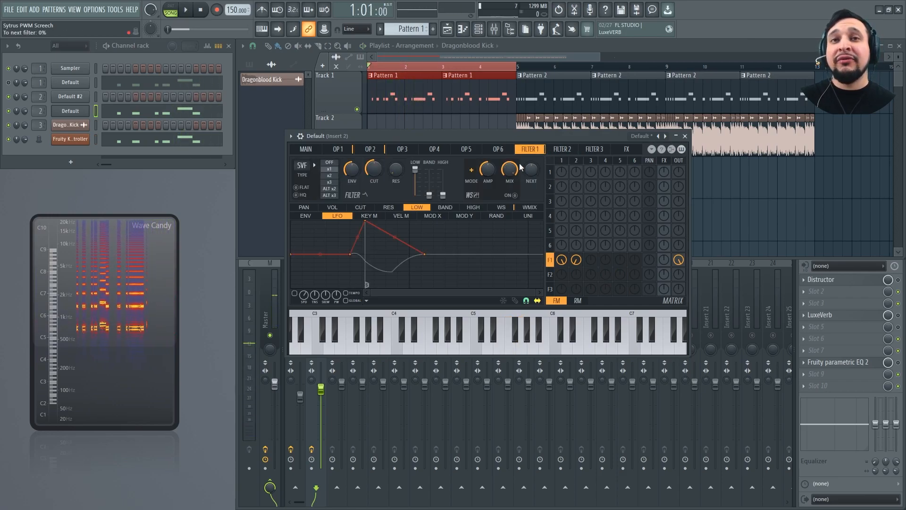
pyautogui.click(512, 207)
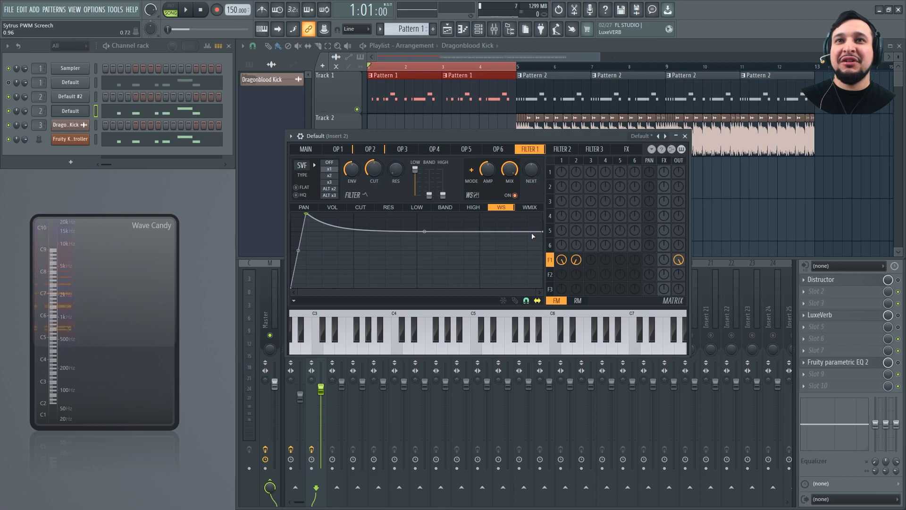
pyautogui.moveTo(533, 236); pyautogui.dragTo(549, 173)
pyautogui.press('space')
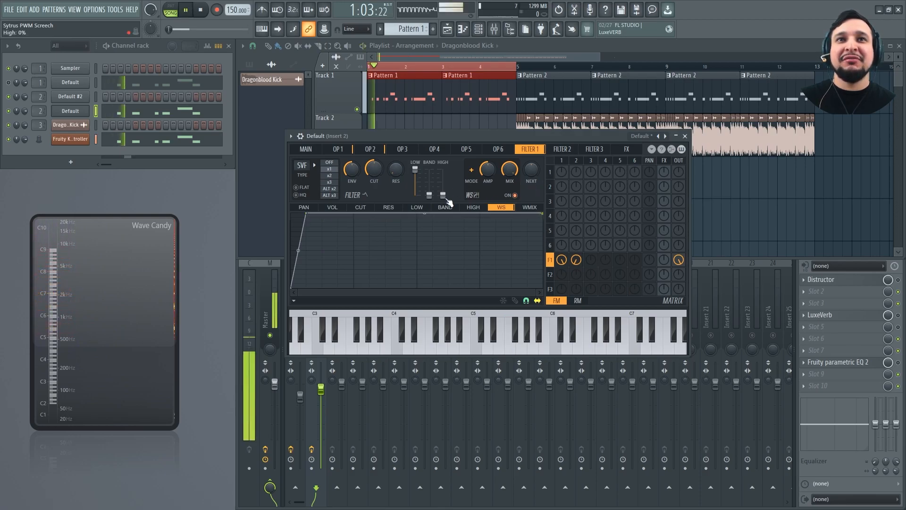
# Blend Filter 1's low, band and high levels, with high at 52%, while playing the song
pyautogui.moveTo(415, 169); pyautogui.dragTo(446, 182)
pyautogui.press('space')
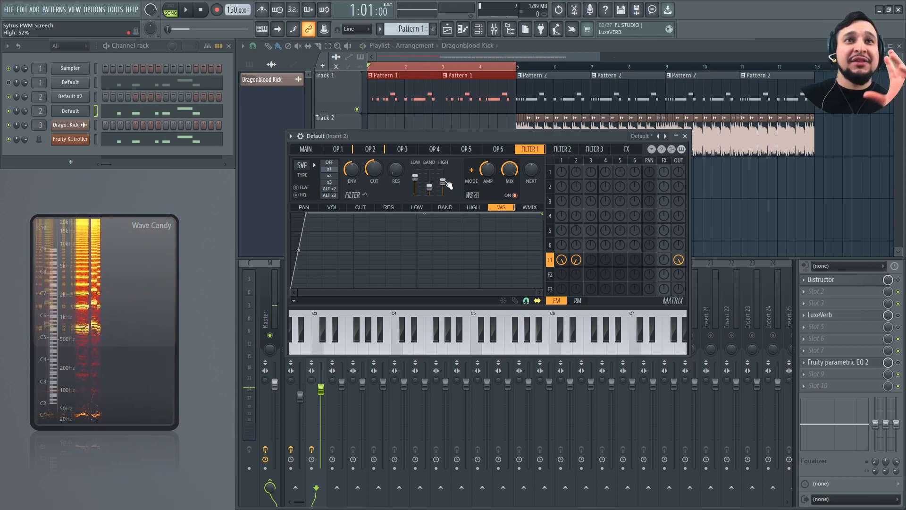
pyautogui.moveTo(416, 178); pyautogui.dragTo(443, 181)
pyautogui.press('space')
pyautogui.press('space')
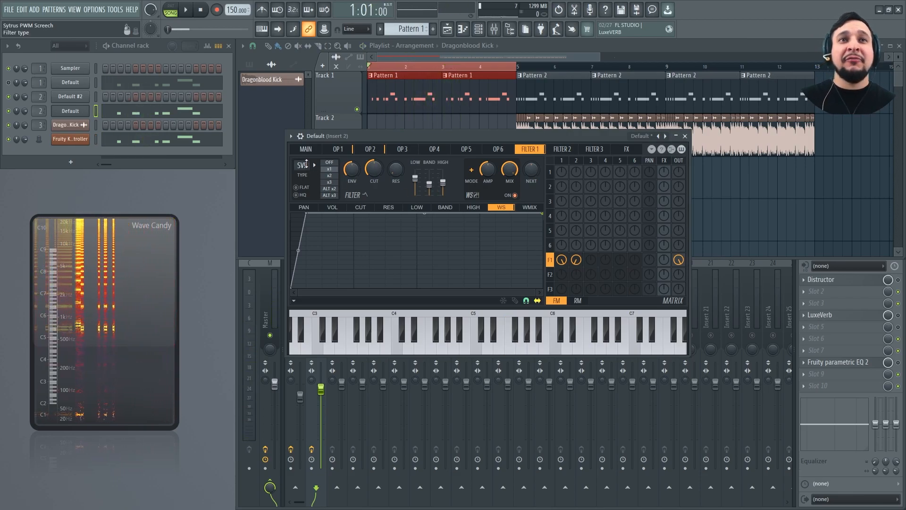
# Try the Lime low pass filter type on Filter 1 during playback, and return it to SVF
pyautogui.press('space')
pyautogui.moveTo(306, 164); pyautogui.dragTo(306, 169)
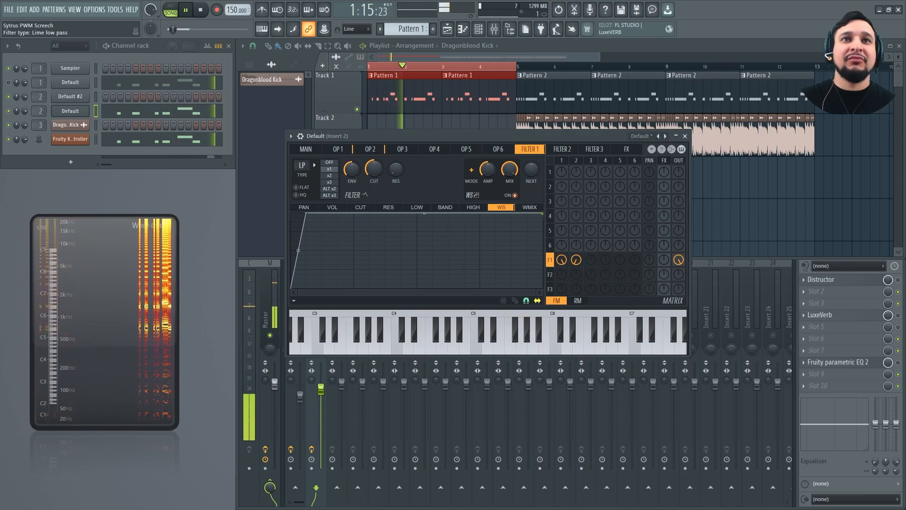
pyautogui.moveTo(306, 169); pyautogui.dragTo(306, 164)
pyautogui.press('space')
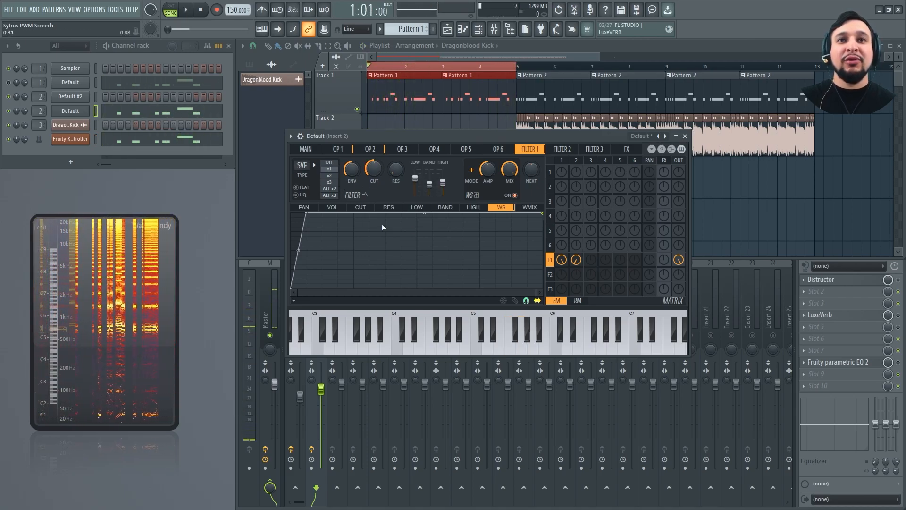
# Clear the points of Filter 1's cutoff LFO to leave a flat line
pyautogui.click(360, 207)
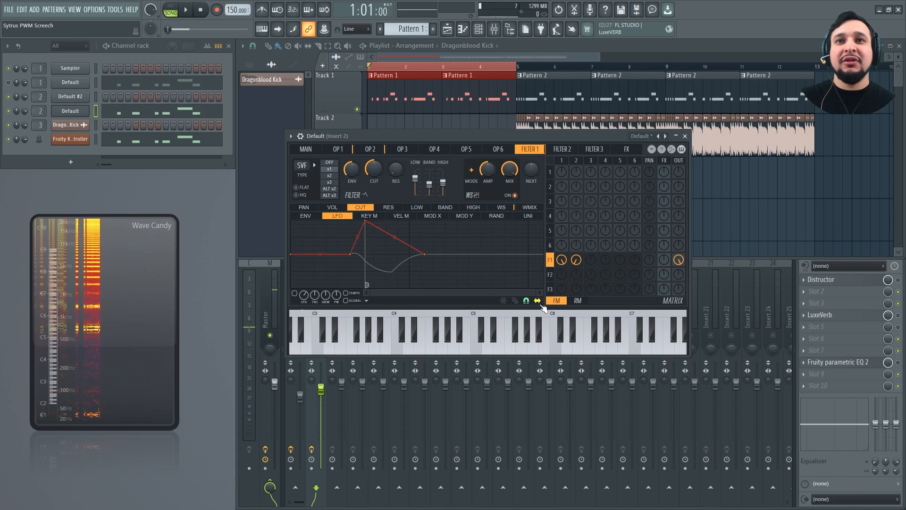
pyautogui.click(515, 301)
pyautogui.rightClick(502, 261)
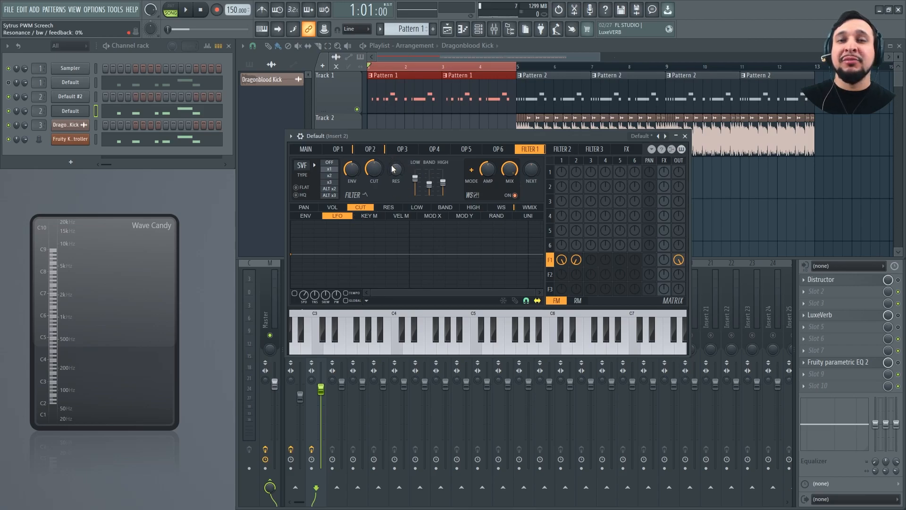
# Lower Filter 1's cutoff and raise its resonance while playing the song
pyautogui.press('space')
pyautogui.moveTo(374, 169); pyautogui.dragTo(374, 191)
pyautogui.press('space')
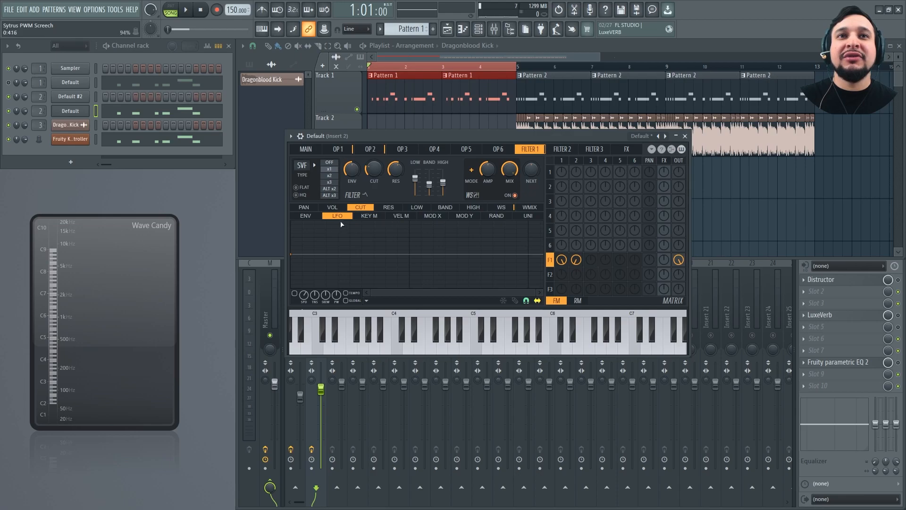
# Copy the state of Operator 2's phase LFO and paste it into Filter 1's cutoff LFO
pyautogui.click(370, 149)
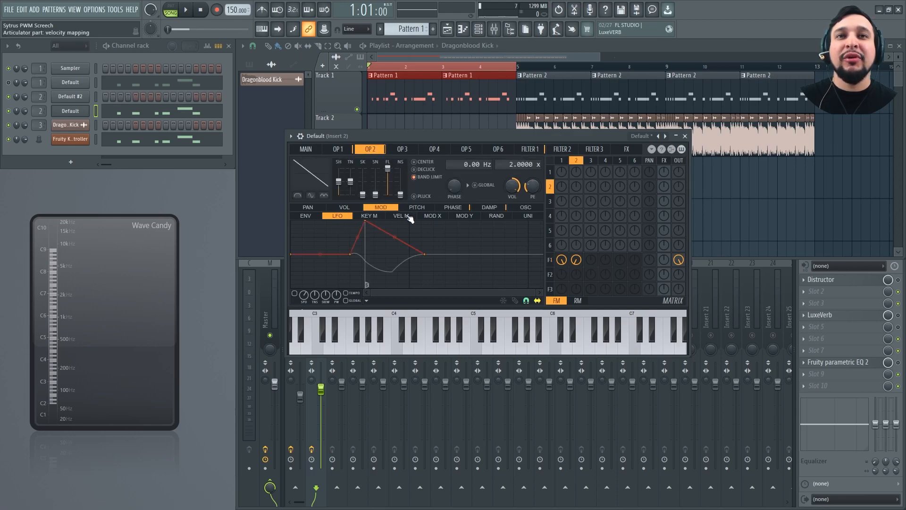
pyautogui.click(463, 208)
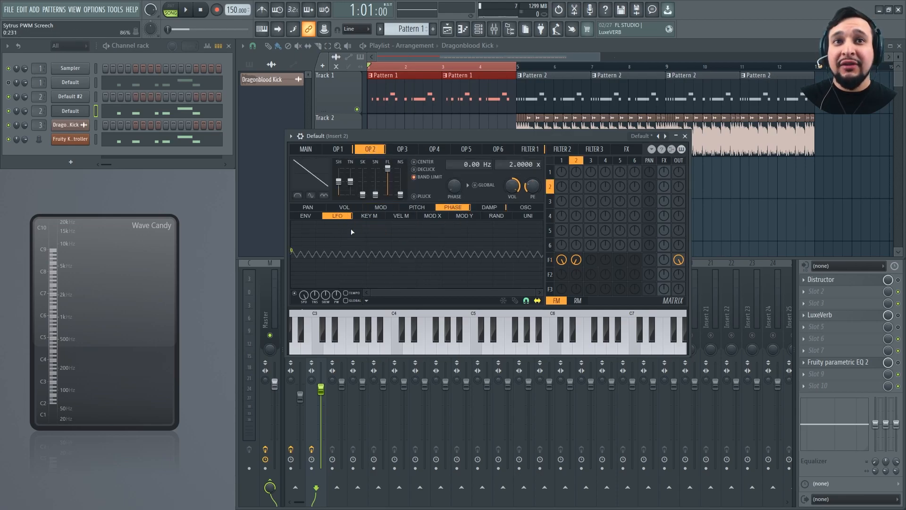
pyautogui.click(367, 302)
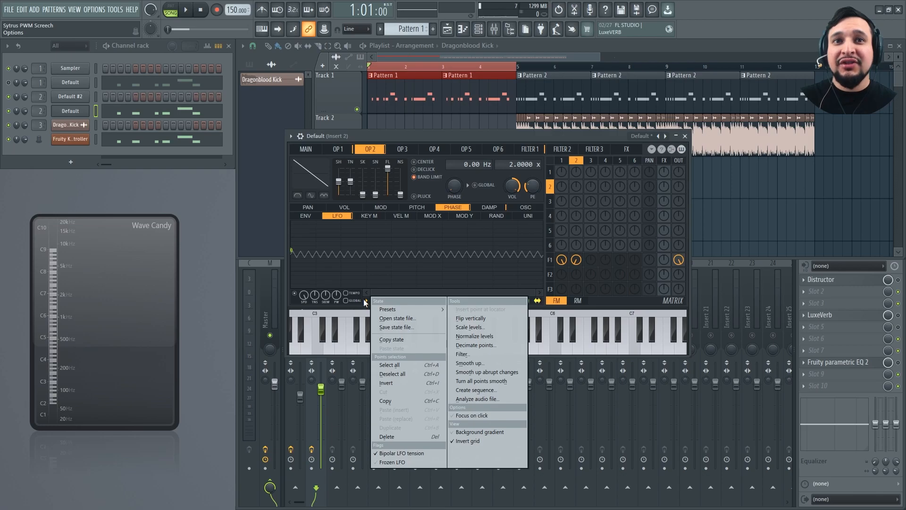
pyautogui.click(394, 339)
pyautogui.click(527, 150)
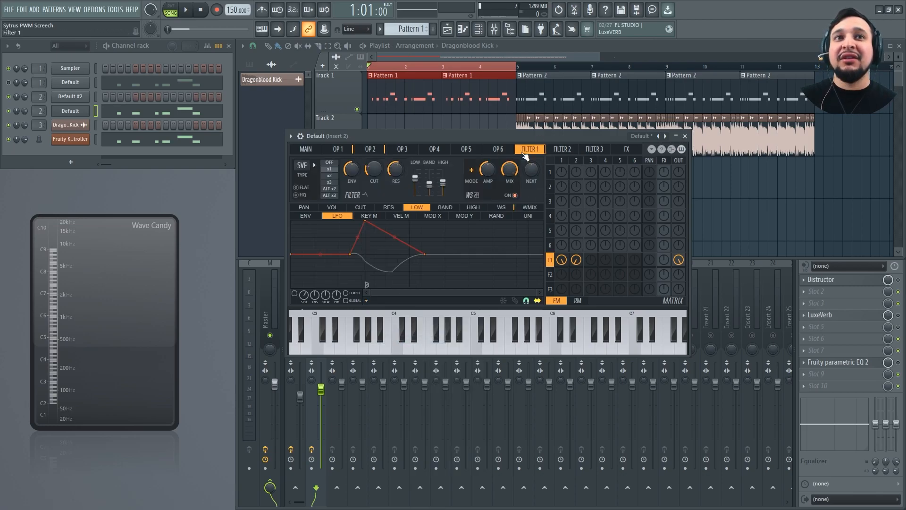
pyautogui.click(376, 208)
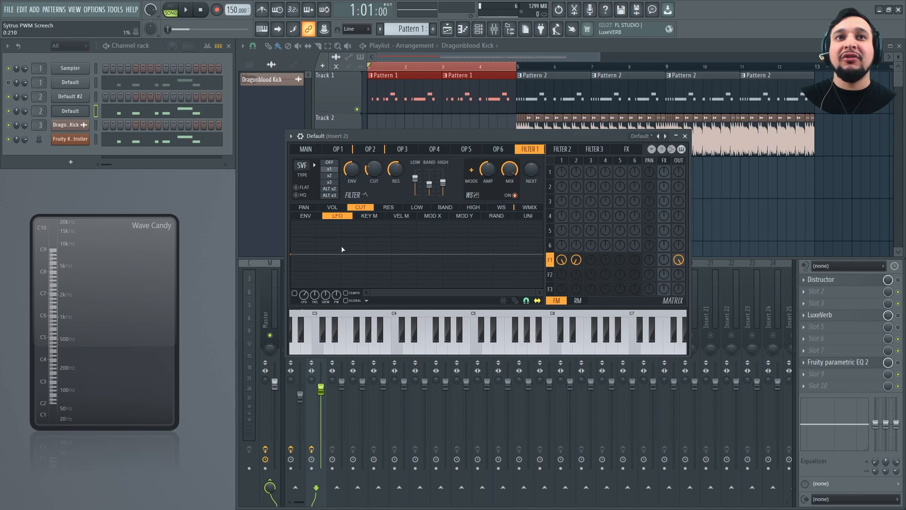
pyautogui.click(371, 298)
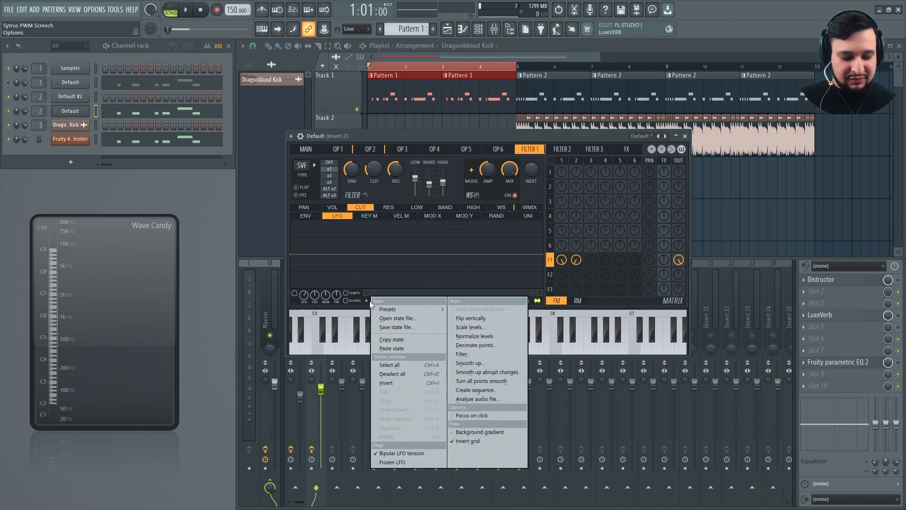
pyautogui.press('p')
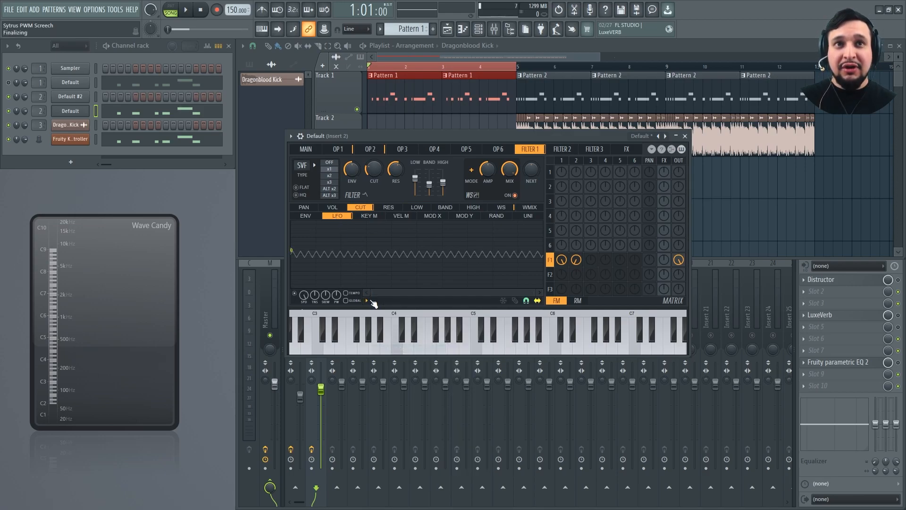
# Play the song while raising Filter 1's cutoff, and stop playback
pyautogui.press('space')
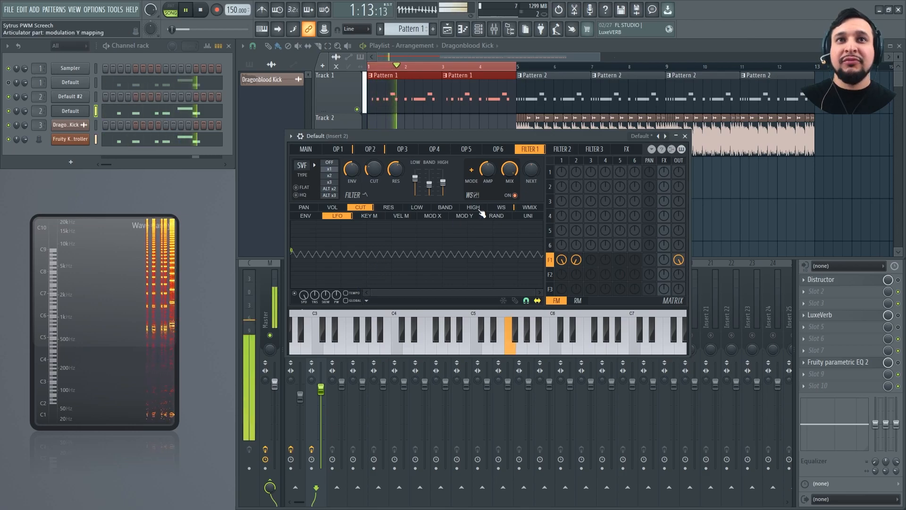
pyautogui.moveTo(374, 171); pyautogui.dragTo(374, 155)
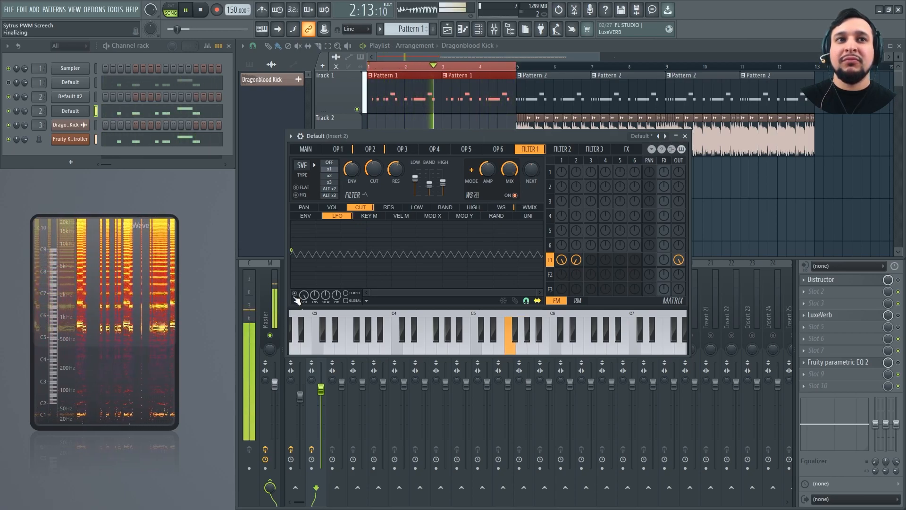
pyautogui.press('space')
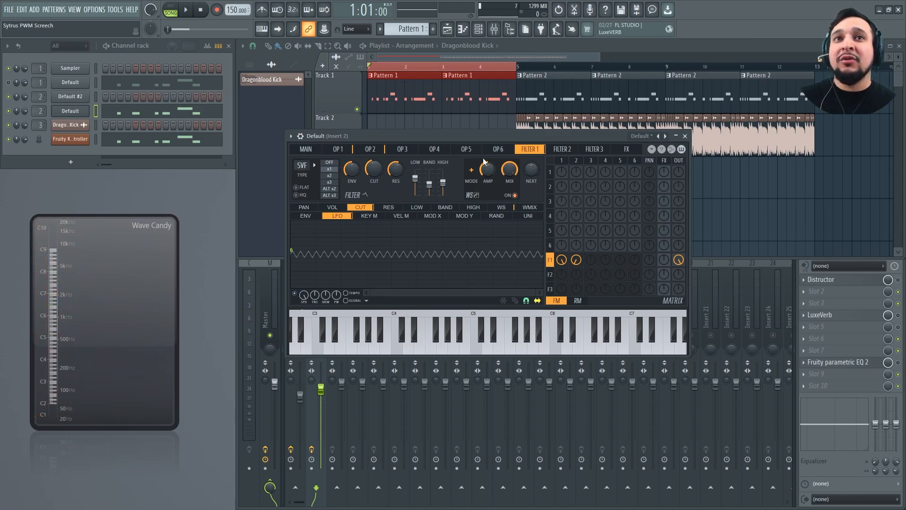
# Set Operator 3 to a band-limited saw at a 4.0000x ratio, mix it into Filter 1 at about 39%, and play the song
pyautogui.click(402, 150)
pyautogui.click(313, 172)
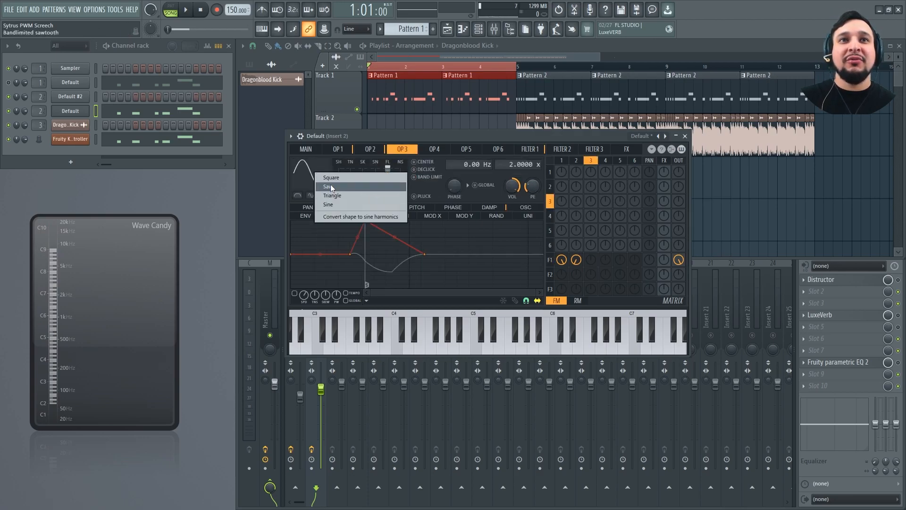
pyautogui.click(330, 186)
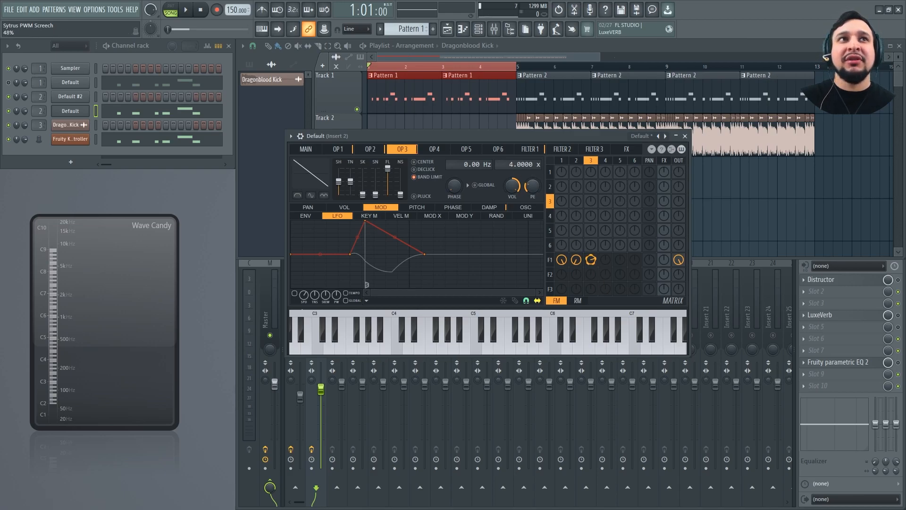
pyautogui.press('space')
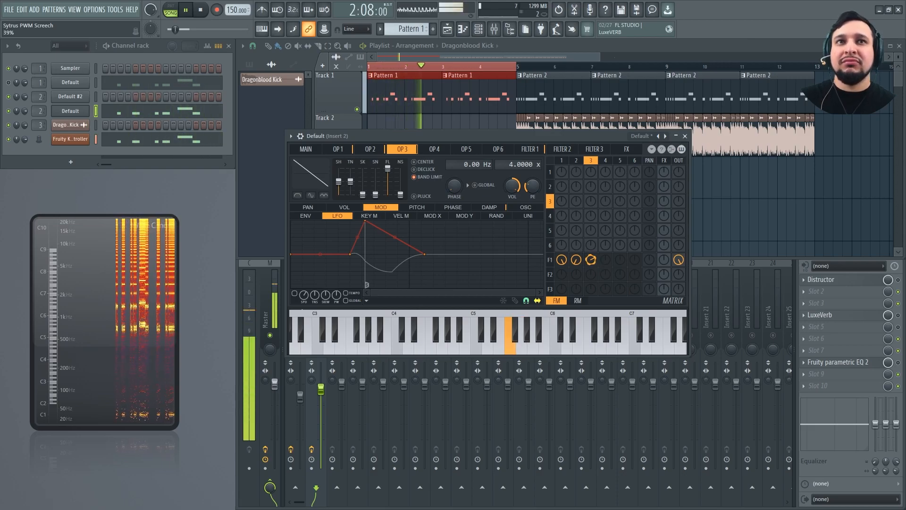
# Set the unison order to 5 and adjust the unison variations, with envelope variation at 85%, while playing the song
pyautogui.click(306, 149)
pyautogui.press('space')
pyautogui.moveTo(465, 172); pyautogui.dragTo(536, 170)
pyautogui.press('space')
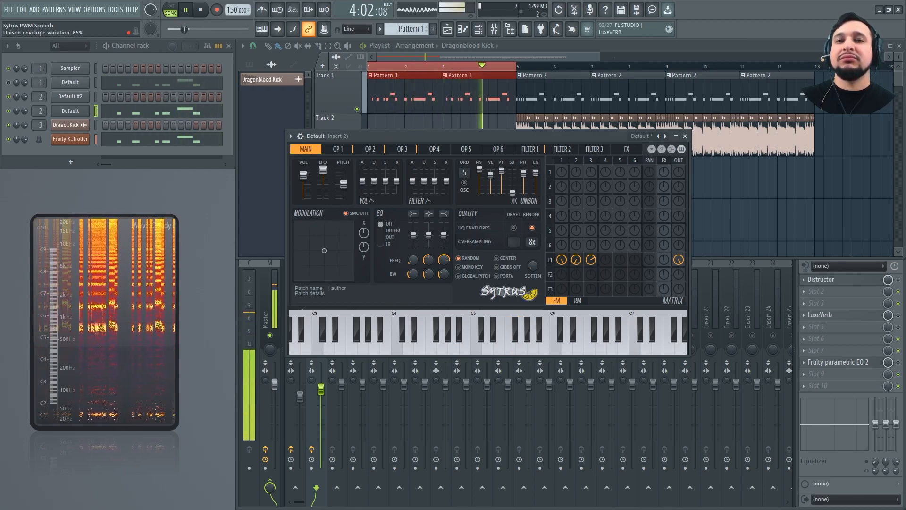
# Stop playback, enable HQ envelopes for draft quality and set the draft oversampling to 8x
pyautogui.click(514, 228)
pyautogui.press('space')
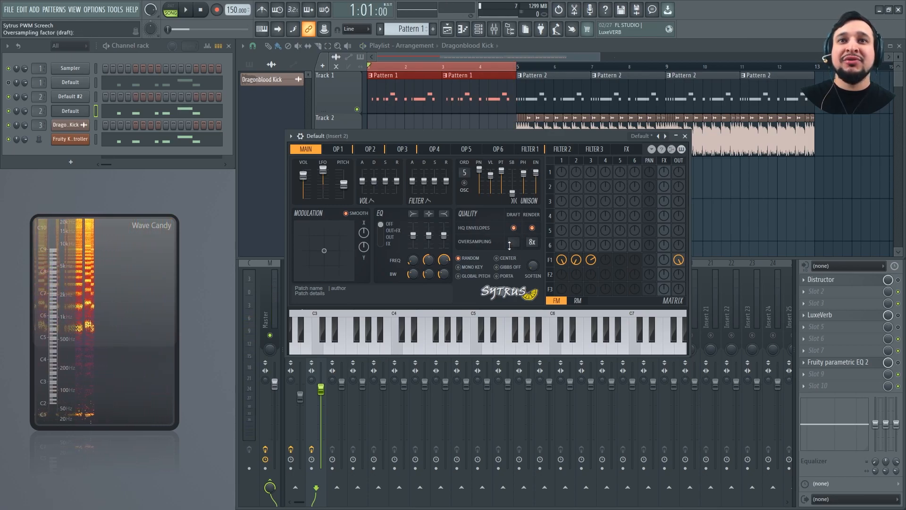
pyautogui.moveTo(513, 243); pyautogui.dragTo(514, 231)
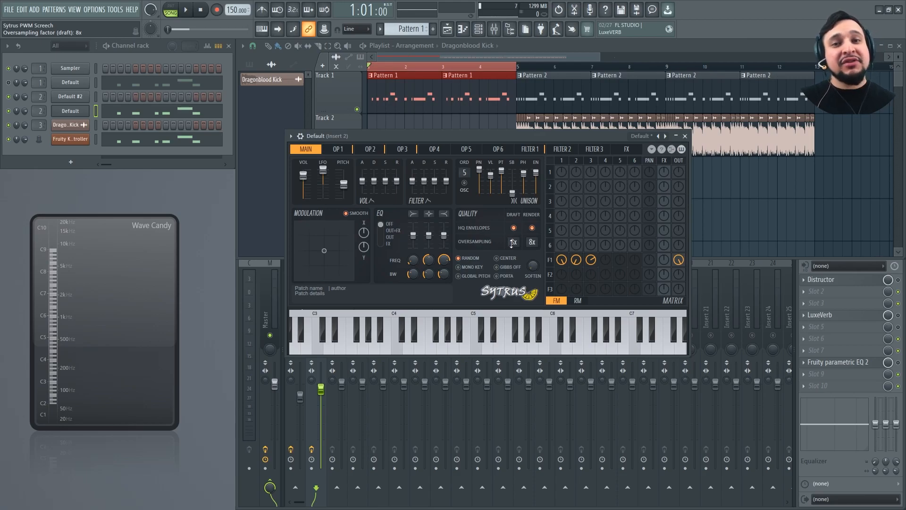
# Enable Operator 1's pitch envelope and shape it as a short straight rise from the bottom to the centre line
pyautogui.click(338, 149)
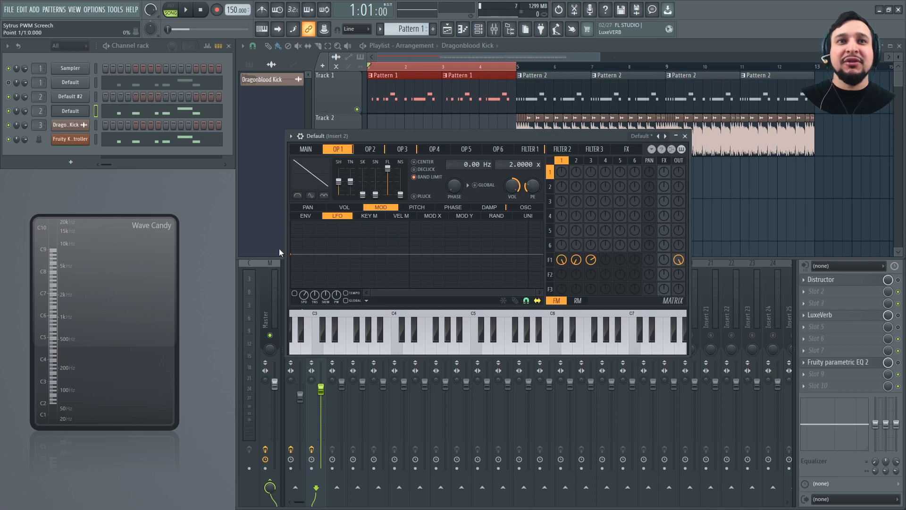
pyautogui.moveTo(293, 254); pyautogui.dragTo(272, 297)
pyautogui.click(272, 296)
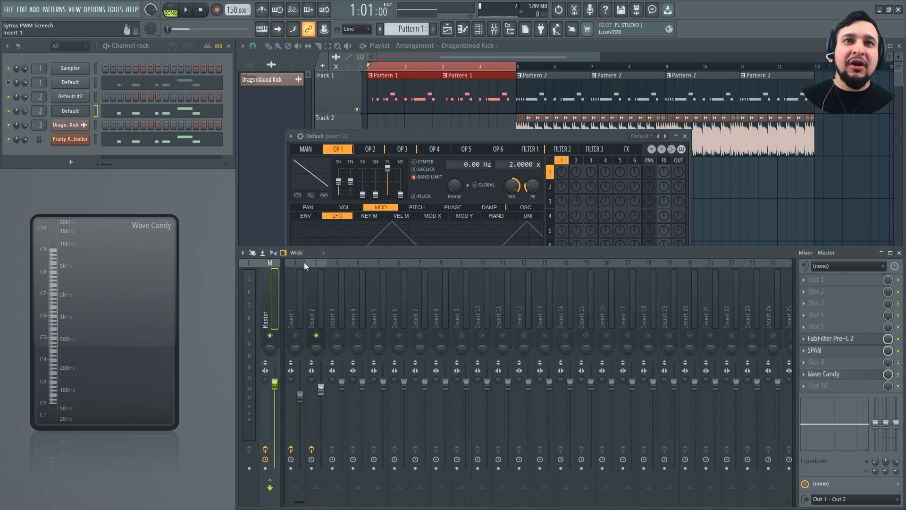
pyautogui.click(364, 145)
pyautogui.click(342, 210)
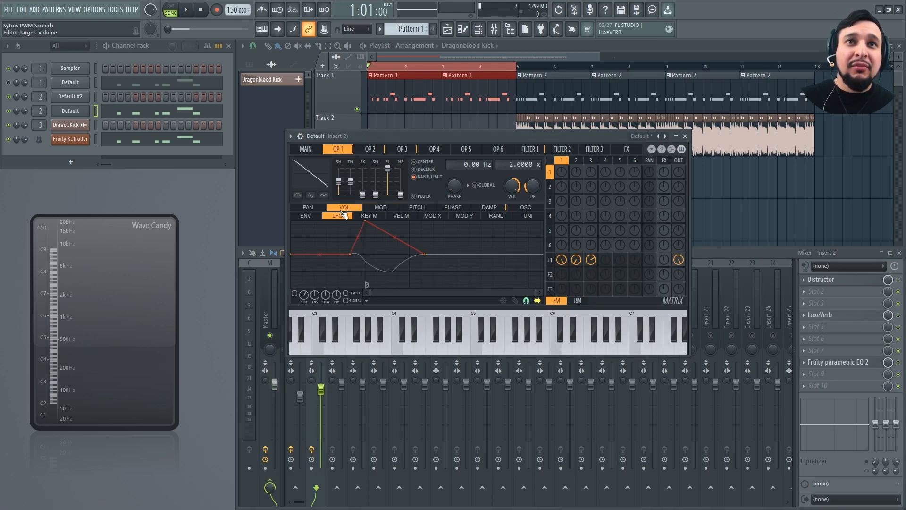
pyautogui.click(305, 215)
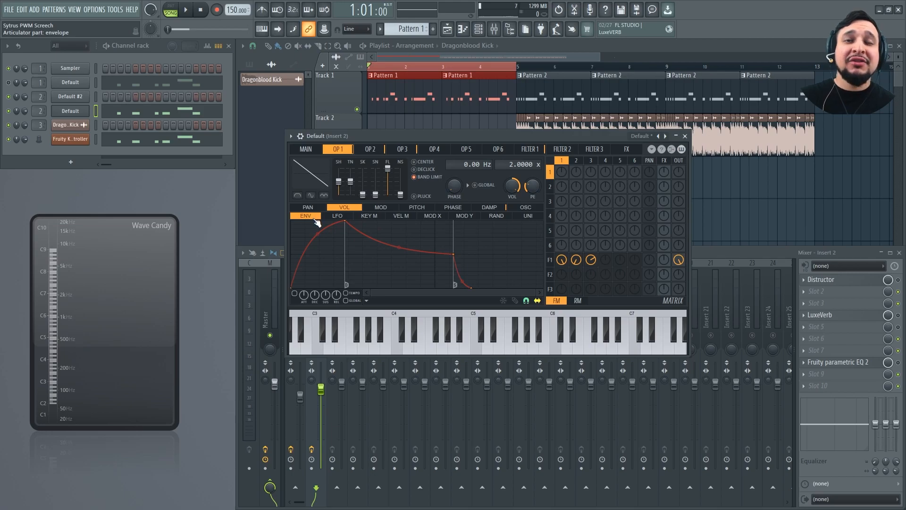
pyautogui.click(413, 208)
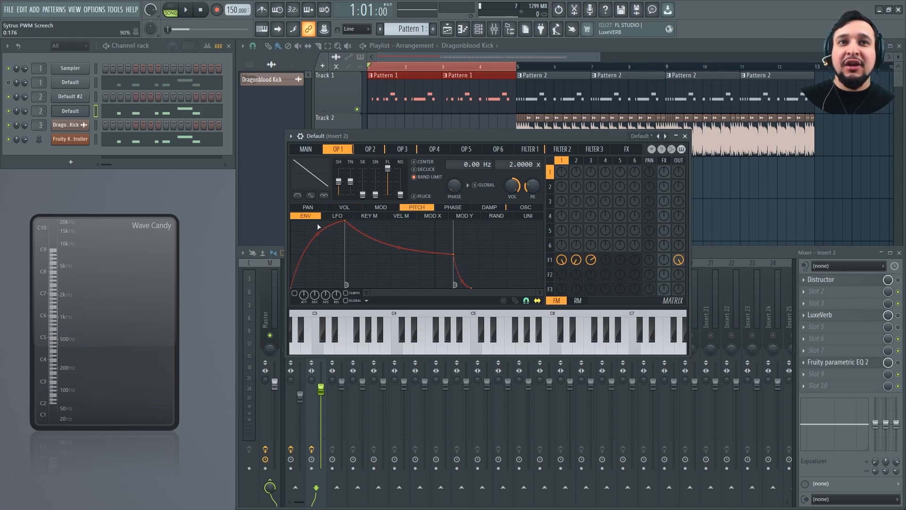
pyautogui.click(518, 301)
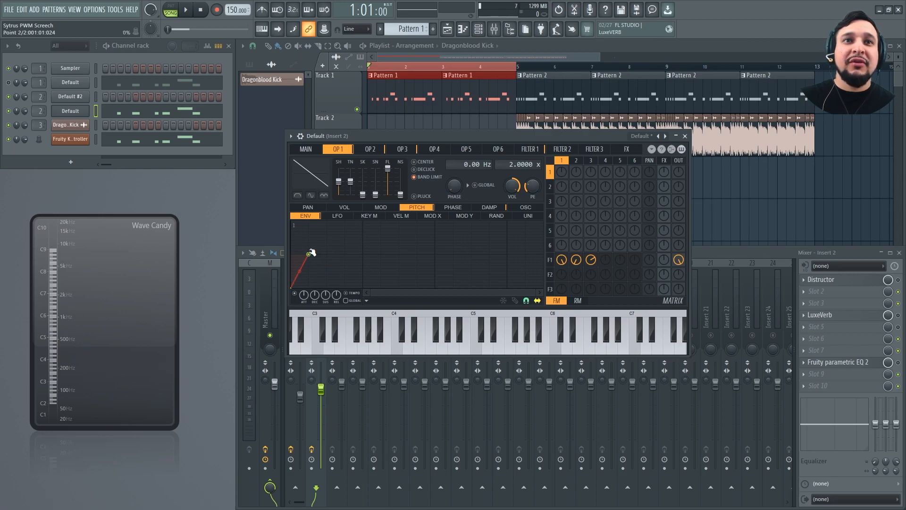
pyautogui.moveTo(309, 257); pyautogui.dragTo(309, 254)
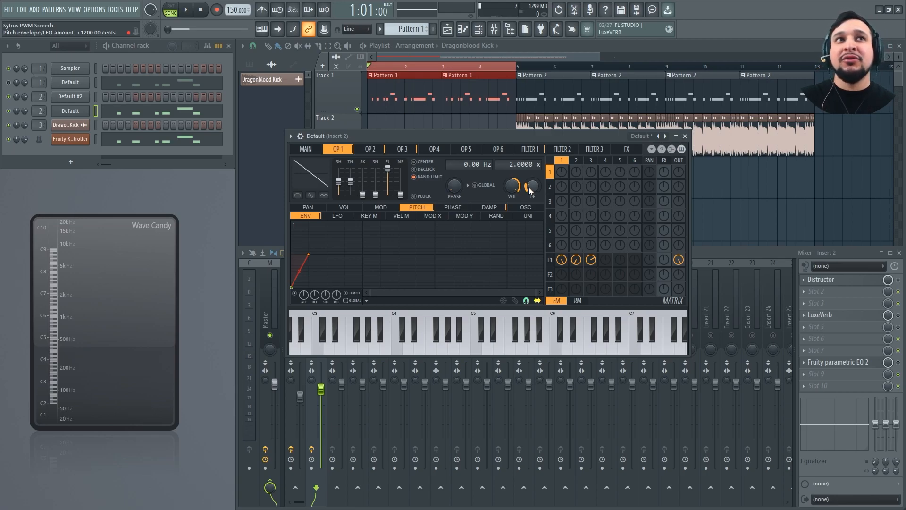
# Set Operator 1's pitch envelope amount to +2400.00 cents and copy that value to Operator 2
pyautogui.moveTo(530, 191); pyautogui.dragTo(529, 181)
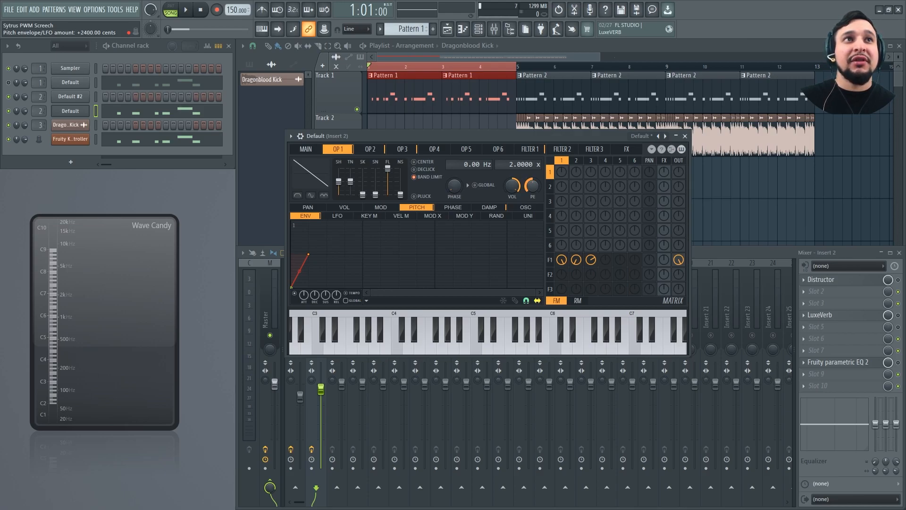
pyautogui.rightClick(535, 187)
pyautogui.click(553, 309)
pyautogui.click(383, 150)
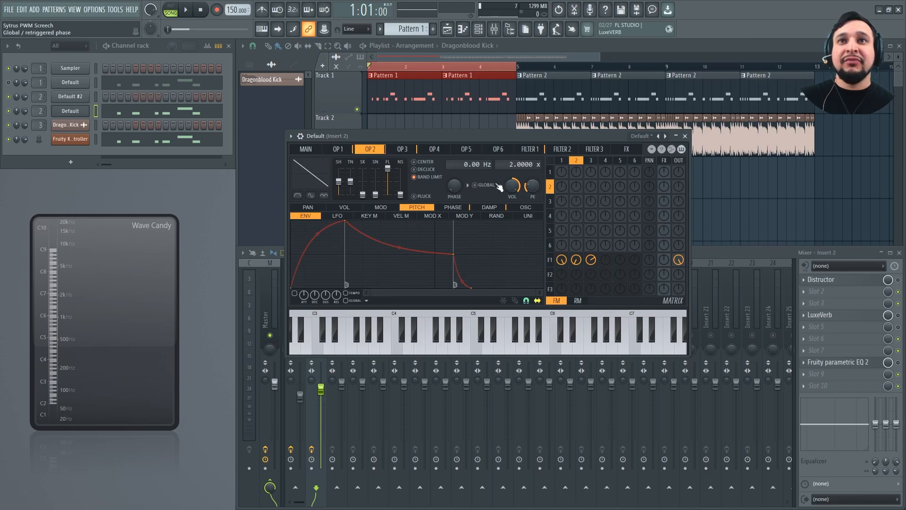
pyautogui.rightClick(530, 187)
pyautogui.click(553, 318)
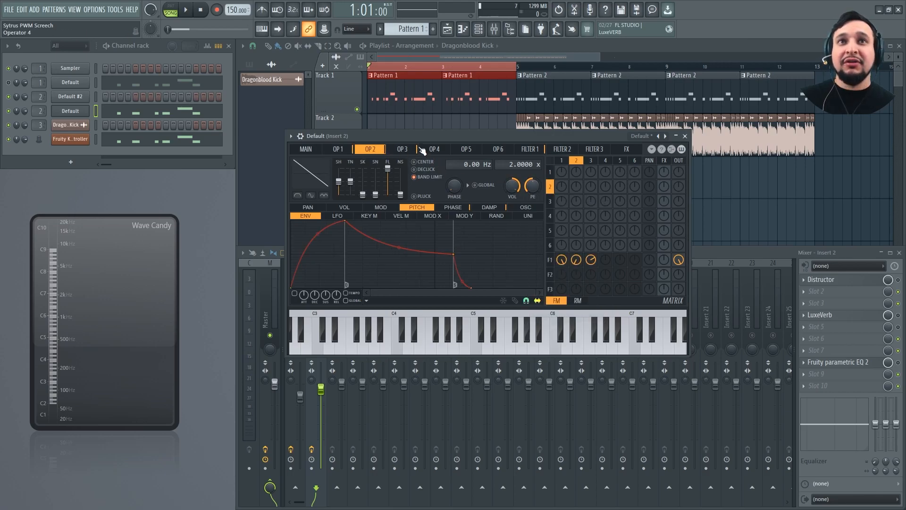
# Copy Operator 2's pitch envelope amount and paste it into Operator 3's so it is +2400.00 cents
pyautogui.click(402, 149)
pyautogui.rightClick(529, 188)
pyautogui.click(554, 313)
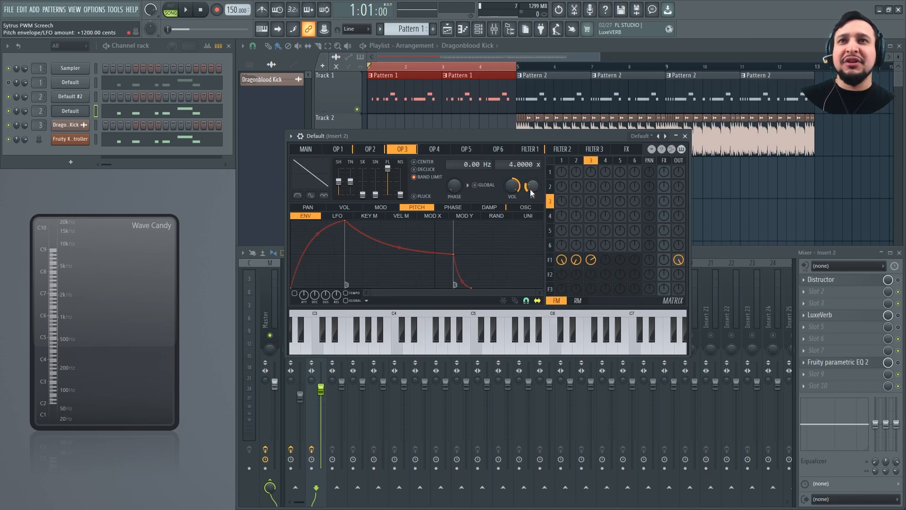
pyautogui.click(370, 150)
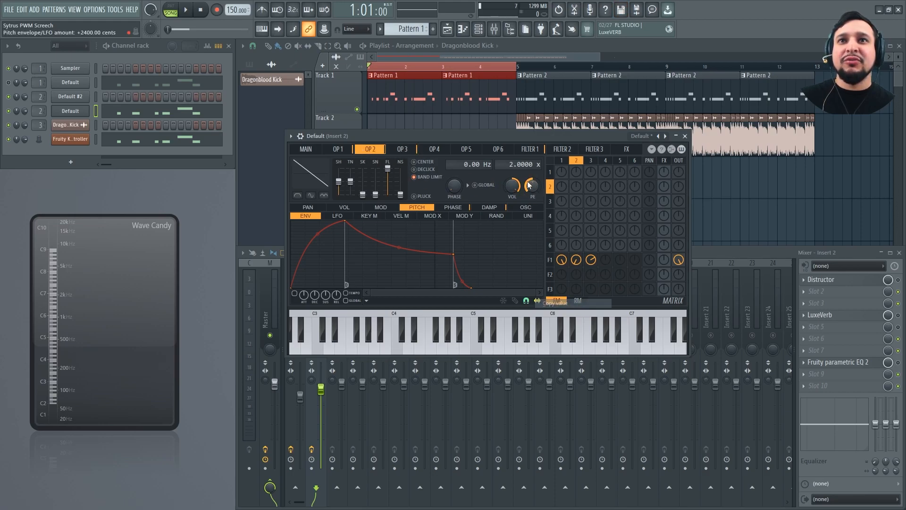
pyautogui.click(409, 149)
pyautogui.rightClick(532, 186)
pyautogui.click(554, 312)
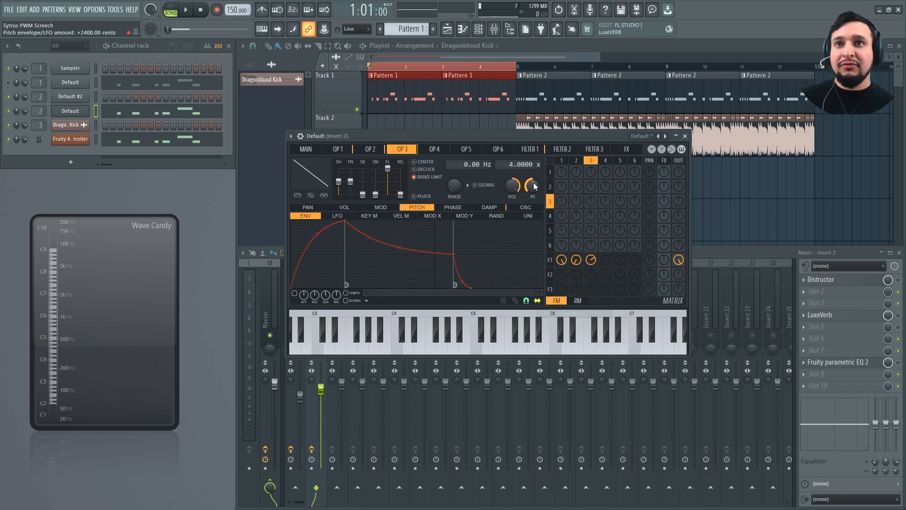
# Copy the state of Operator 1's pitch envelope, paste it into the pitch envelopes of Operators 2 and 3, and play the song
pyautogui.click(338, 150)
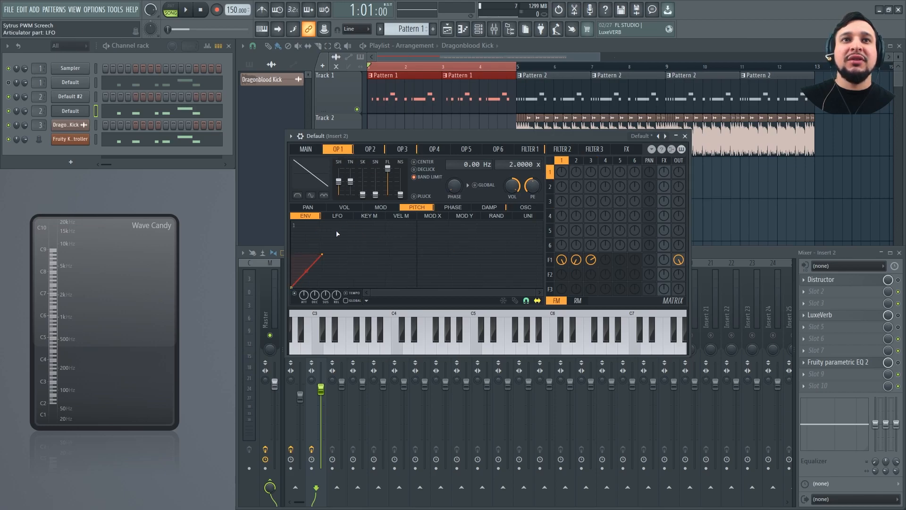
pyautogui.click(368, 301)
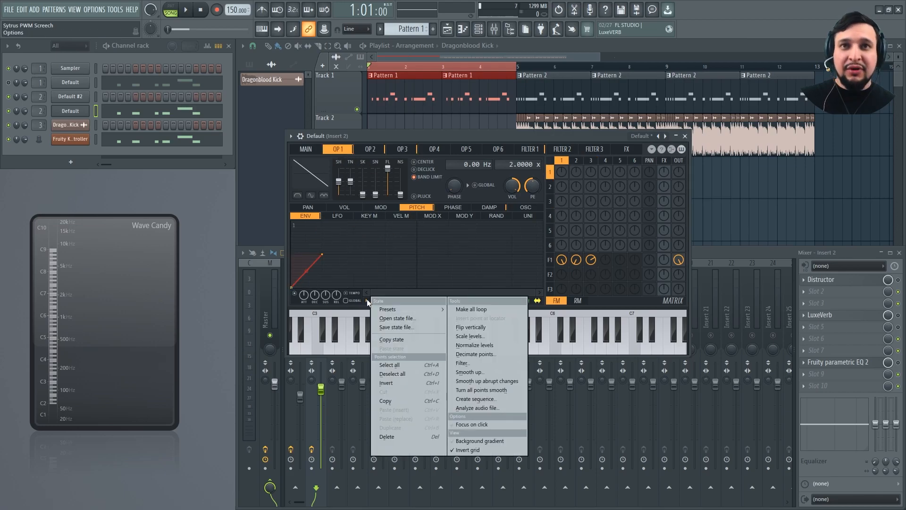
pyautogui.click(367, 301)
pyautogui.click(371, 148)
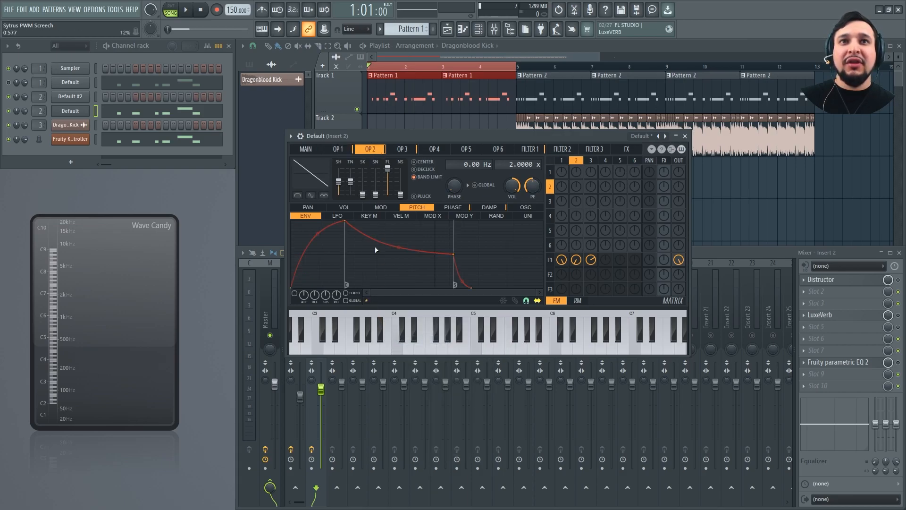
pyautogui.click(365, 301)
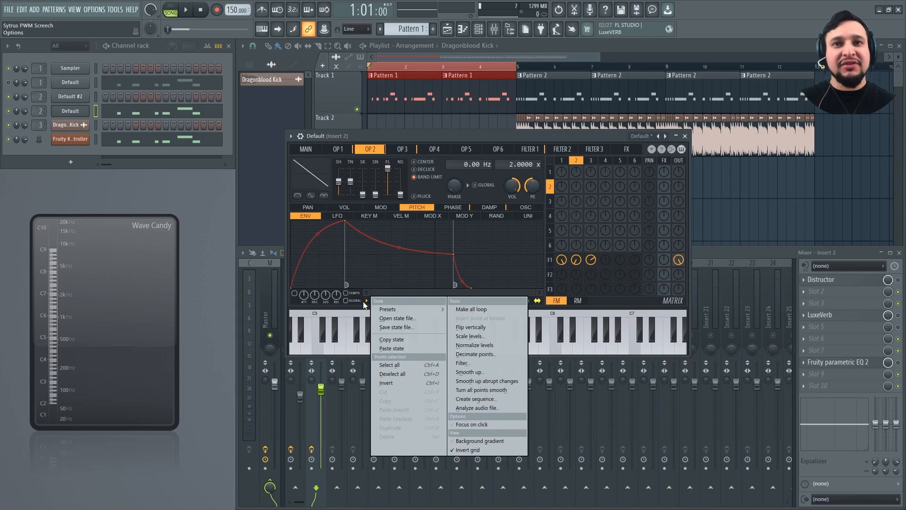
pyautogui.press('p')
pyautogui.click(407, 149)
pyautogui.click(365, 302)
pyautogui.press('p')
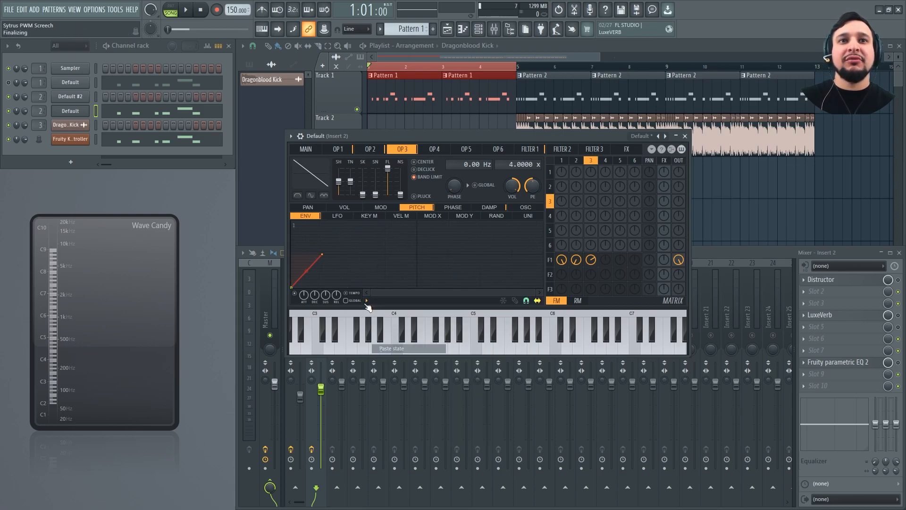
pyautogui.press('space')
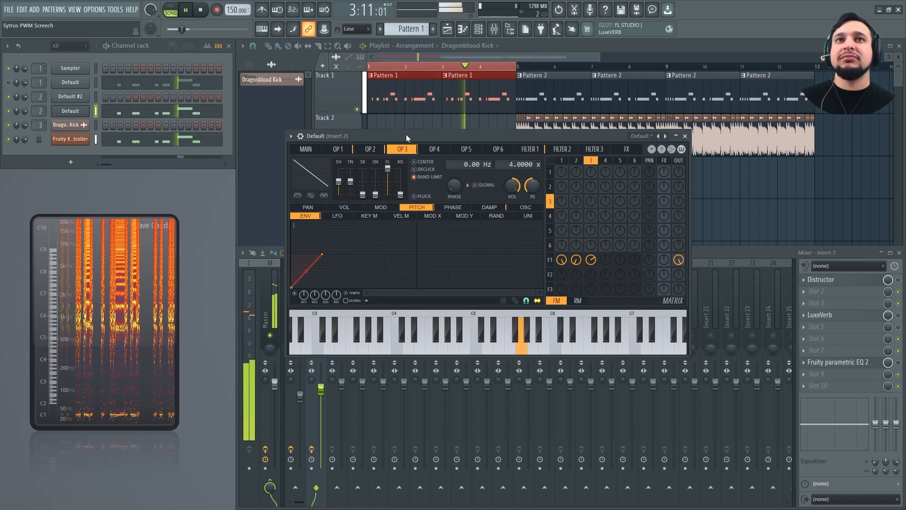
pyautogui.press('space')
# Bend Operator 1's pitch envelope rise into a fast-rising curve that levels off, and copy its state
pyautogui.click(338, 149)
pyautogui.moveTo(306, 267); pyautogui.dragTo(306, 256)
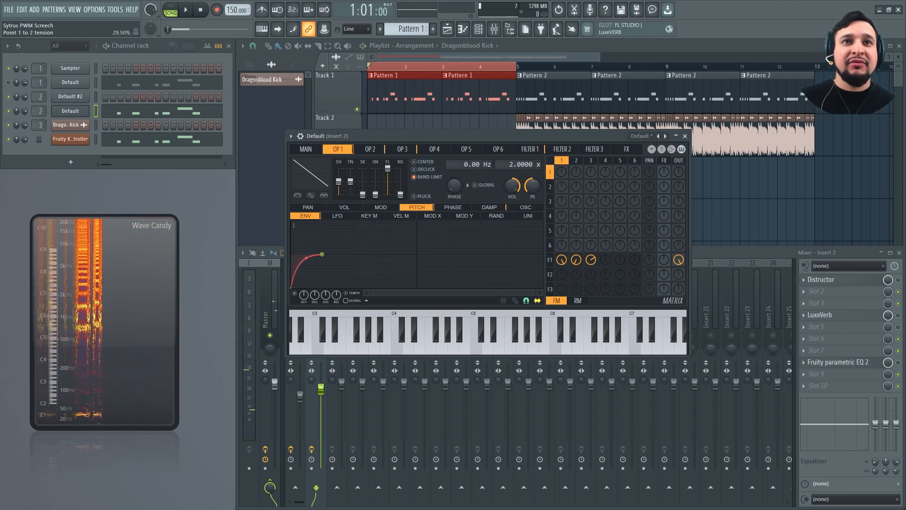
pyautogui.click(367, 301)
pyautogui.press('Escape')
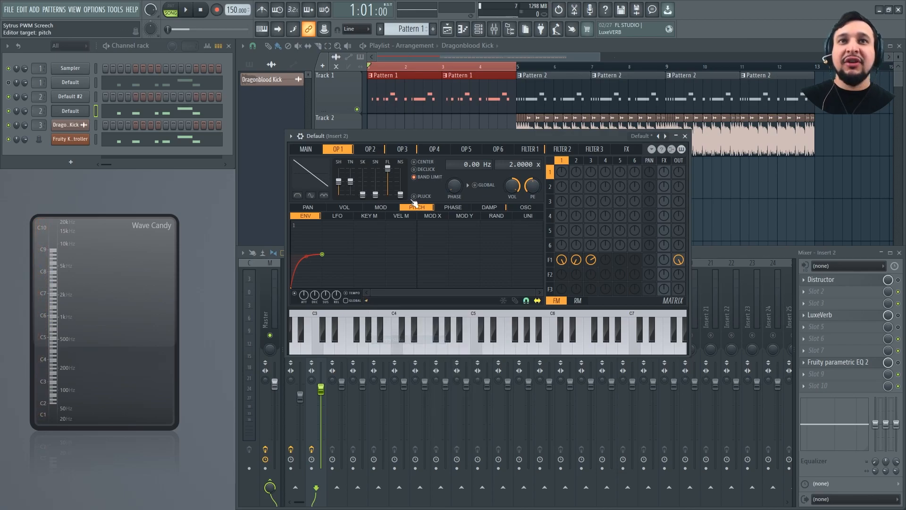
# Paste the curved pitch envelope state into Operators 2 and 3, and play the song to hear the change
pyautogui.click(371, 149)
pyautogui.click(366, 300)
pyautogui.press('Escape')
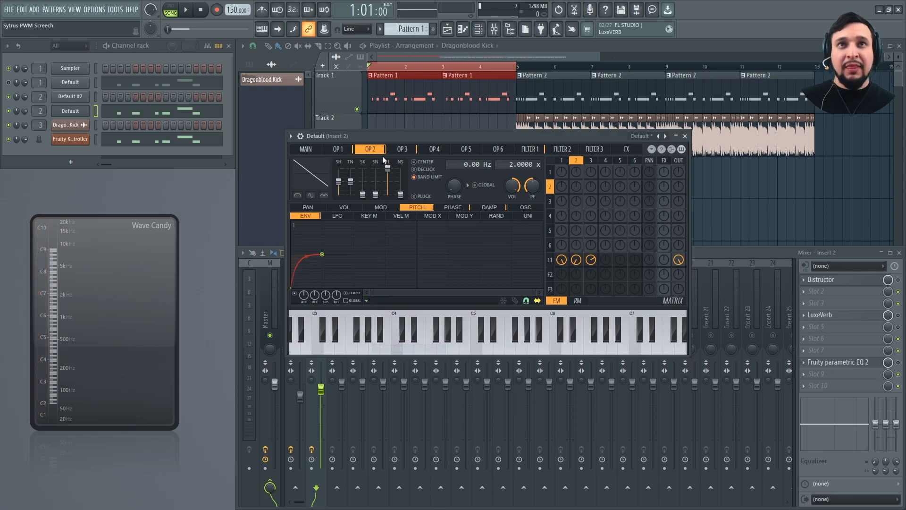
pyautogui.click(401, 150)
pyautogui.click(367, 300)
pyautogui.press('p')
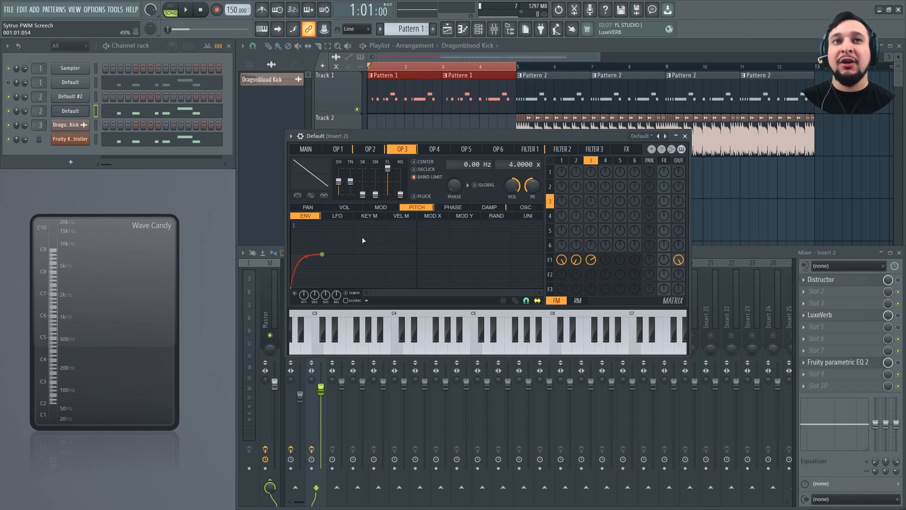
pyautogui.press('space')
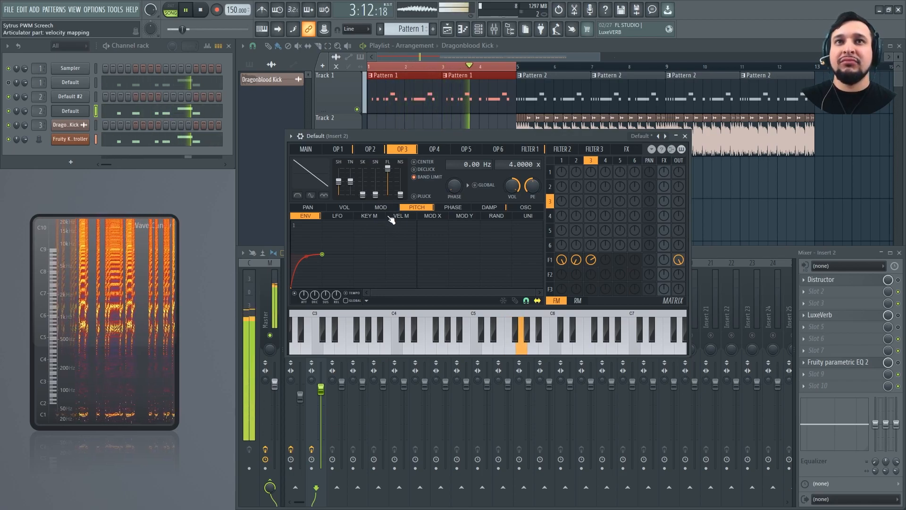
pyautogui.press('space')
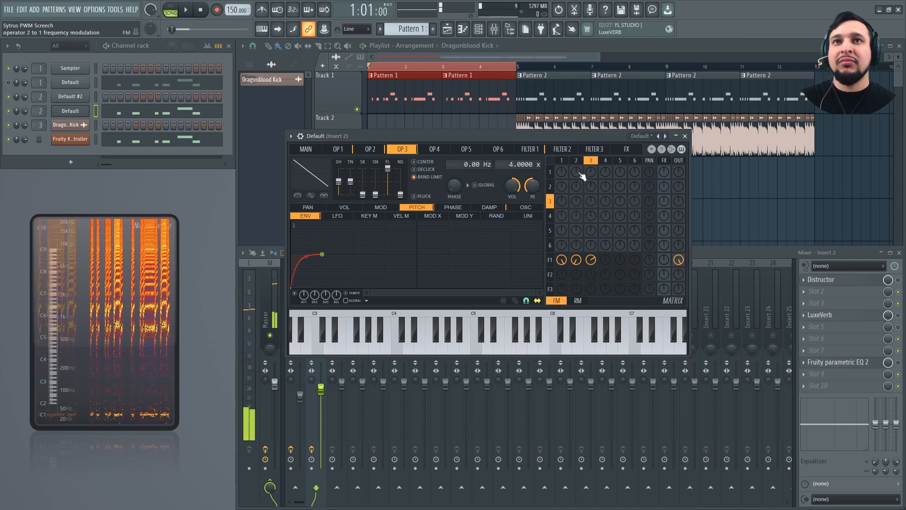
# Mix Operator 1, an inverted Operator 2, and Operator 3 at about 46% into Filter 2, mirroring the Filter 1 sends
pyautogui.click(543, 149)
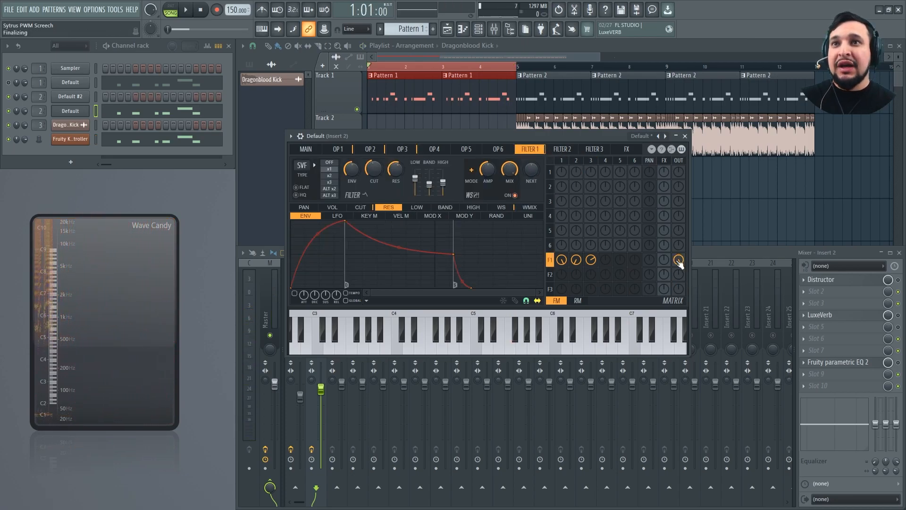
pyautogui.moveTo(560, 272); pyautogui.dragTo(560, 231)
pyautogui.moveTo(577, 277); pyautogui.dragTo(577, 319)
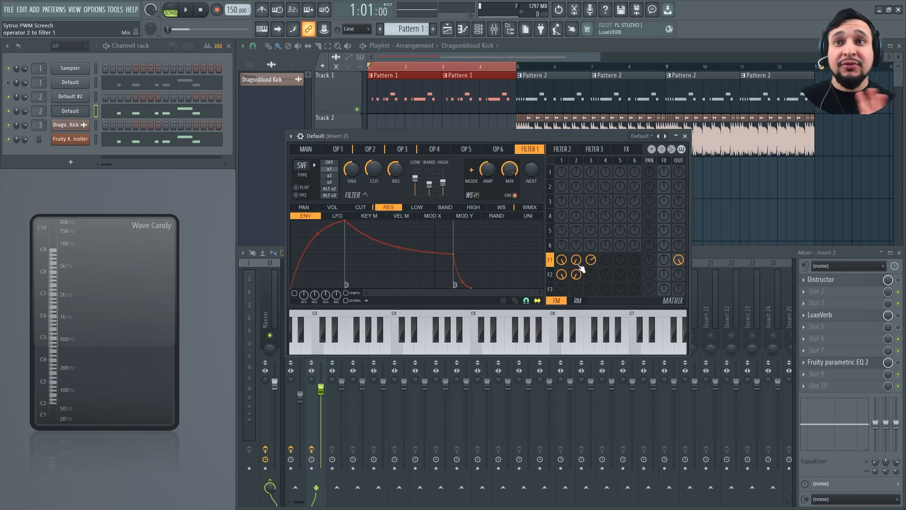
pyautogui.moveTo(592, 264); pyautogui.dragTo(592, 255)
pyautogui.hotkey('ctrl', 's')
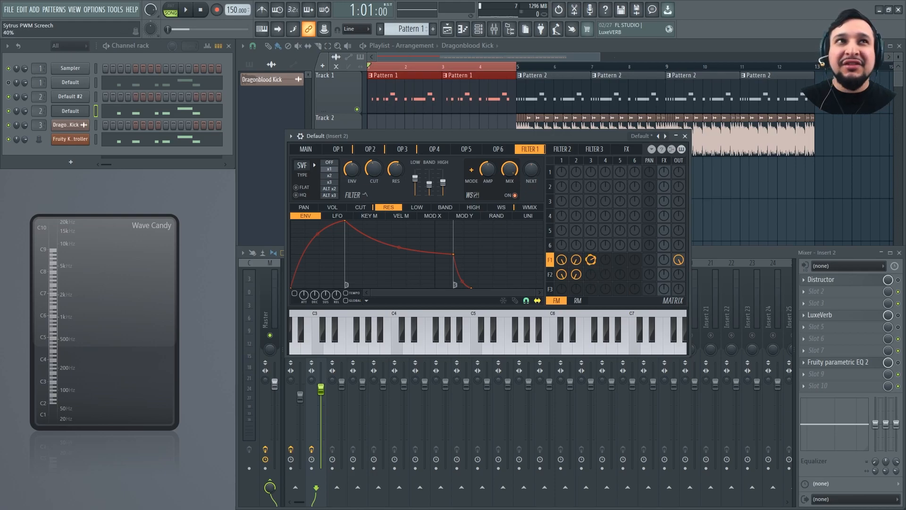
pyautogui.moveTo(591, 274); pyautogui.dragTo(591, 270)
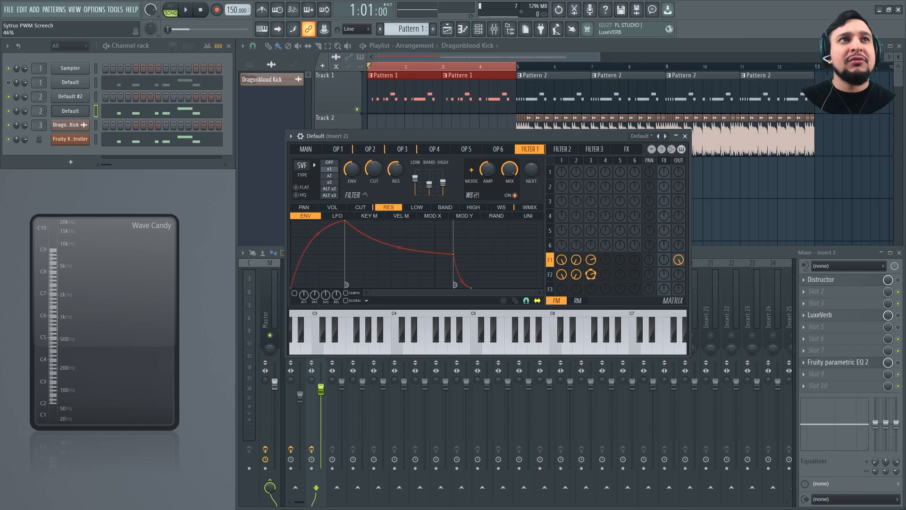
# Send Filter 2 fully to the output and mix its SVF filter with low at minimum and both band and high moderately raised
pyautogui.moveTo(679, 274); pyautogui.dragTo(679, 243)
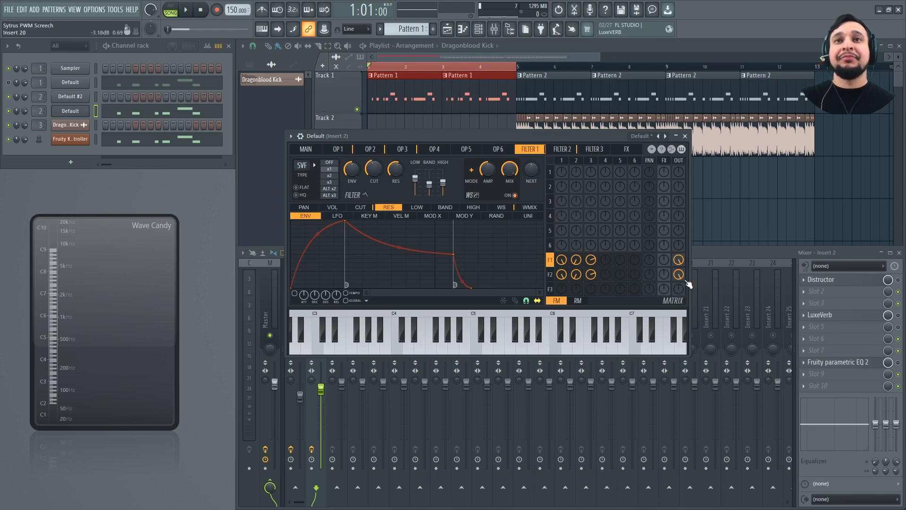
pyautogui.click(564, 148)
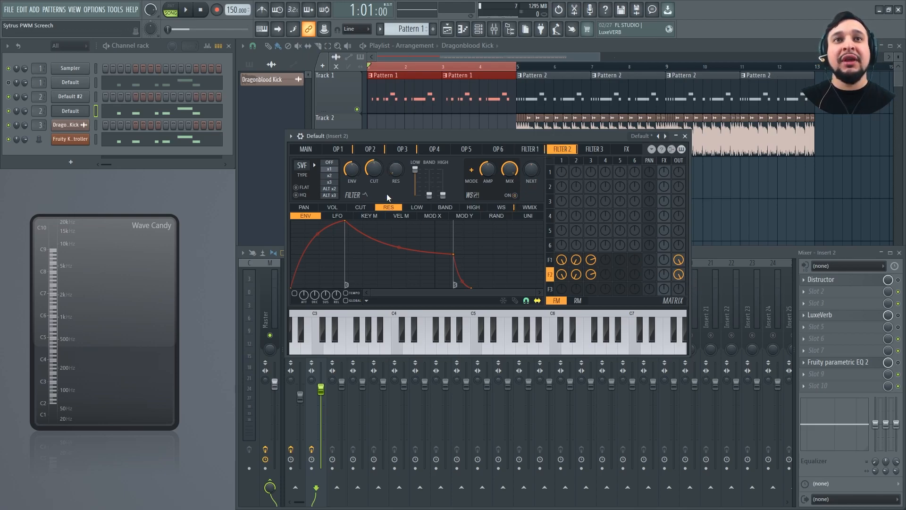
pyautogui.moveTo(303, 166); pyautogui.dragTo(303, 151)
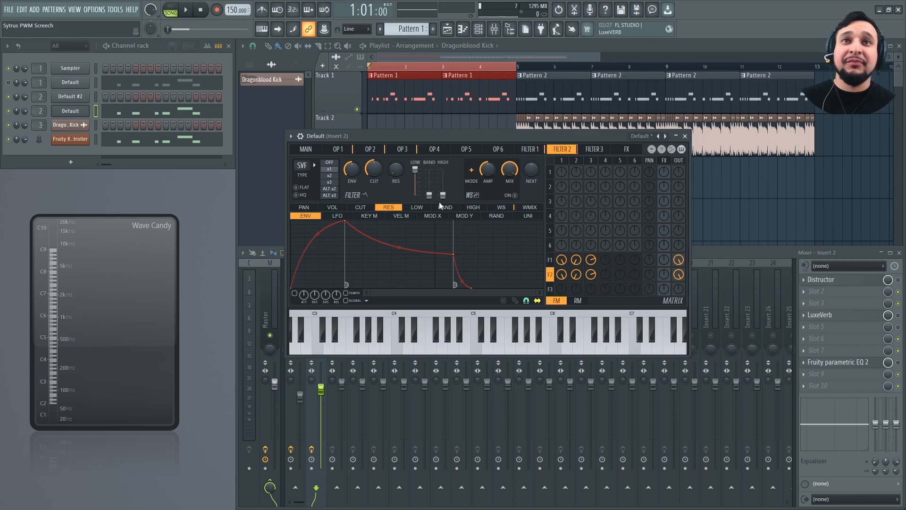
pyautogui.moveTo(415, 169); pyautogui.dragTo(444, 180)
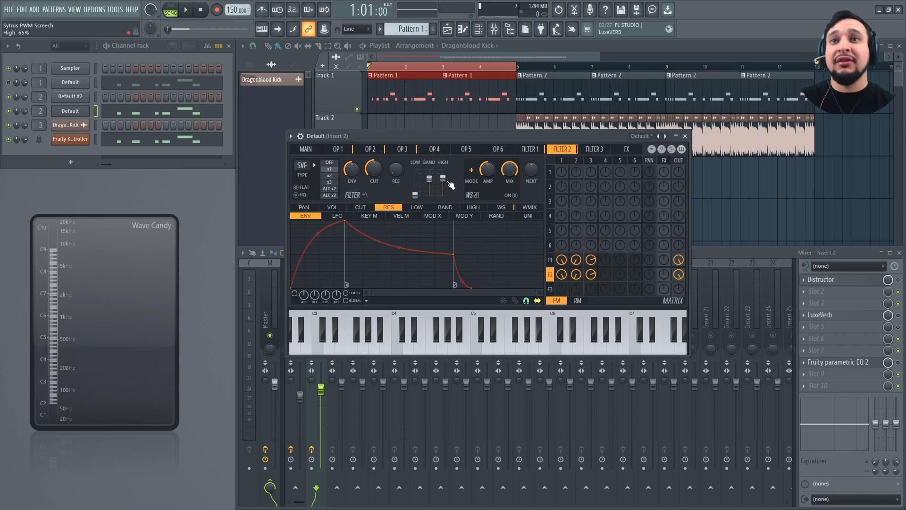
pyautogui.moveTo(443, 180); pyautogui.dragTo(444, 183)
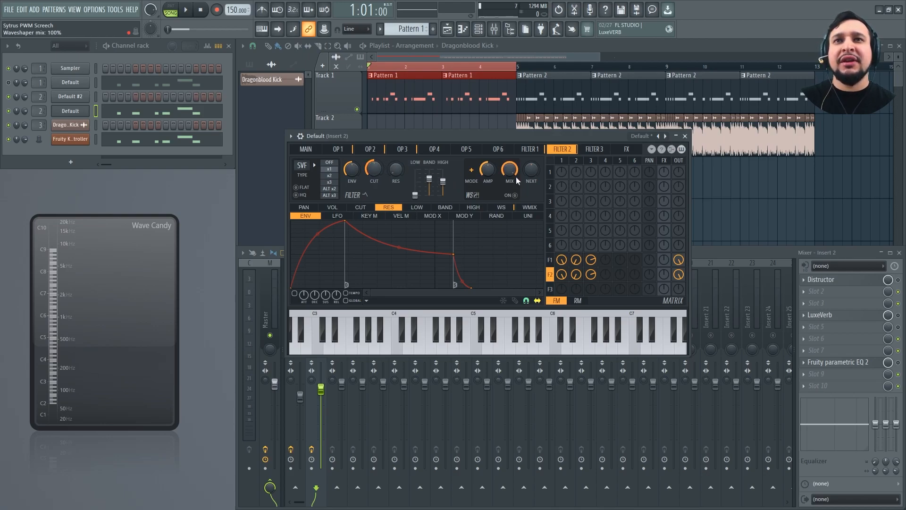
# Enable Filter 2's waveshaper and shape its curve to rise steeply to full level and stay flat at maximum
pyautogui.click(501, 207)
pyautogui.moveTo(354, 231); pyautogui.dragTo(338, 221)
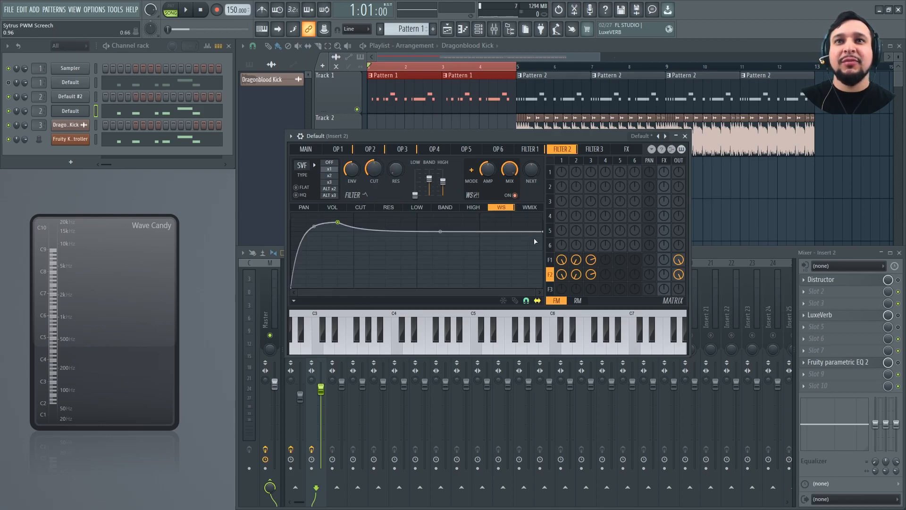
pyautogui.moveTo(542, 231); pyautogui.dragTo(559, 171)
pyautogui.moveTo(350, 220); pyautogui.dragTo(325, 213)
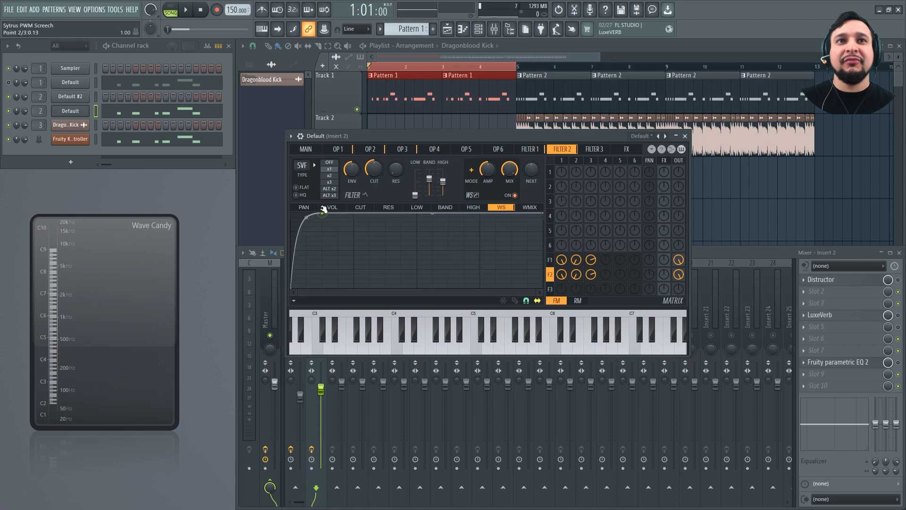
# Change Filter 1's type to Lime low pass and lower its resonance
pyautogui.click(530, 149)
pyautogui.moveTo(302, 165); pyautogui.dragTo(302, 158)
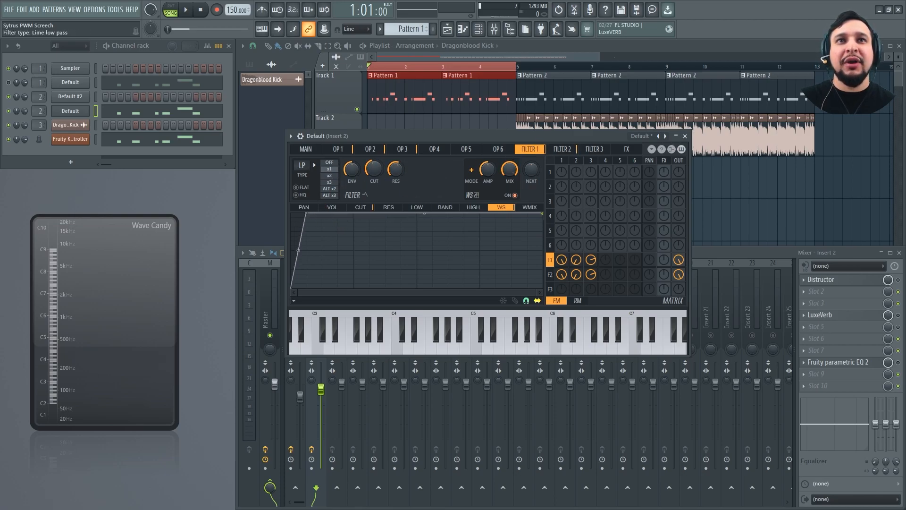
pyautogui.moveTo(395, 170); pyautogui.dragTo(396, 179)
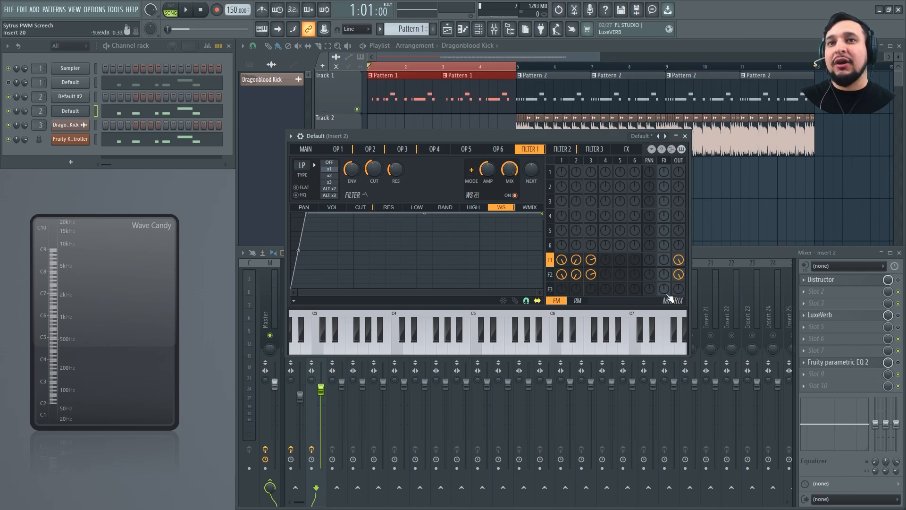
# Shape the cutoff key mapping of Filters 1 and 2 as a straight ramp rising from the middle to maximum for higher notes
pyautogui.click(362, 209)
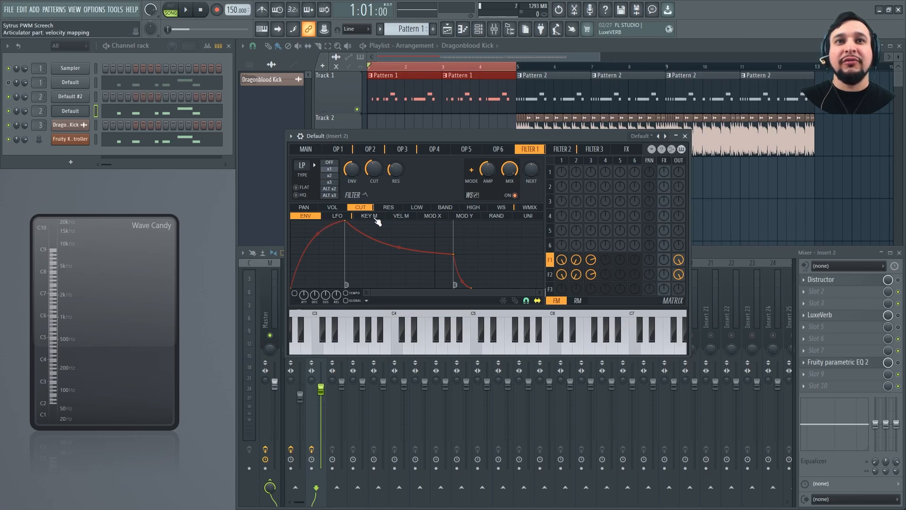
pyautogui.click(372, 218)
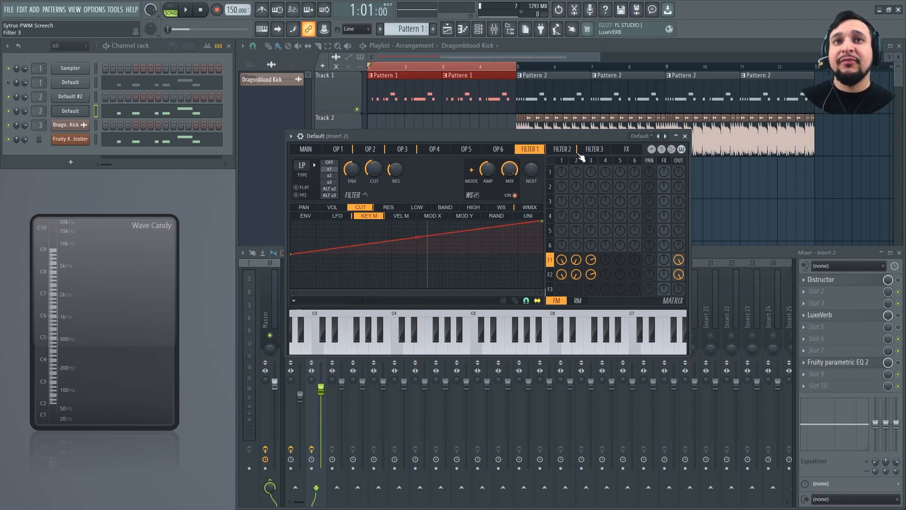
pyautogui.click(562, 149)
pyautogui.moveTo(543, 256); pyautogui.dragTo(581, 155)
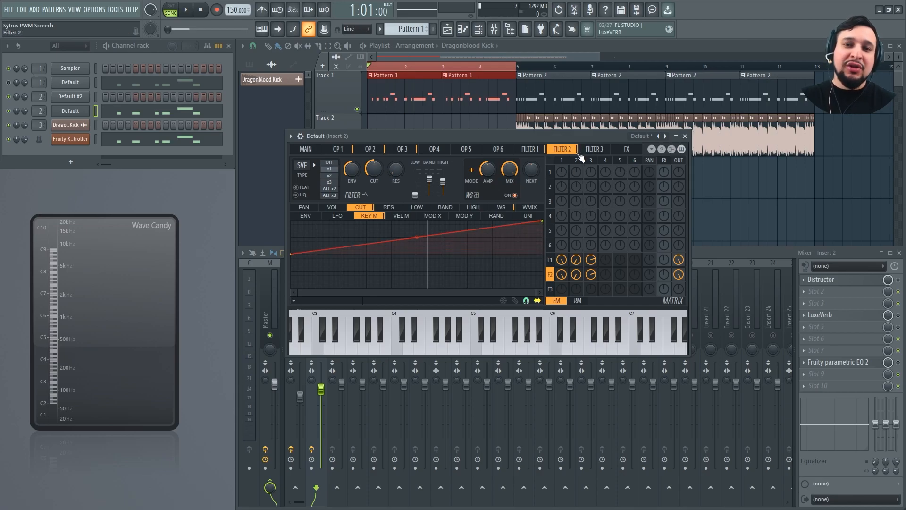
# Play the song and view the Sytrus channel's notes in the piano roll, with the synth window moved clear of them
pyautogui.doubleClick(440, 92)
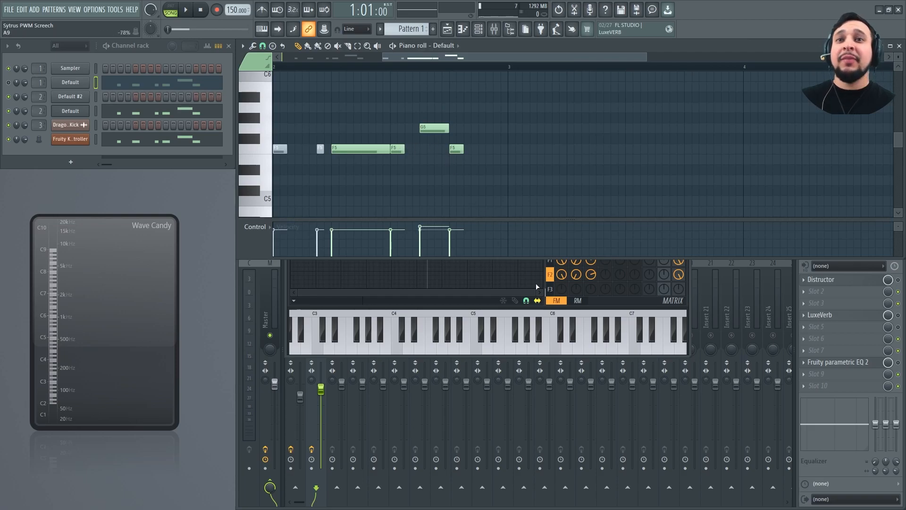
pyautogui.click(488, 300)
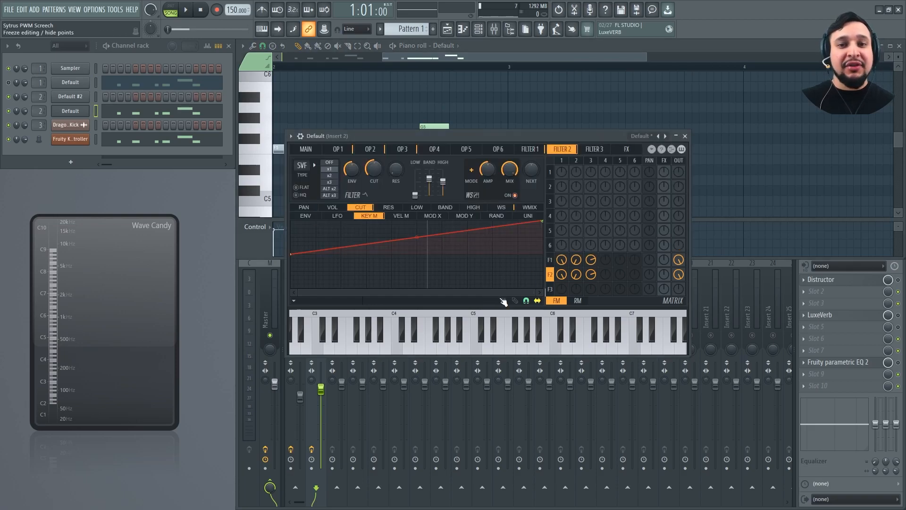
pyautogui.press('space')
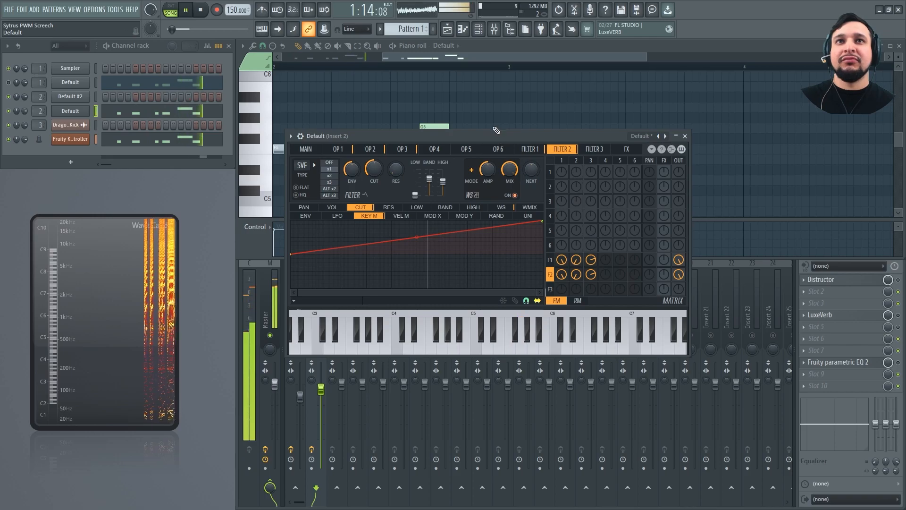
pyautogui.scroll(-3, 497, 124)
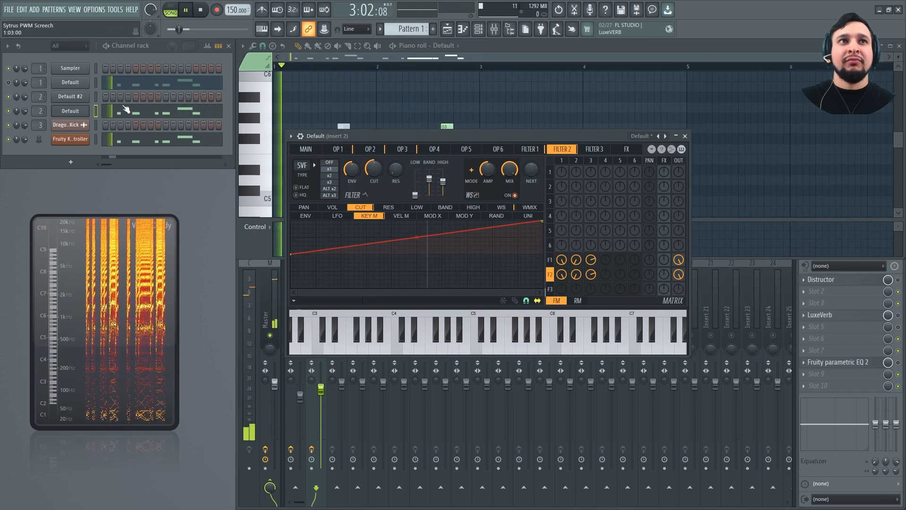
pyautogui.click(130, 111)
pyautogui.click(488, 300)
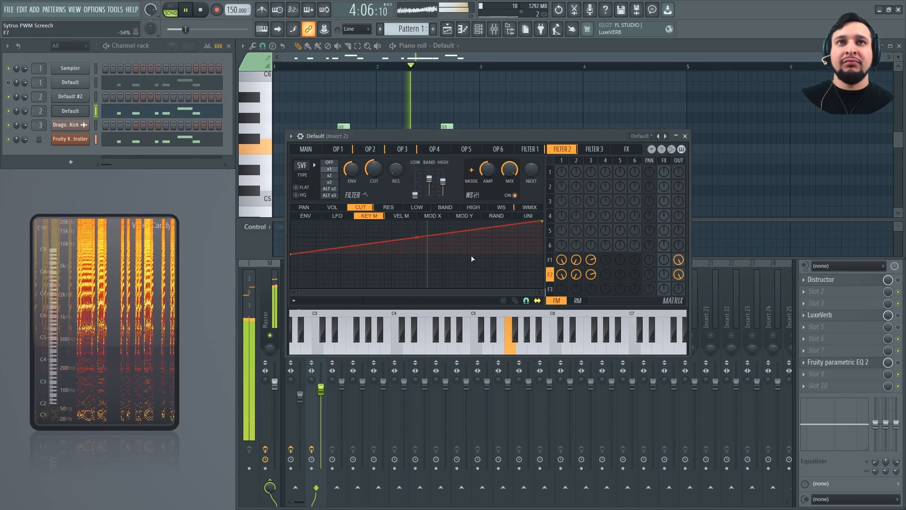
pyautogui.moveTo(404, 134); pyautogui.dragTo(394, 182)
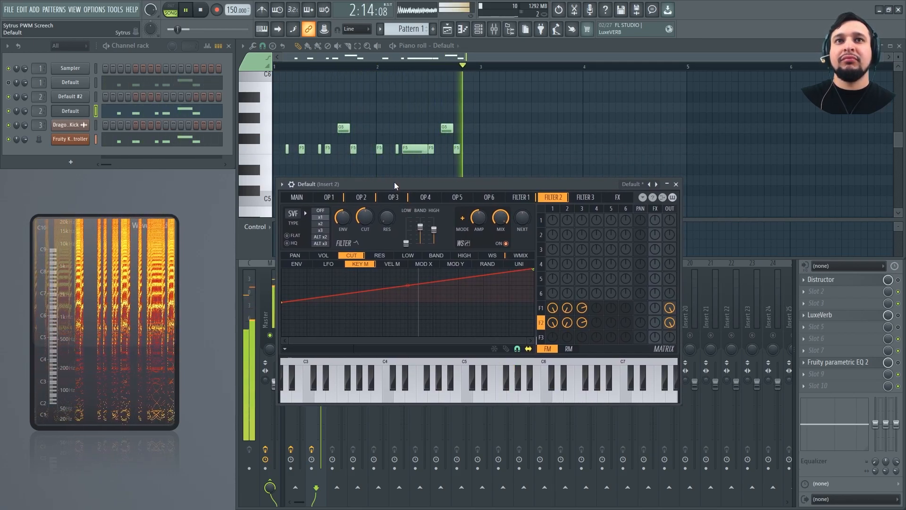
pyautogui.press('space')
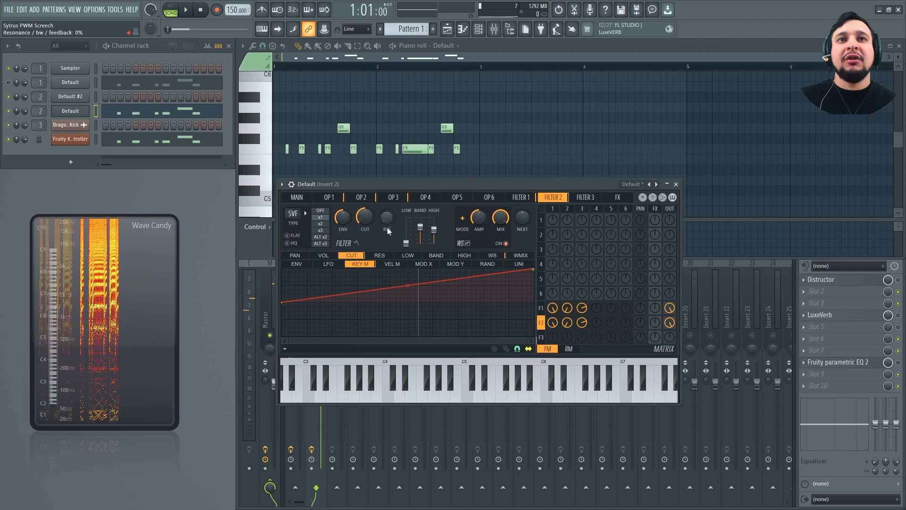
# Raise Filter 2's resonance to about 47%, fine-tune its band level and lower its cutoff while the song plays
pyautogui.press('space')
pyautogui.moveTo(388, 218); pyautogui.dragTo(387, 188)
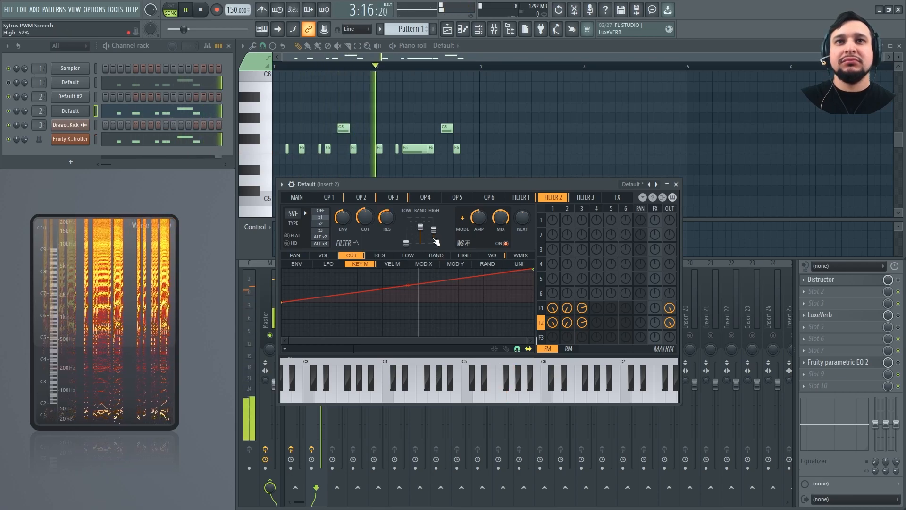
pyautogui.moveTo(420, 227); pyautogui.dragTo(420, 226)
pyautogui.moveTo(365, 217); pyautogui.dragTo(387, 229)
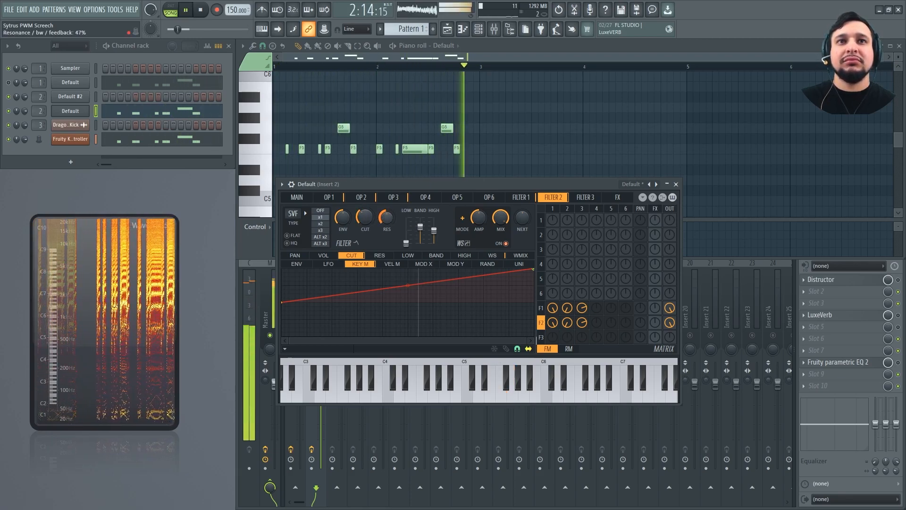
# Set Filter 2 to x2 mode with HQ on and Flat off, and turn on Flat in Filter 1
pyautogui.click(326, 224)
pyautogui.press('space')
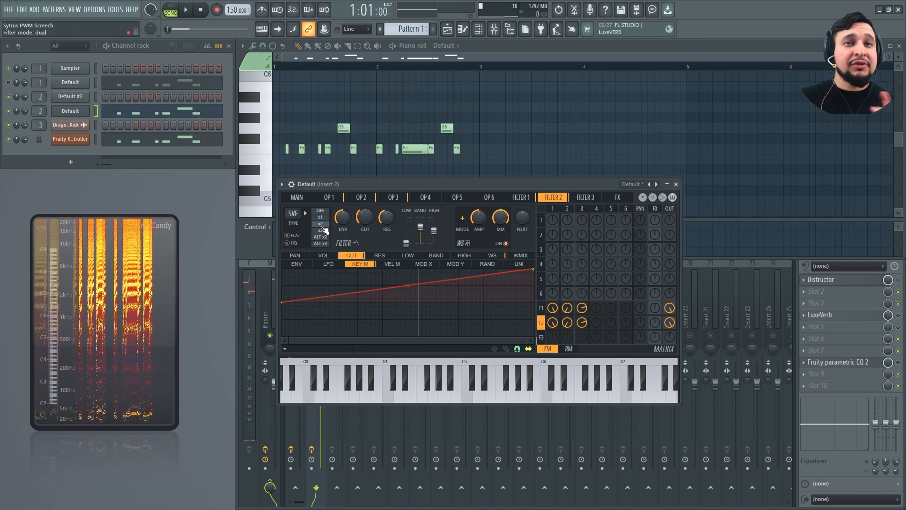
pyautogui.click(299, 236)
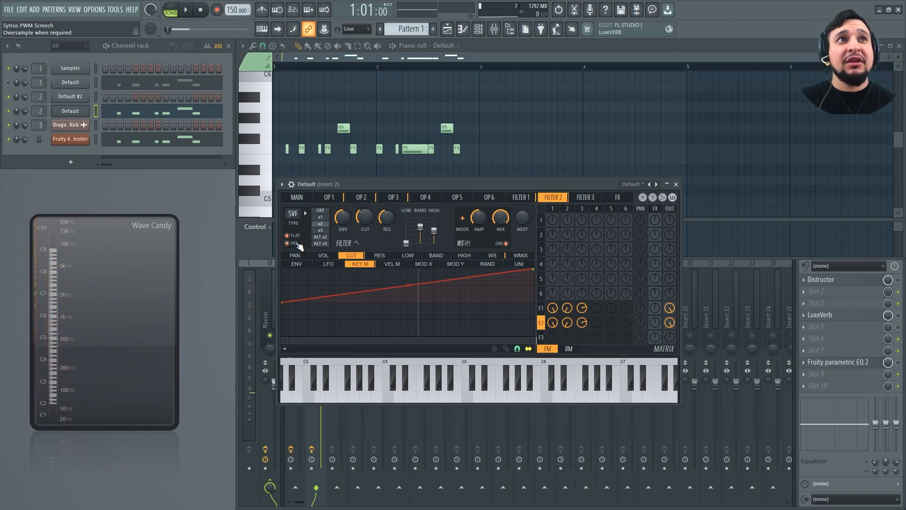
pyautogui.click(521, 198)
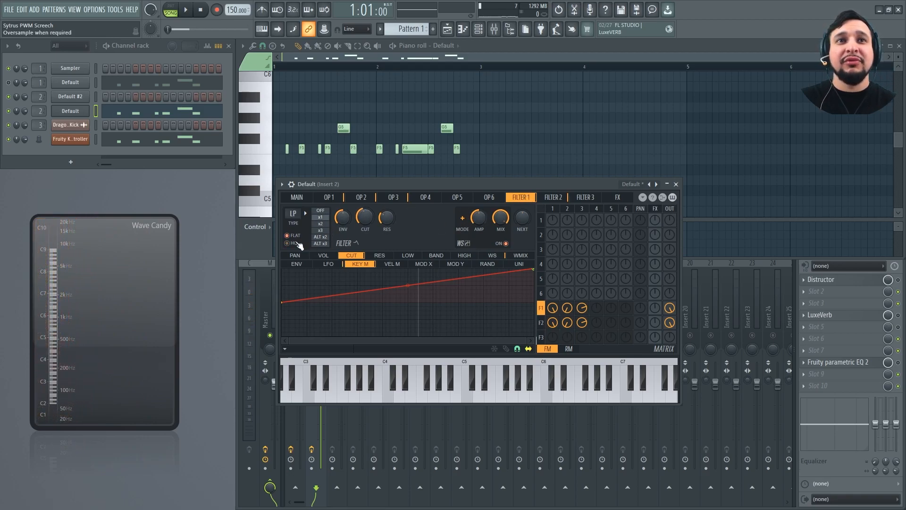
pyautogui.click(554, 197)
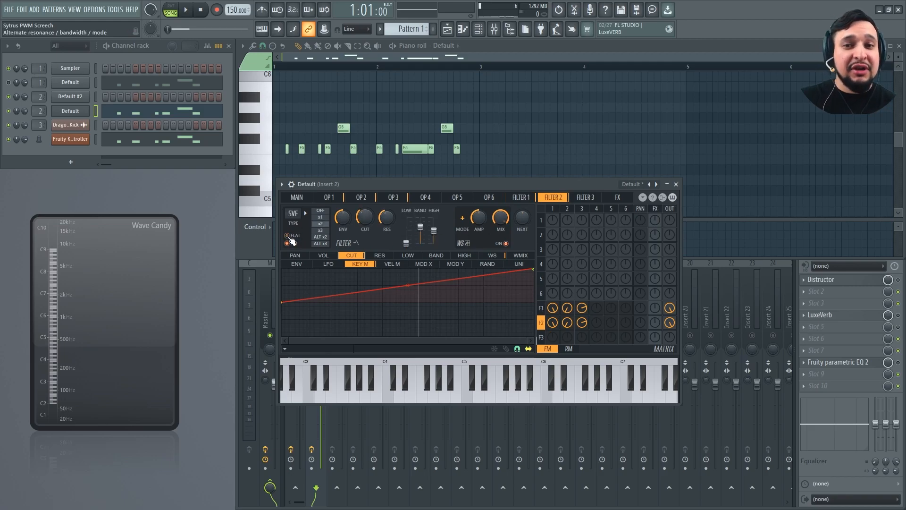
# Use HQ envelopes and 8x oversampling for both draft and render quality, listen to the song, and close the synth
pyautogui.click(298, 198)
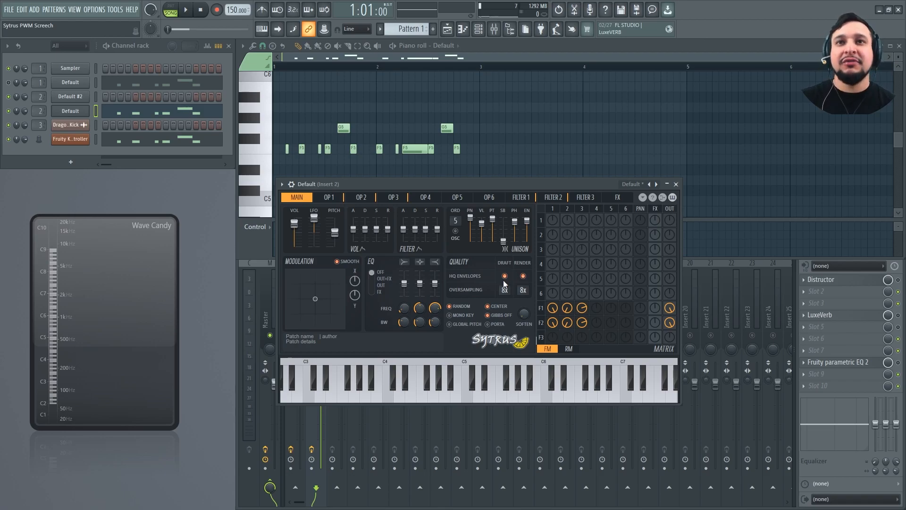
pyautogui.press('space')
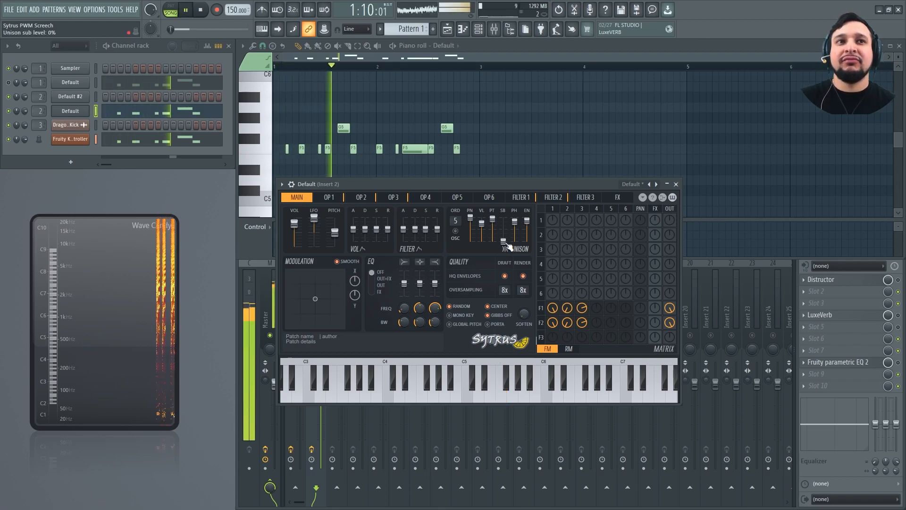
pyautogui.click(676, 184)
pyautogui.press('space')
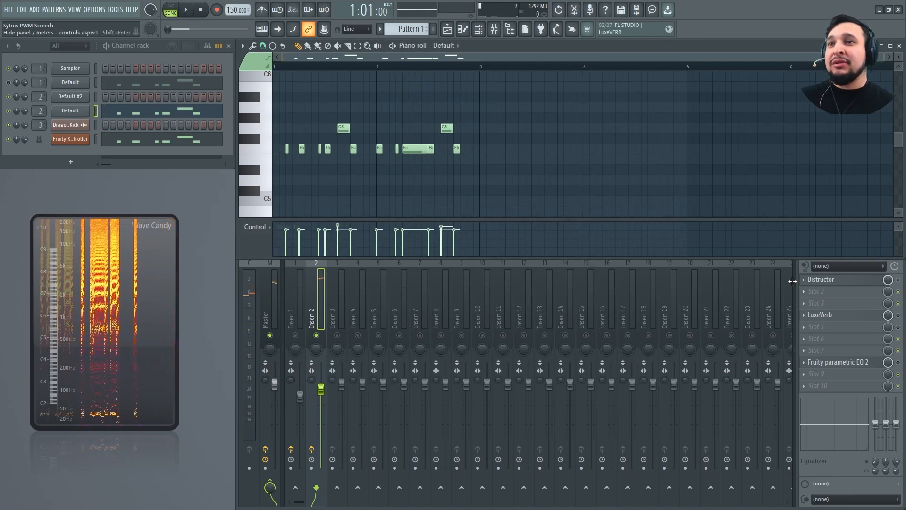
# Bypass the first Distructor on Insert 2 and load a second Distructor into effect slot 2
pyautogui.click(830, 280)
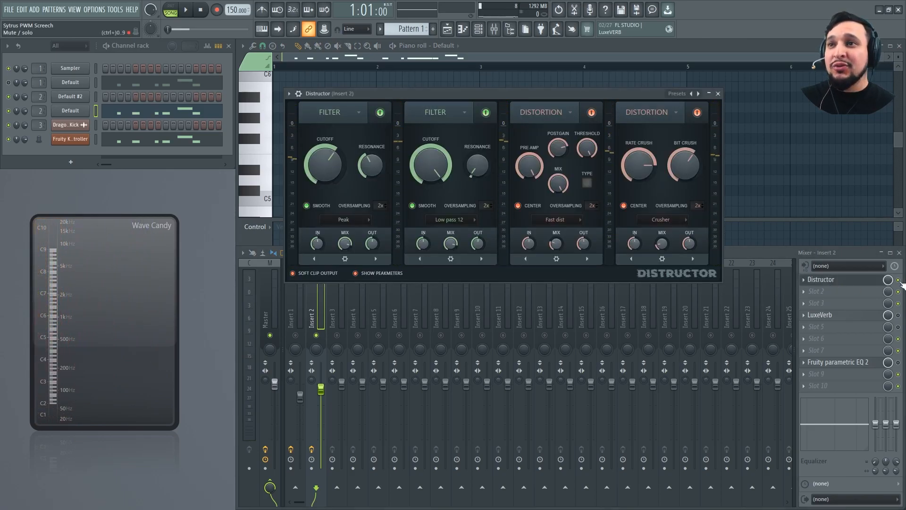
pyautogui.click(841, 292)
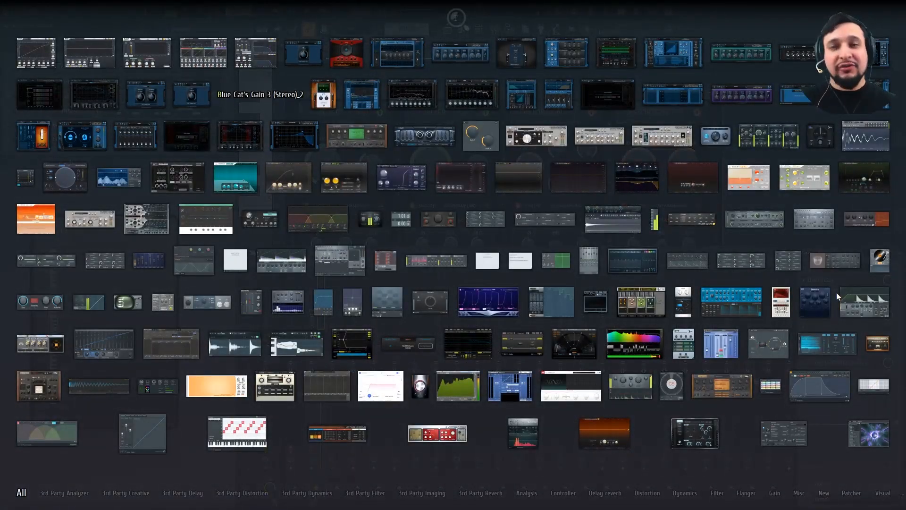
pyautogui.click(768, 134)
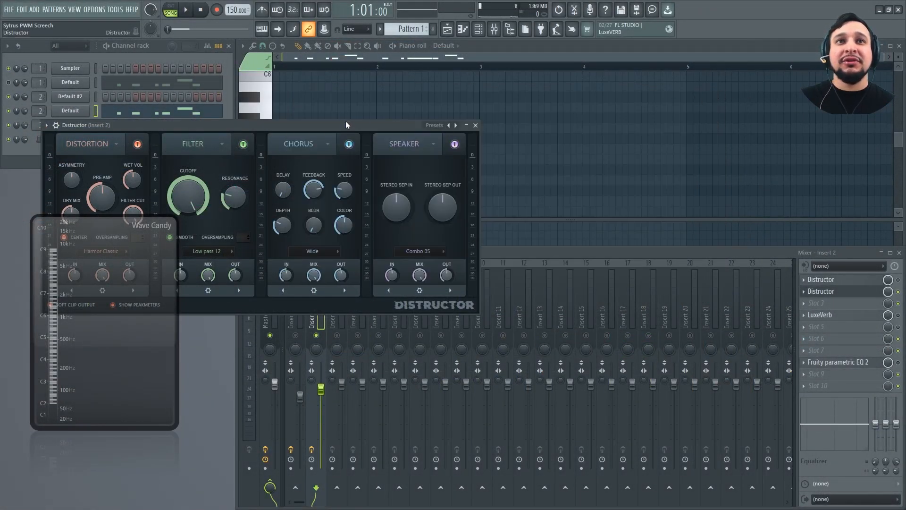
pyautogui.moveTo(345, 122); pyautogui.dragTo(595, 131)
# Look at the distortion module's type options, then try its Aperture, Harmor Hill and Fast dist algorithms
pyautogui.click(365, 153)
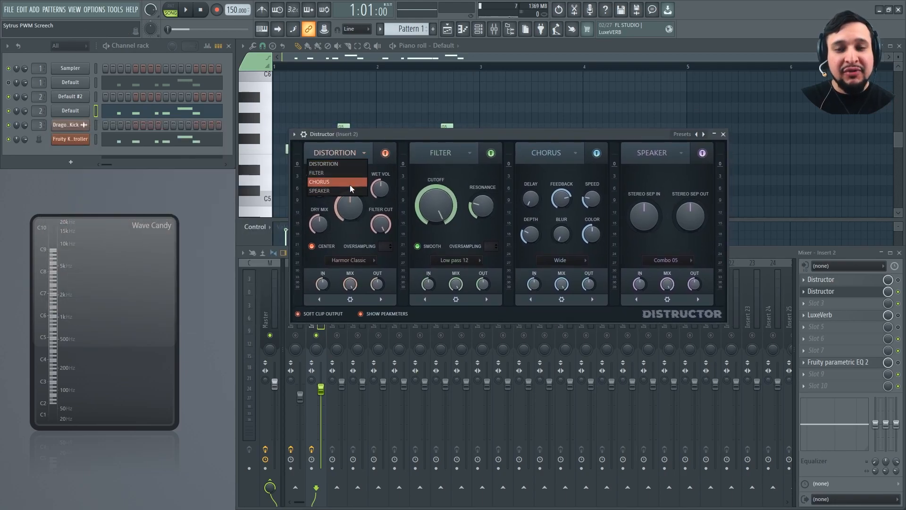
pyautogui.click(366, 149)
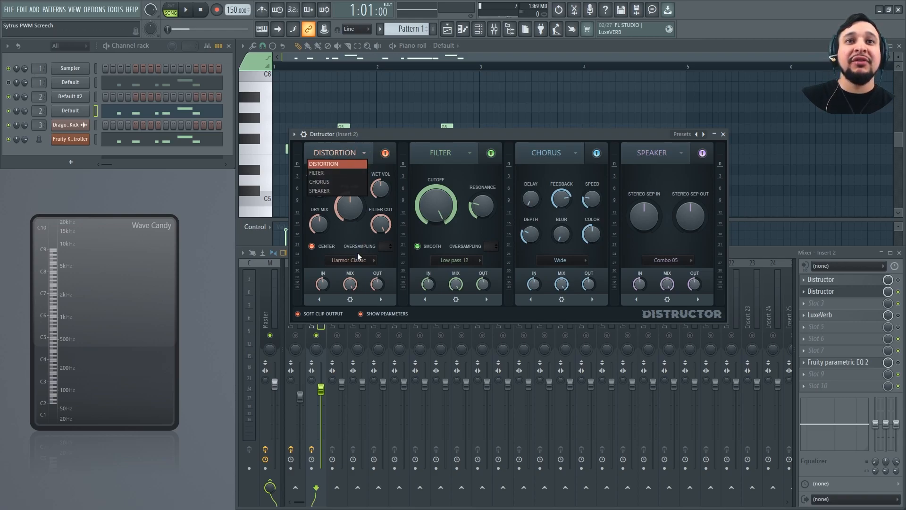
pyautogui.click(351, 260)
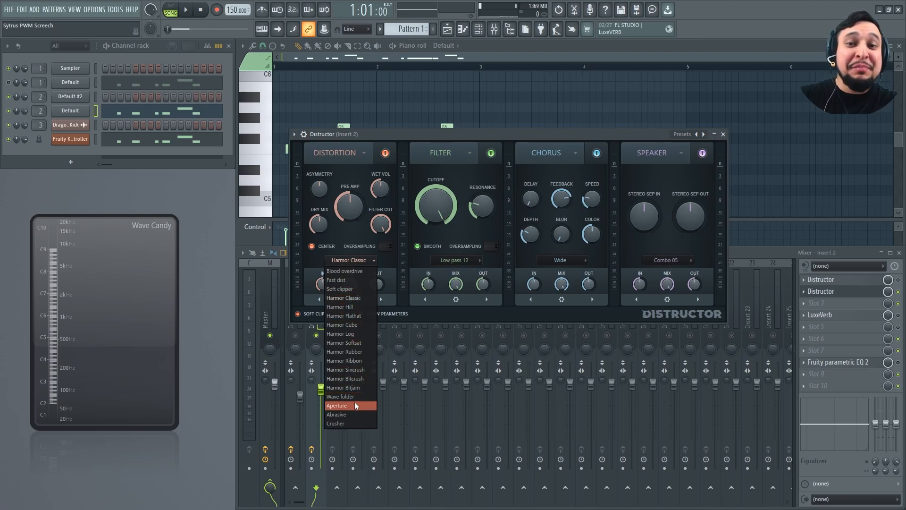
pyautogui.click(356, 404)
pyautogui.click(353, 260)
pyautogui.click(353, 306)
pyautogui.click(350, 260)
pyautogui.click(338, 280)
# Try the Abrasive, Crusher and Harmor Cube algorithms in the distortion module
pyautogui.click(349, 260)
pyautogui.click(341, 409)
pyautogui.click(347, 261)
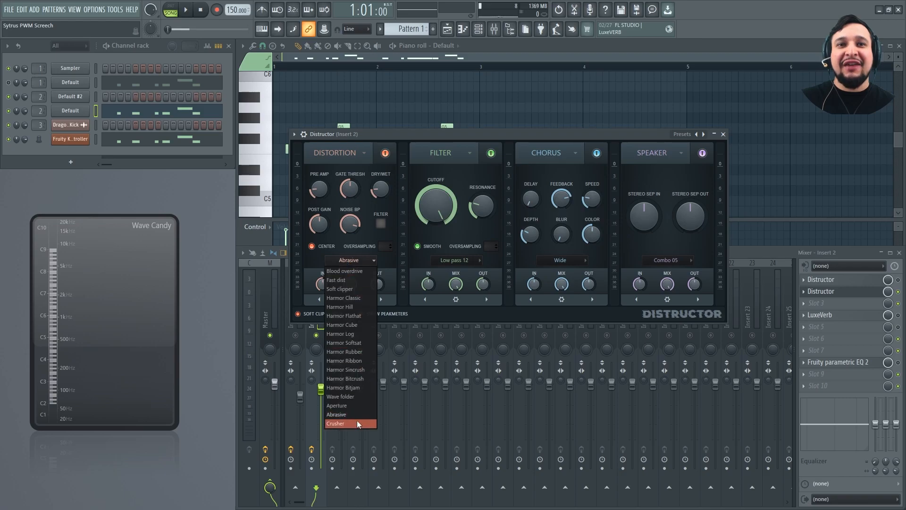
pyautogui.click(355, 421)
pyautogui.click(349, 260)
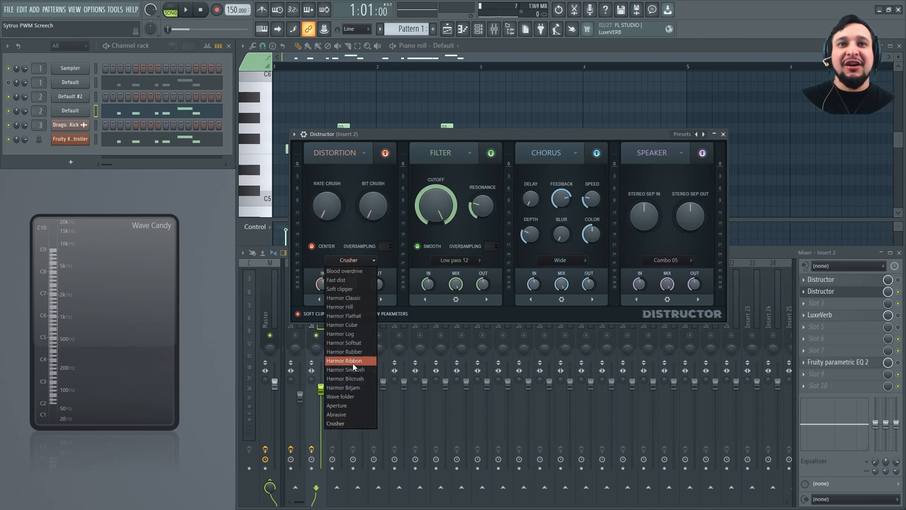
pyautogui.click(348, 325)
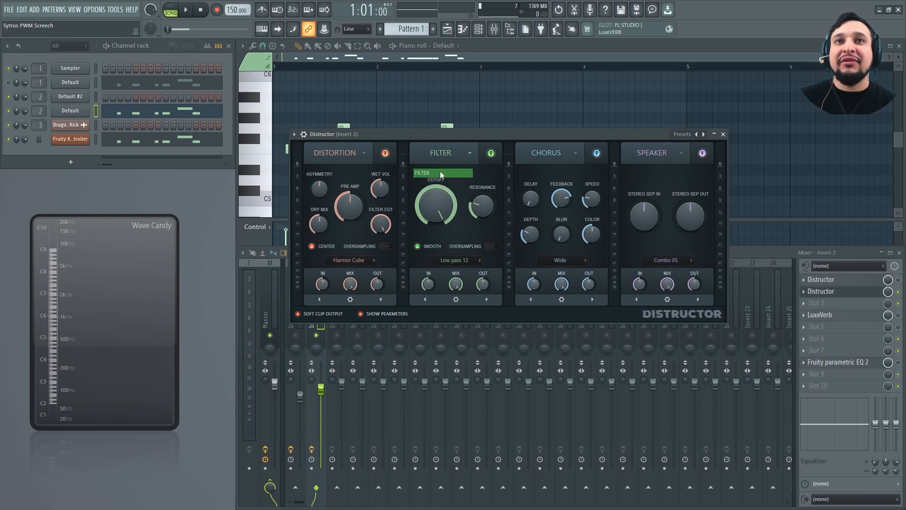
# Examine the filter types, the chorus modes with Wide chosen, and the speaker module's cabinet models
pyautogui.click(458, 260)
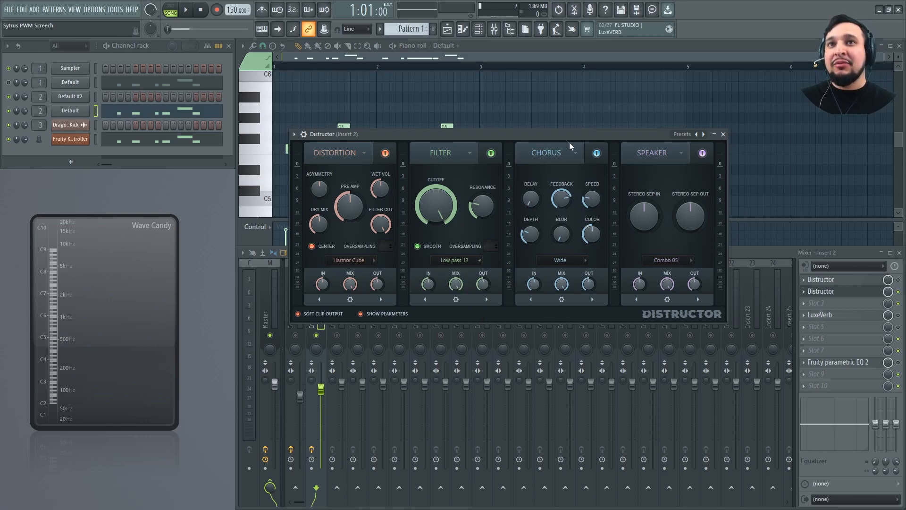
pyautogui.click(568, 258)
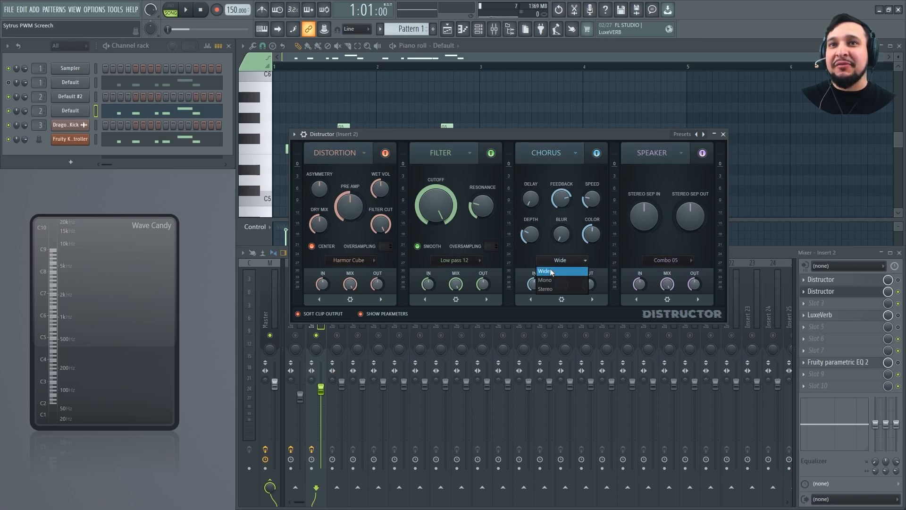
pyautogui.click(550, 271)
pyautogui.click(645, 153)
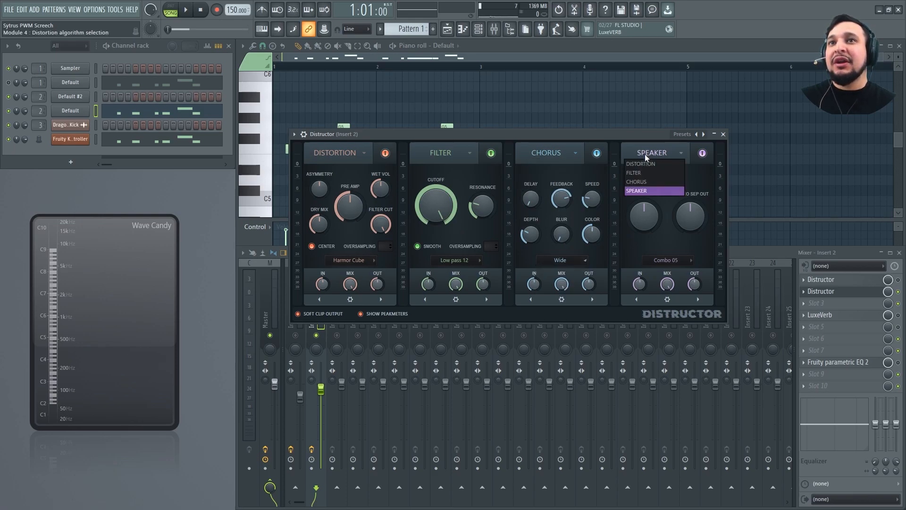
pyautogui.click(665, 259)
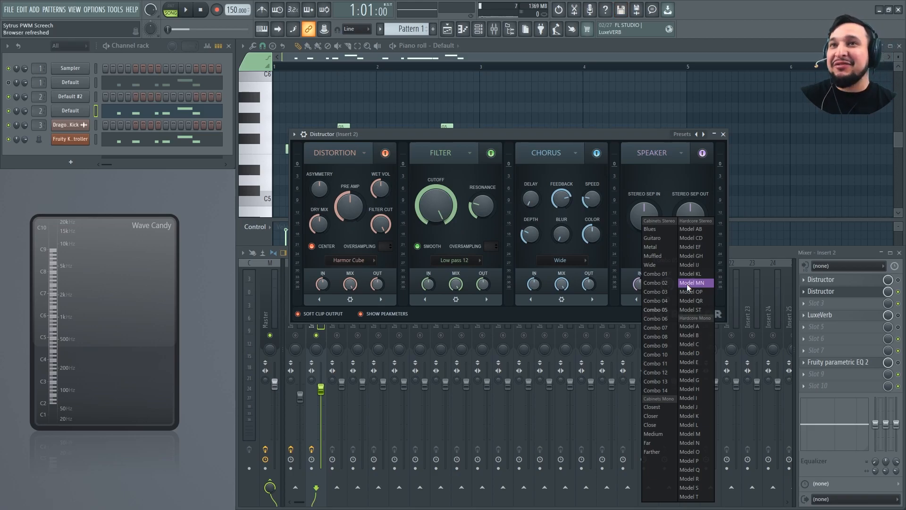
# Audition the Distructor presets Filtered Widener, Heavy Chorus and Muffled Sidizer against the song
pyautogui.click(682, 134)
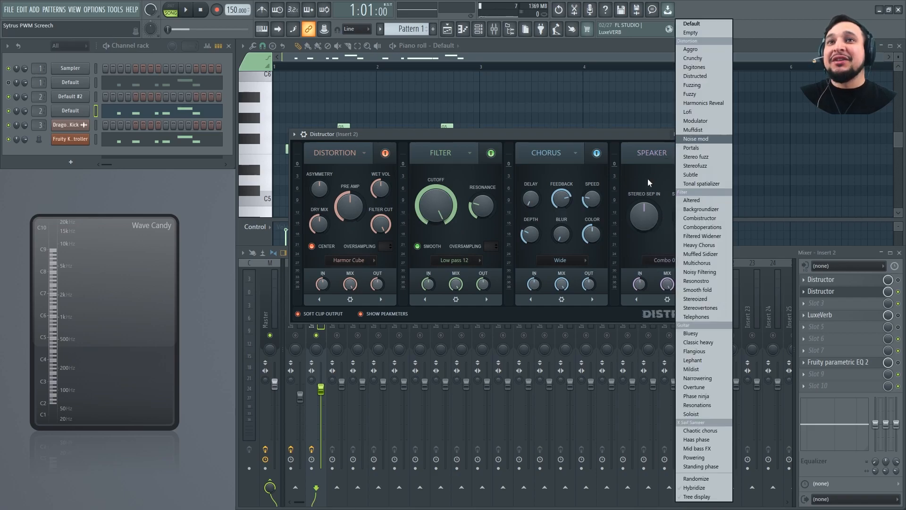
pyautogui.click(702, 236)
pyautogui.press('space')
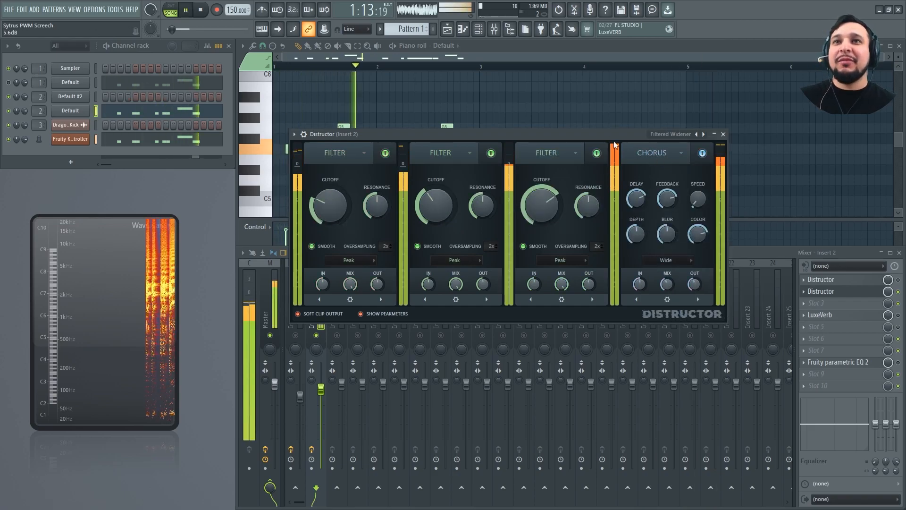
pyautogui.press('space')
pyautogui.click(704, 134)
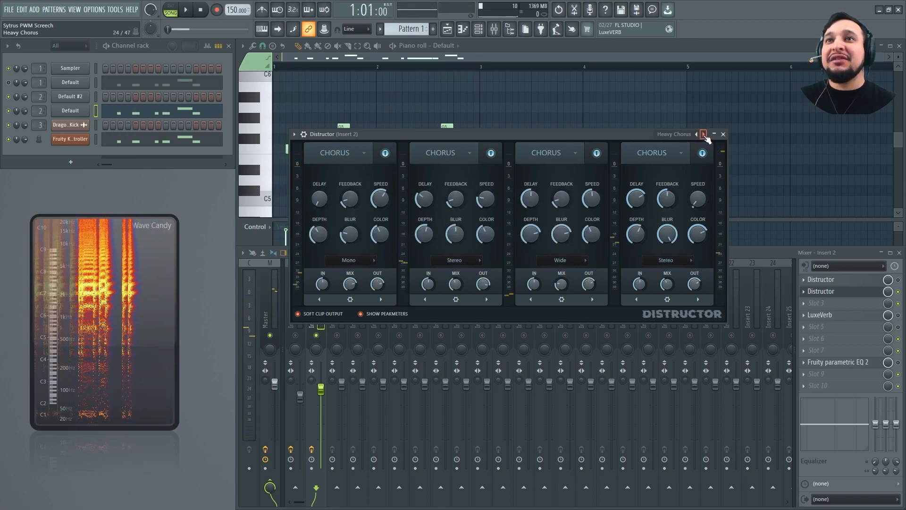
pyautogui.press('space')
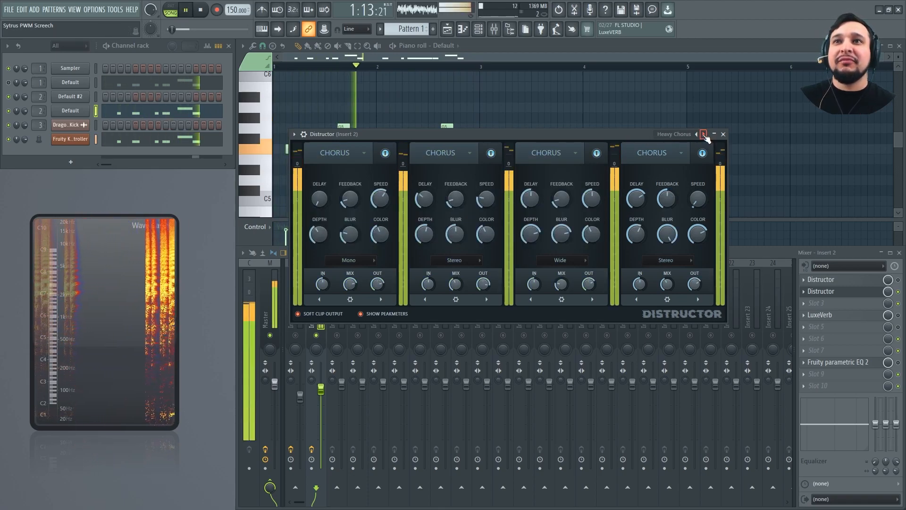
pyautogui.click(704, 135)
pyautogui.press('space')
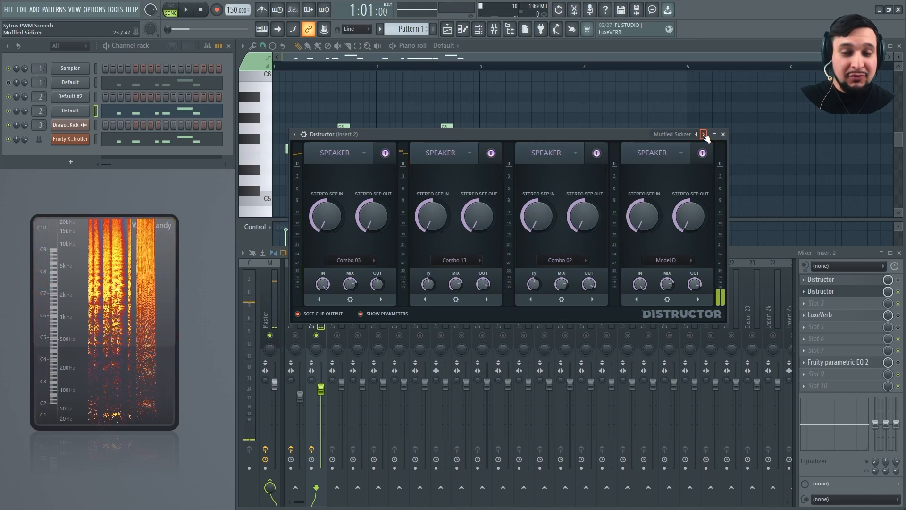
# Advance through the Distructor presets past Multichorus and Noisy Filtering during playback and load Smooth fold
pyautogui.click(704, 134)
pyautogui.press('space')
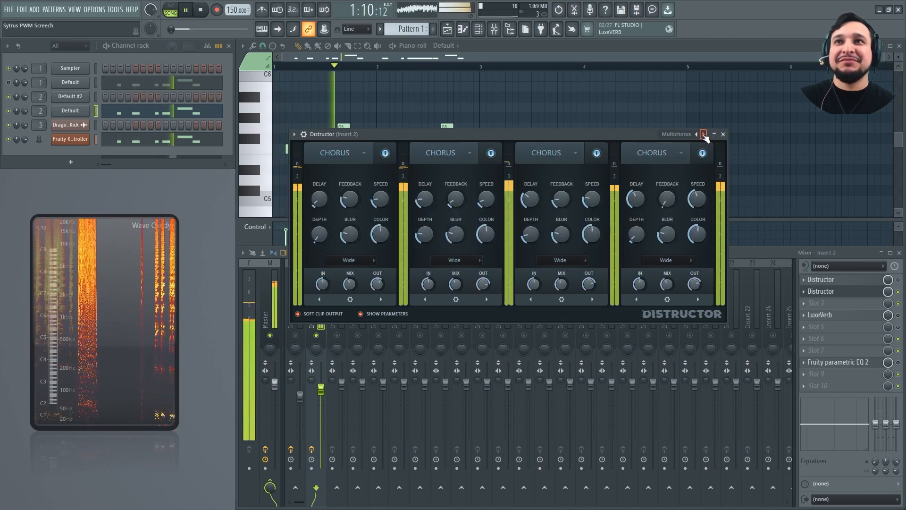
pyautogui.click(703, 134)
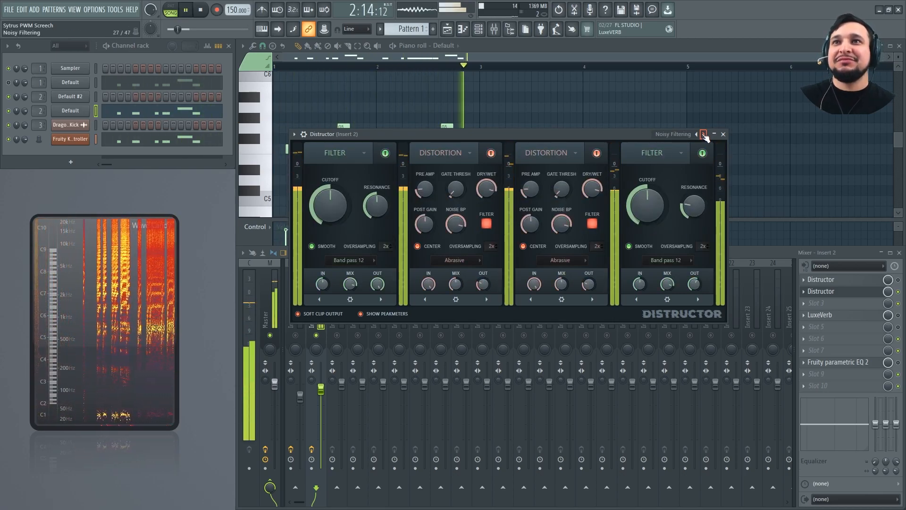
pyautogui.click(704, 134)
pyautogui.click(704, 134)
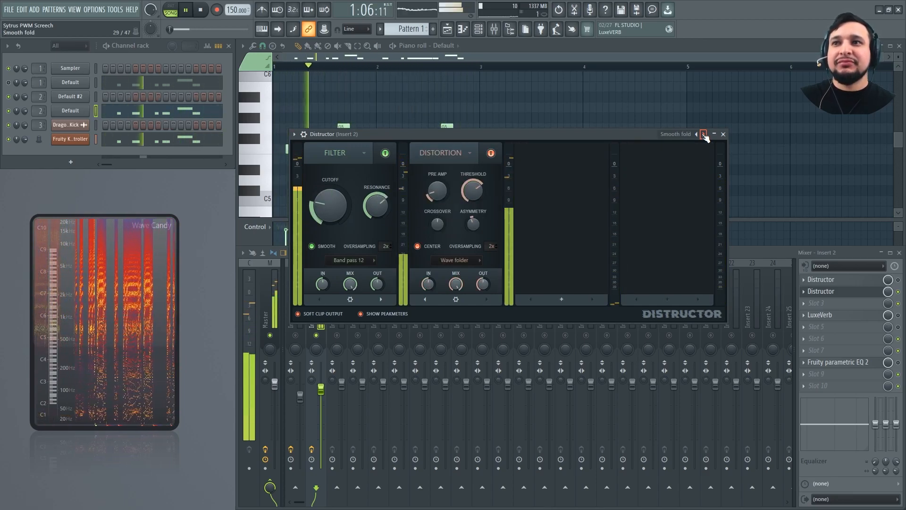
pyautogui.press('space')
# Set the second Distructor's mix level on Insert 2 to about 55% while listening to the song
pyautogui.click(898, 362)
pyautogui.press('space')
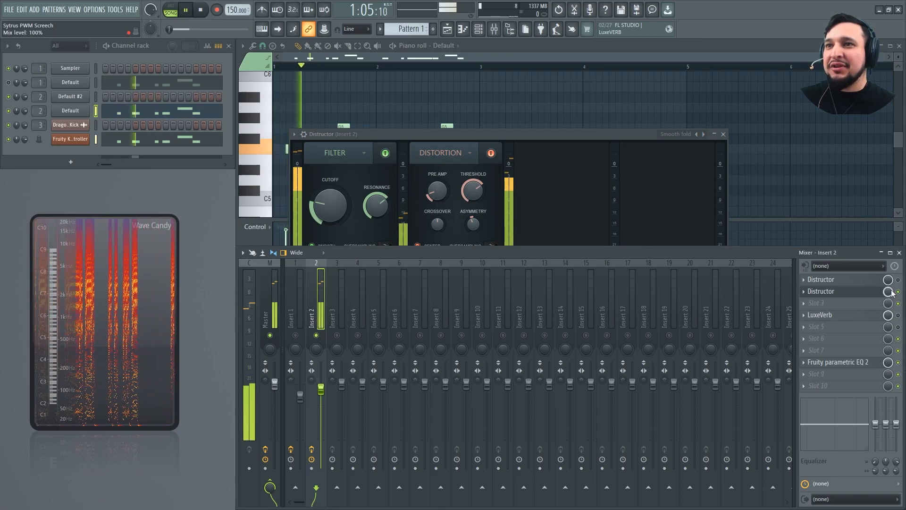
pyautogui.click(521, 135)
pyautogui.press('space')
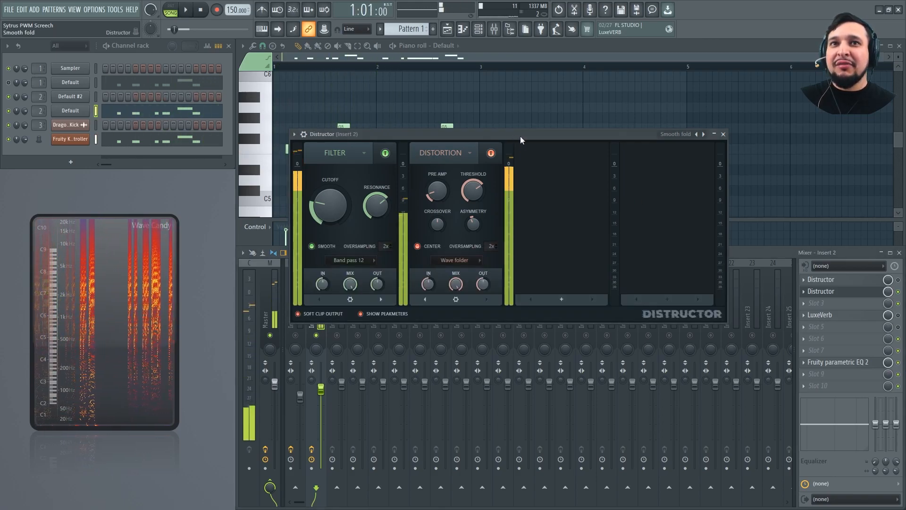
pyautogui.click(890, 290)
pyautogui.press('space')
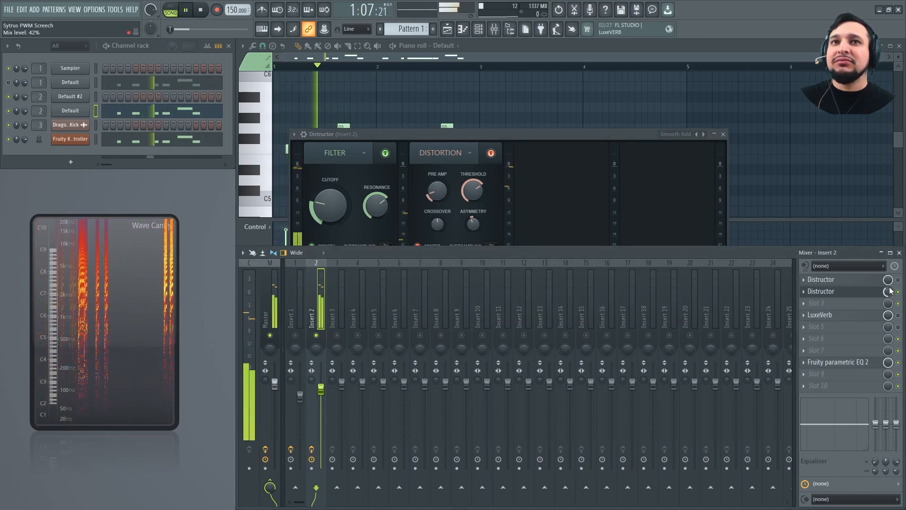
pyautogui.moveTo(891, 291); pyautogui.dragTo(891, 278)
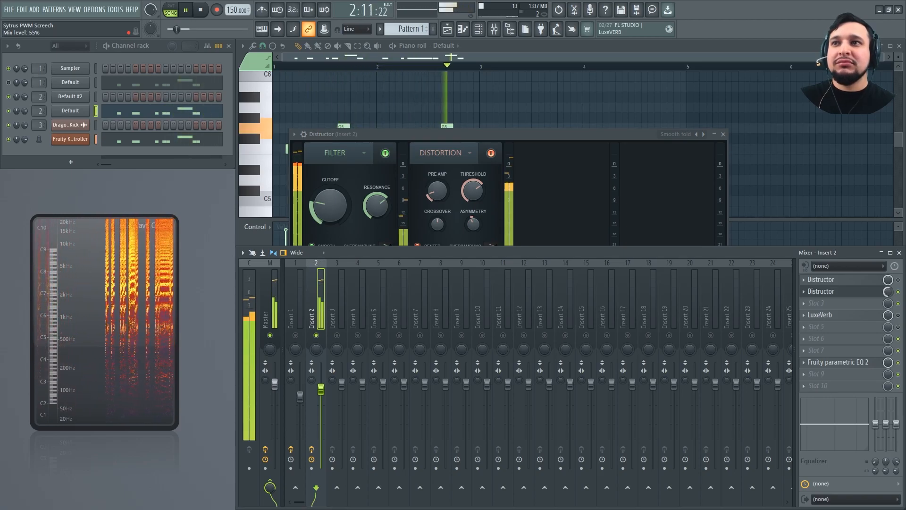
# Reduce the Distructor filter module's mix to about 66% and lower its cutoff and resonance during playback
pyautogui.click(494, 135)
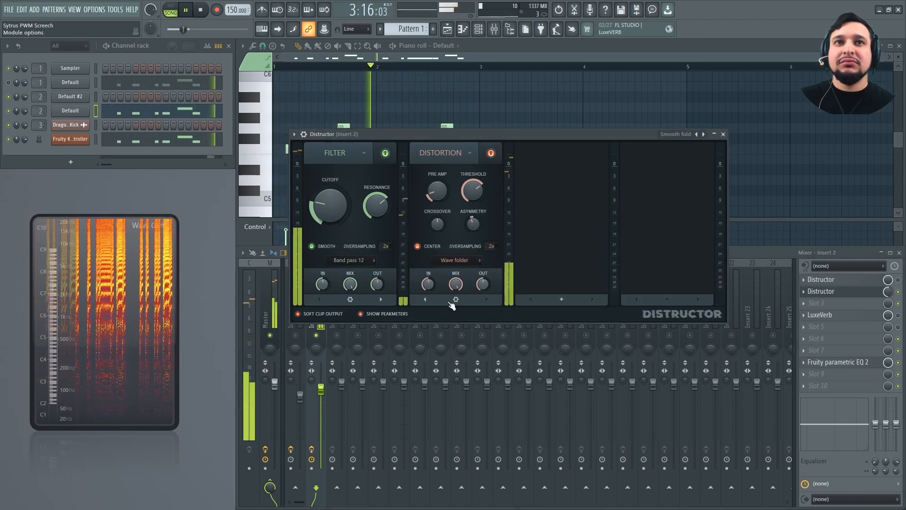
pyautogui.moveTo(350, 284); pyautogui.dragTo(350, 307)
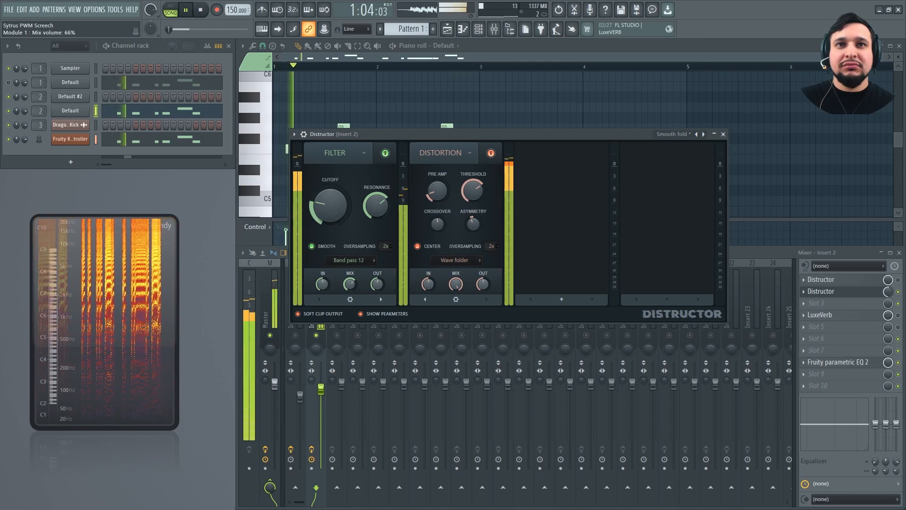
pyautogui.moveTo(330, 205); pyautogui.dragTo(330, 221)
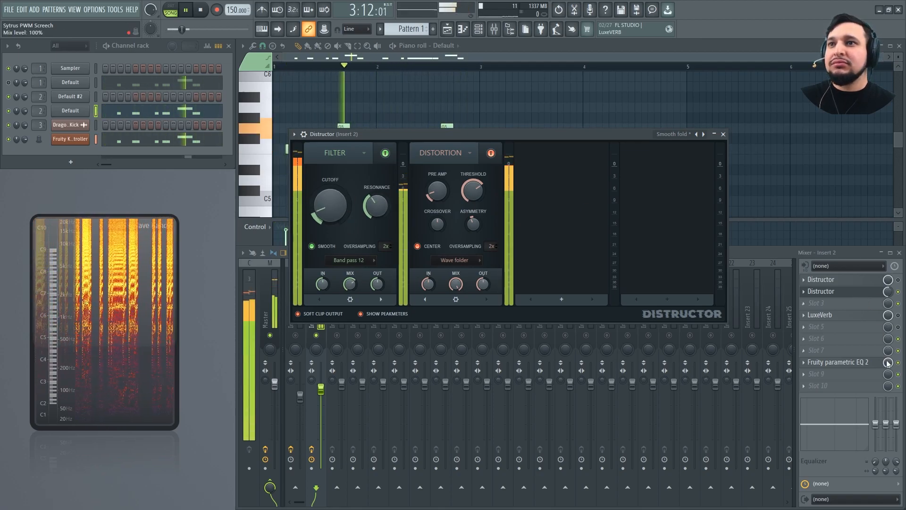
pyautogui.press('space')
# Examine the Fruity parametric EQ 2 curve on Insert 2 during playback and close it
pyautogui.click(838, 362)
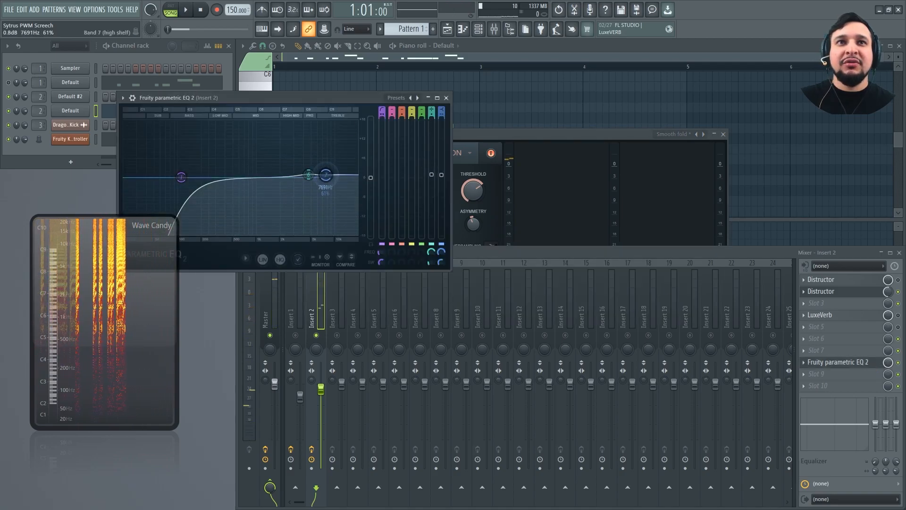
pyautogui.press('space')
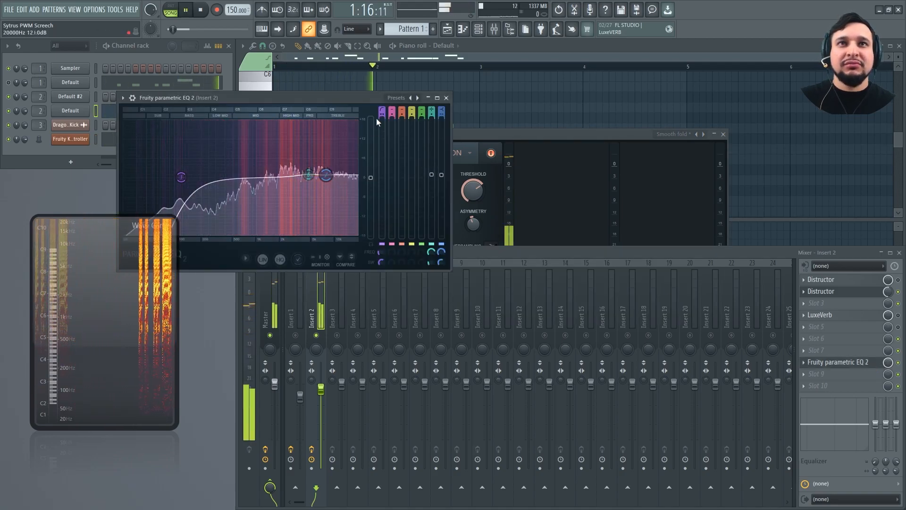
pyautogui.click(838, 362)
pyautogui.press('space')
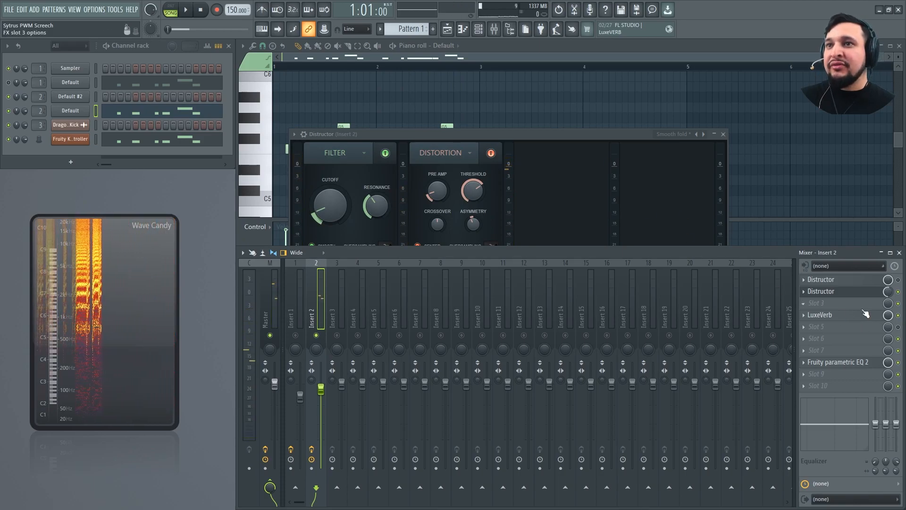
# Review the LuxeVerb reverb settings on Insert 2 and close the plugin
pyautogui.click(866, 314)
pyautogui.moveTo(600, 101); pyautogui.dragTo(420, 101)
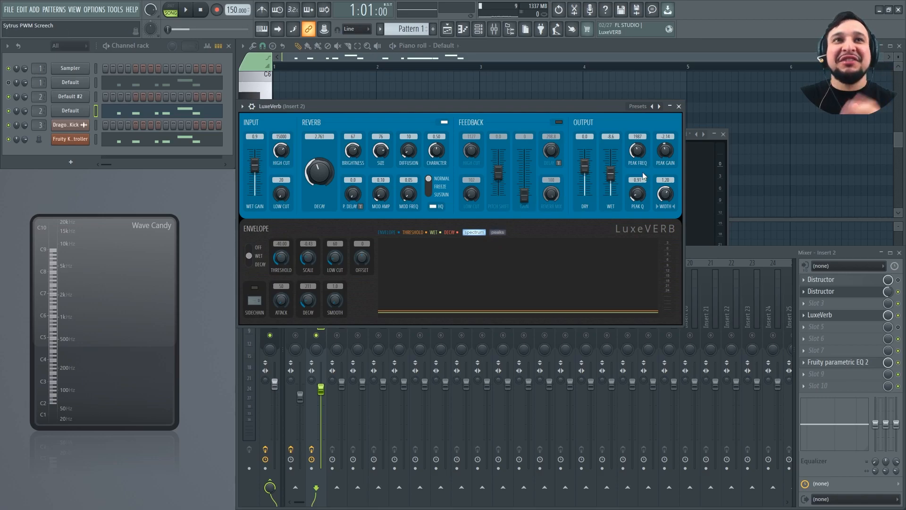
pyautogui.click(682, 107)
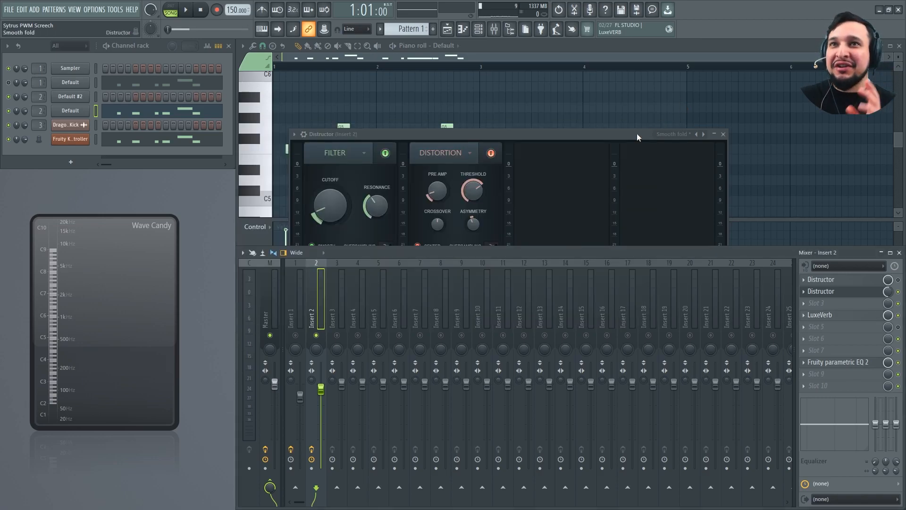
# Move the Distructor window aside, listen to the processed screech and close the plugin
pyautogui.moveTo(586, 137); pyautogui.dragTo(560, 124)
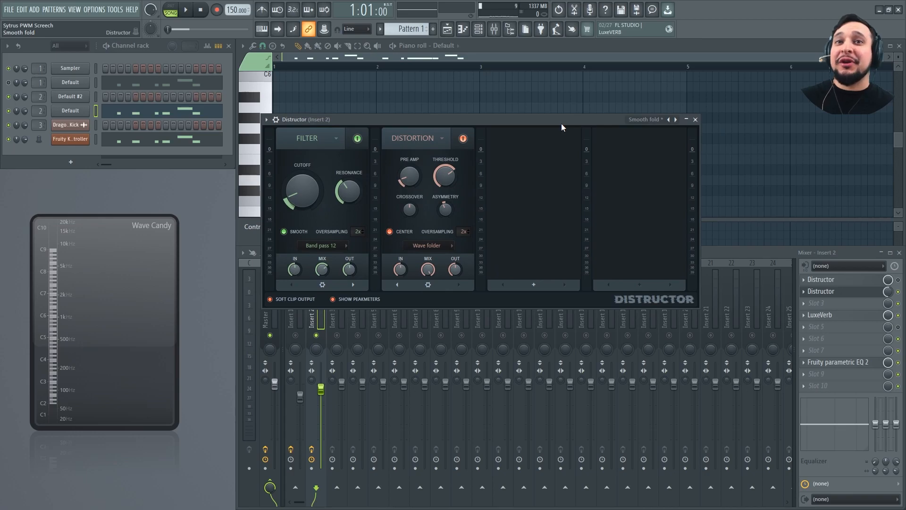
pyautogui.press('space')
pyautogui.press('space')
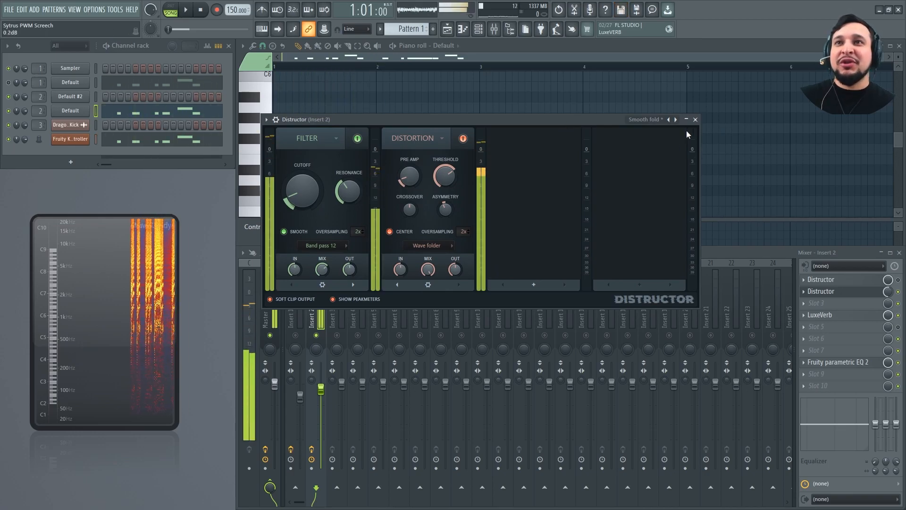
pyautogui.click(695, 119)
# Show the playlist and play the arrangement from bar 5, where the Pattern 2 clips begin
pyautogui.click(344, 330)
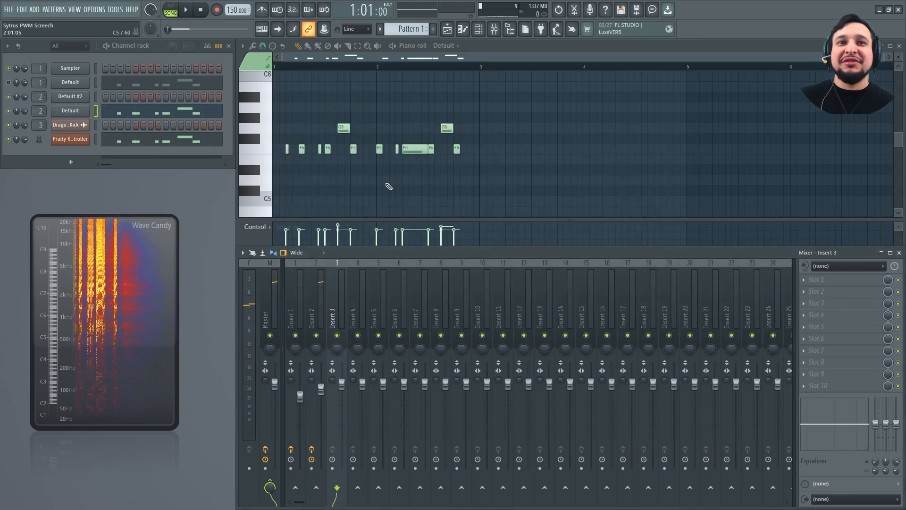
pyautogui.press('F5')
pyautogui.click(518, 67)
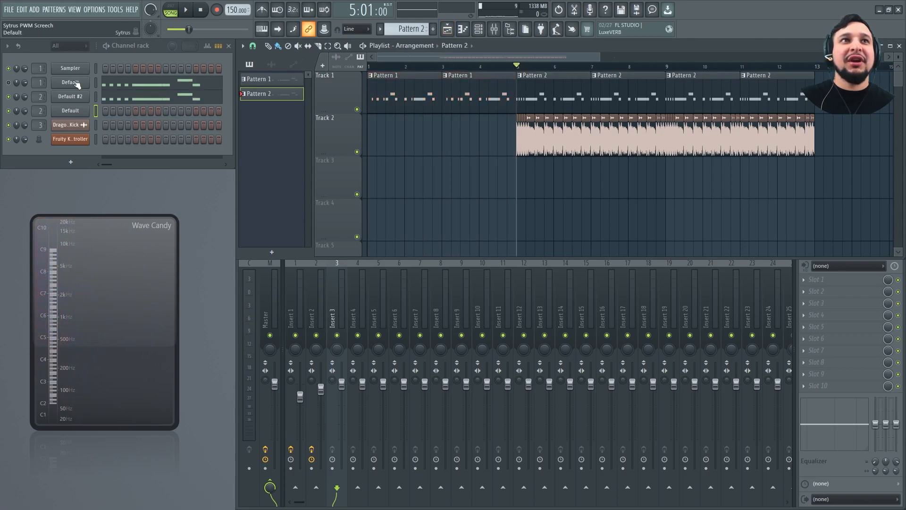
pyautogui.press('space')
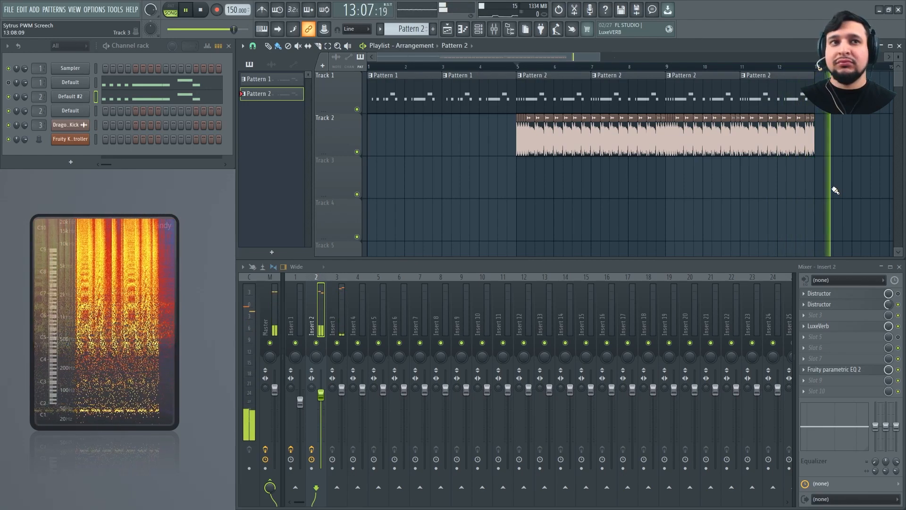
# With Insert 2's second Distructor bypassed, move LuxeVerb down one slot and copy Insert 1's first Distructor ahead of it
pyautogui.press('space')
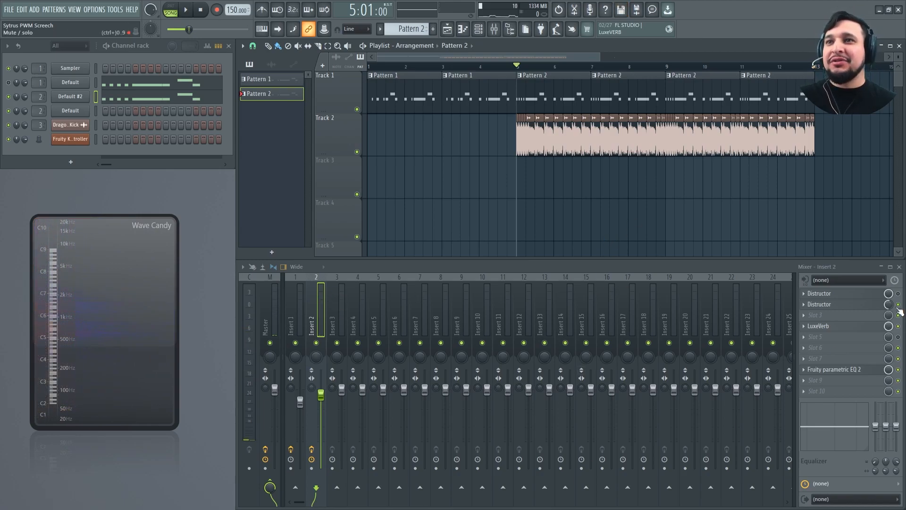
pyautogui.moveTo(878, 325); pyautogui.dragTo(874, 340)
pyautogui.press('Left')
pyautogui.click(804, 294)
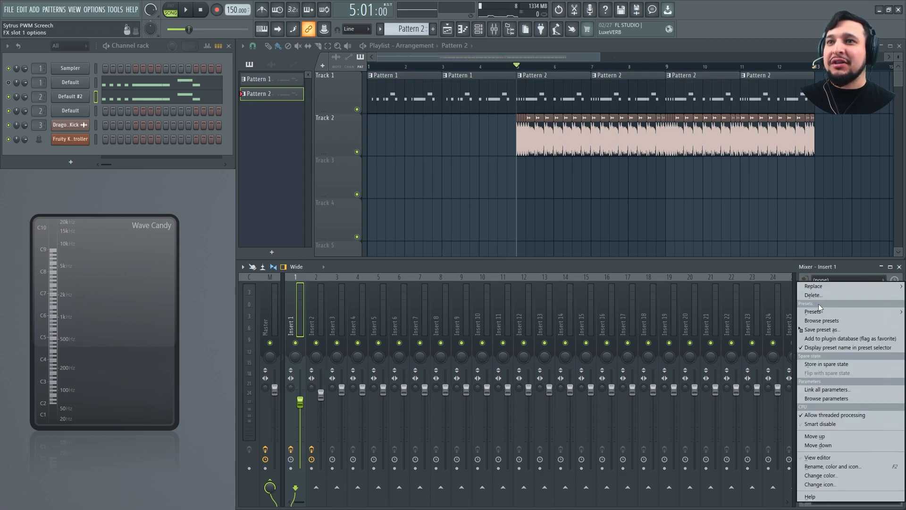
pyautogui.moveTo(834, 328); pyautogui.dragTo(319, 314)
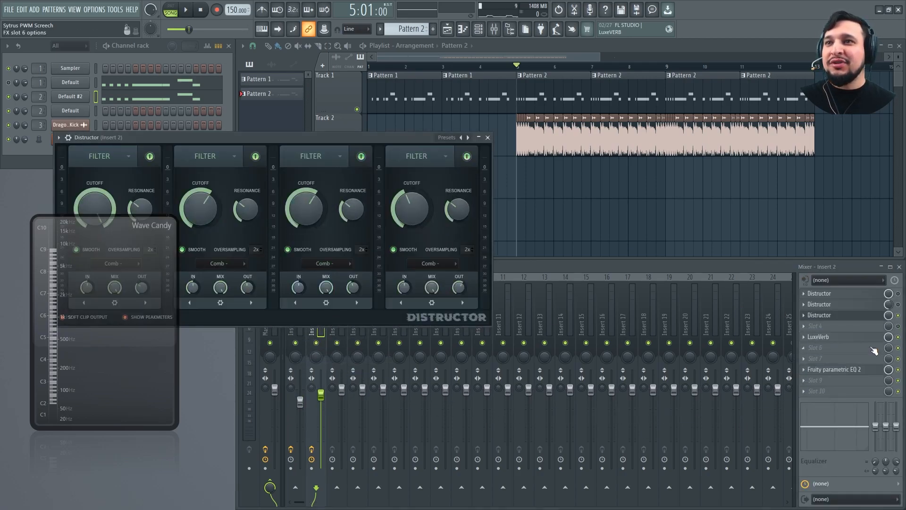
pyautogui.moveTo(187, 135); pyautogui.dragTo(465, 139)
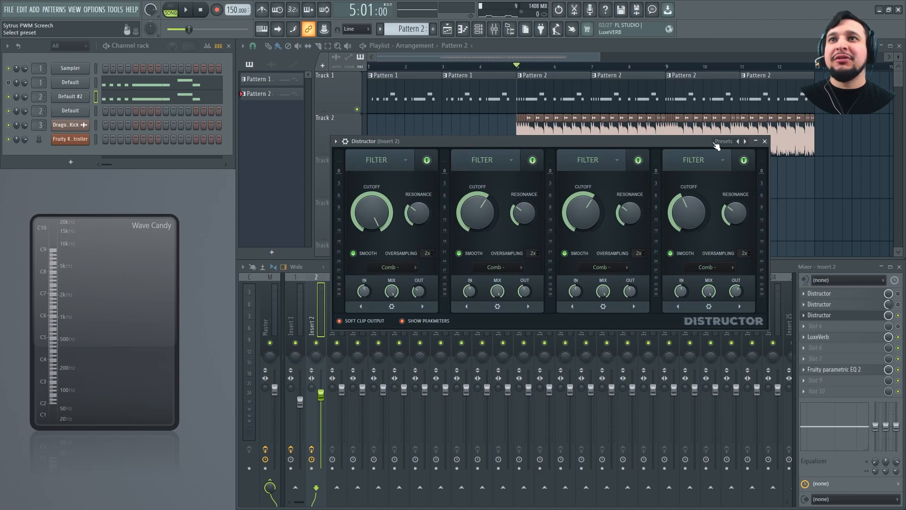
# Solo Insert 2 and audition the screech through the newly copied Distructor with its four comb filters
pyautogui.click(712, 142)
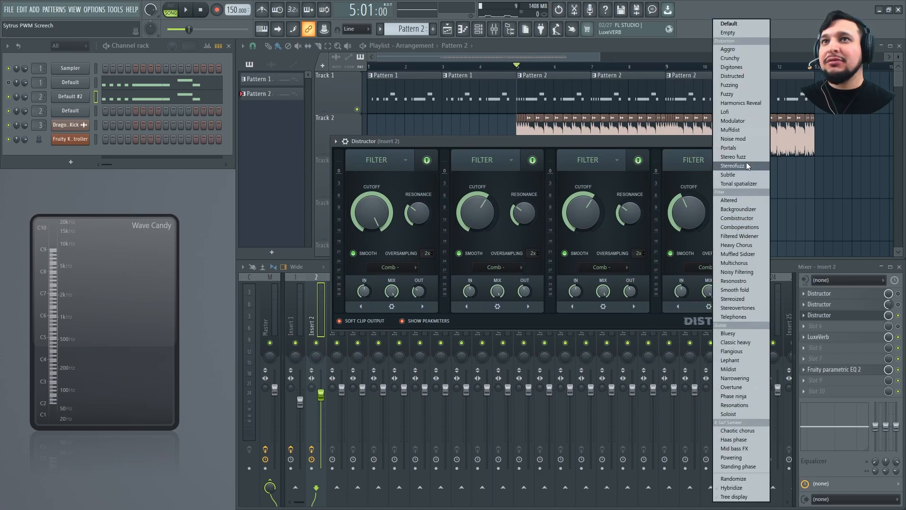
pyautogui.click(529, 138)
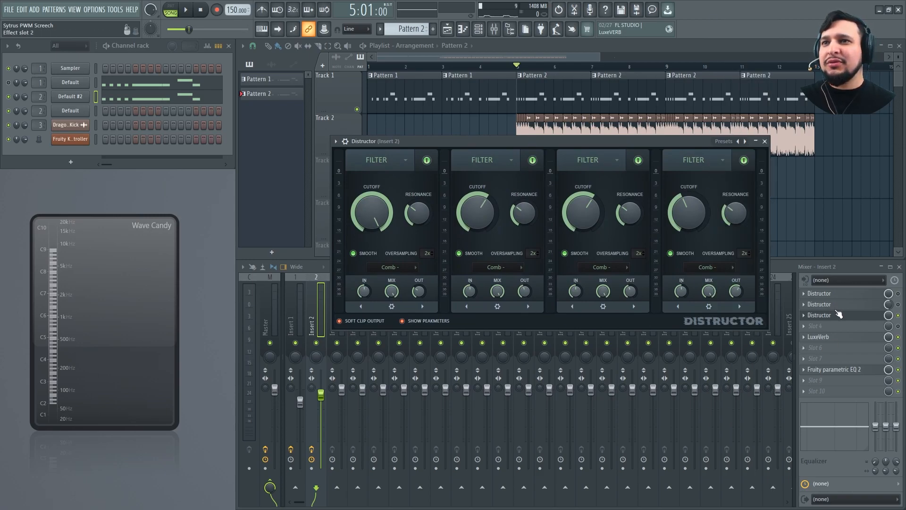
pyautogui.press('space')
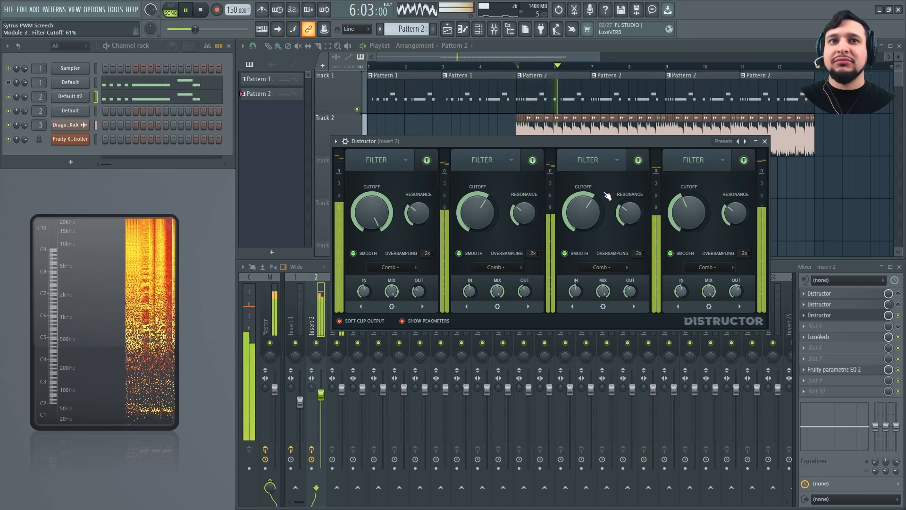
pyautogui.press('space')
pyautogui.rightClick(317, 343)
pyautogui.press('space')
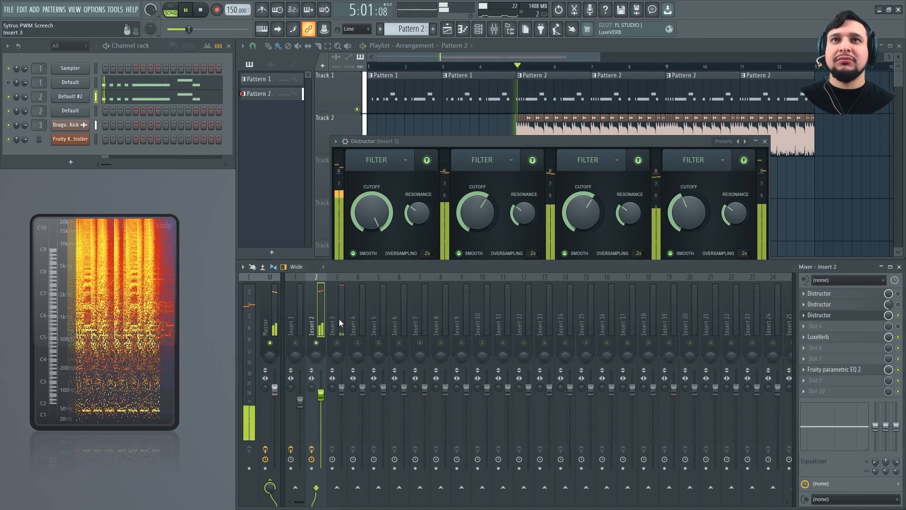
pyautogui.click(581, 147)
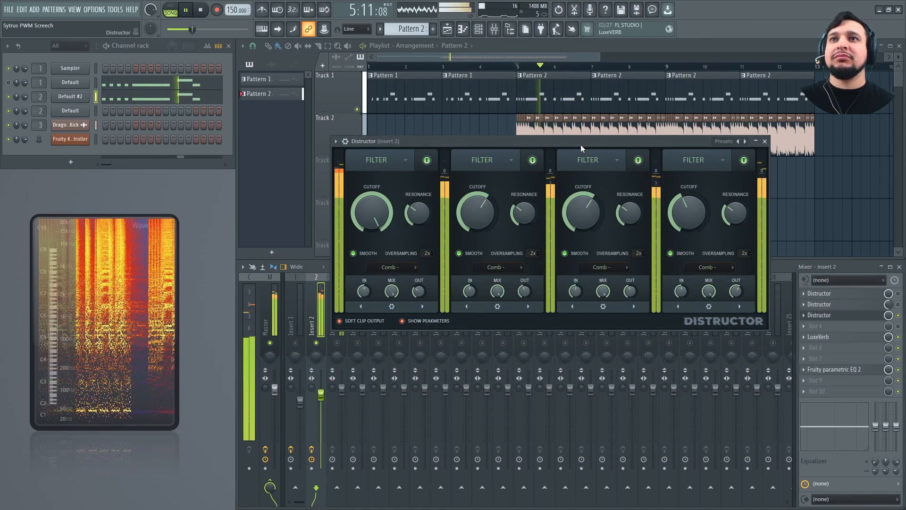
pyautogui.press('space')
# Try the Comboperations preset in the copied Distructor during playback, return to Combistructor and undo the plugin copy
pyautogui.click(724, 142)
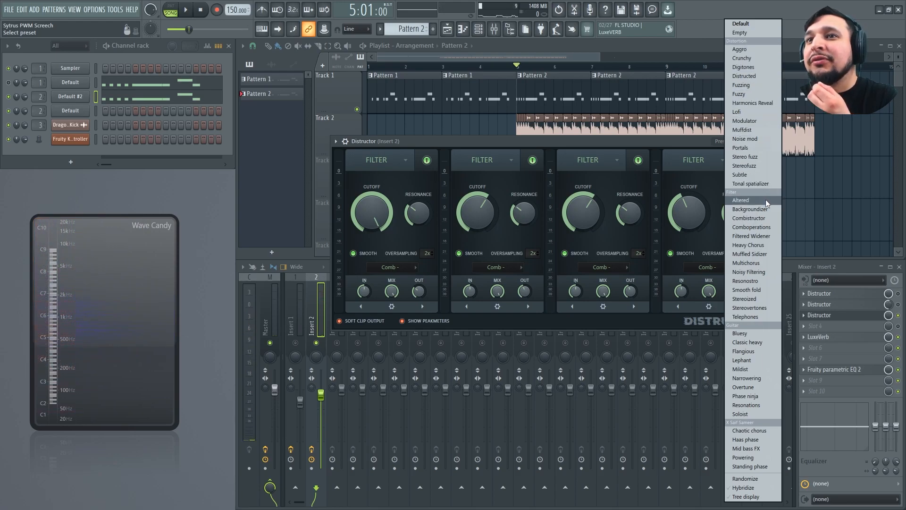
pyautogui.click(757, 227)
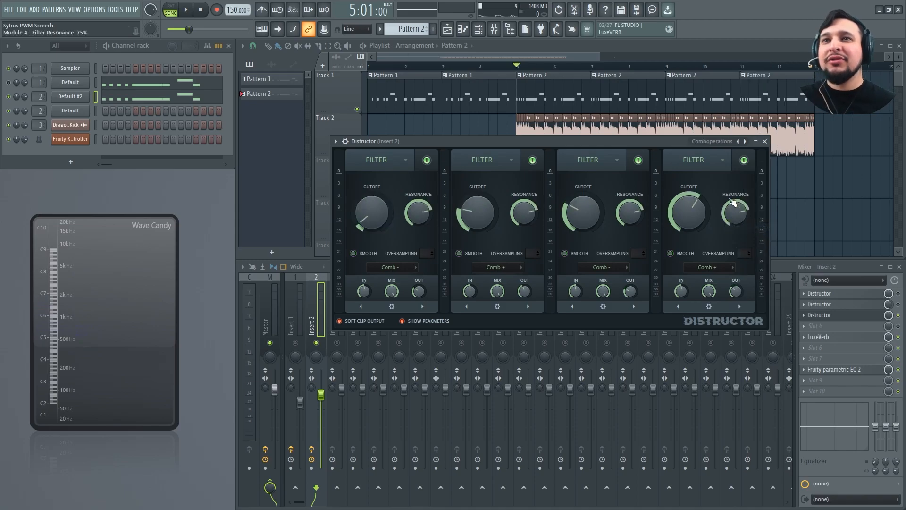
pyautogui.press('space')
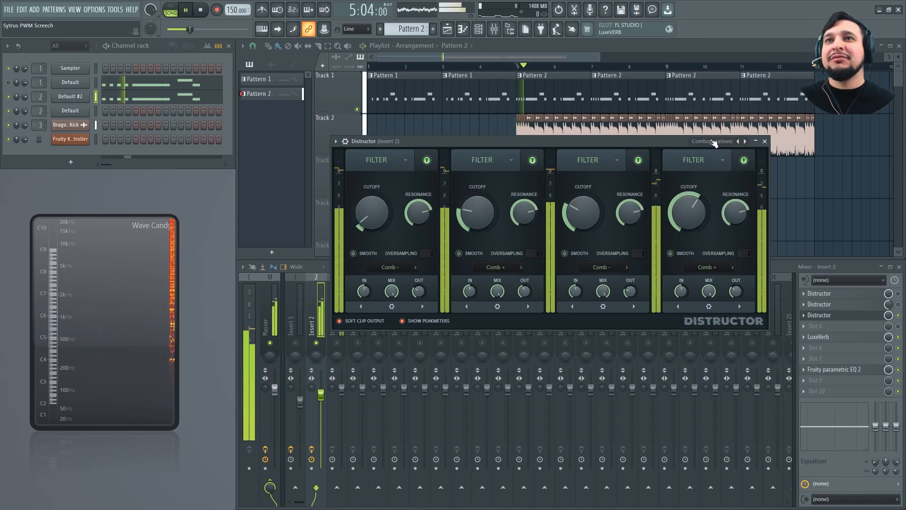
pyautogui.click(739, 142)
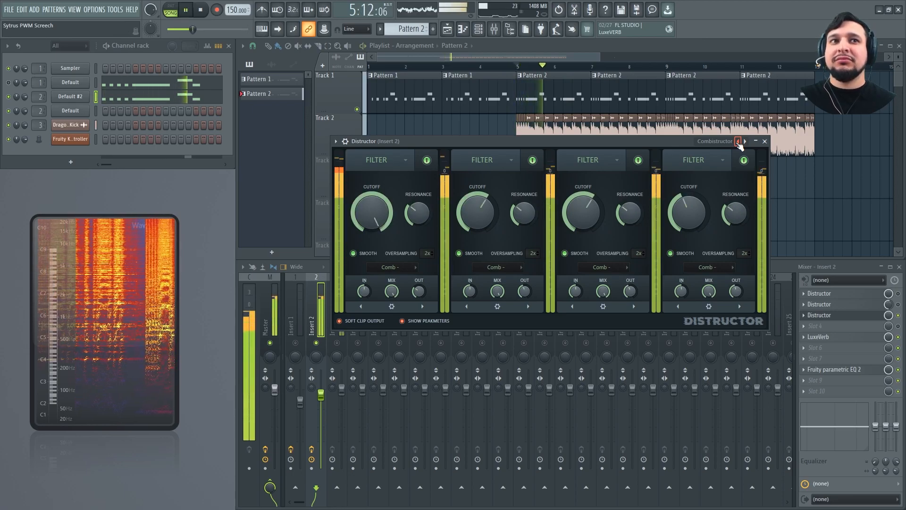
pyautogui.press('space')
pyautogui.hotkey('ctrl', 'z')
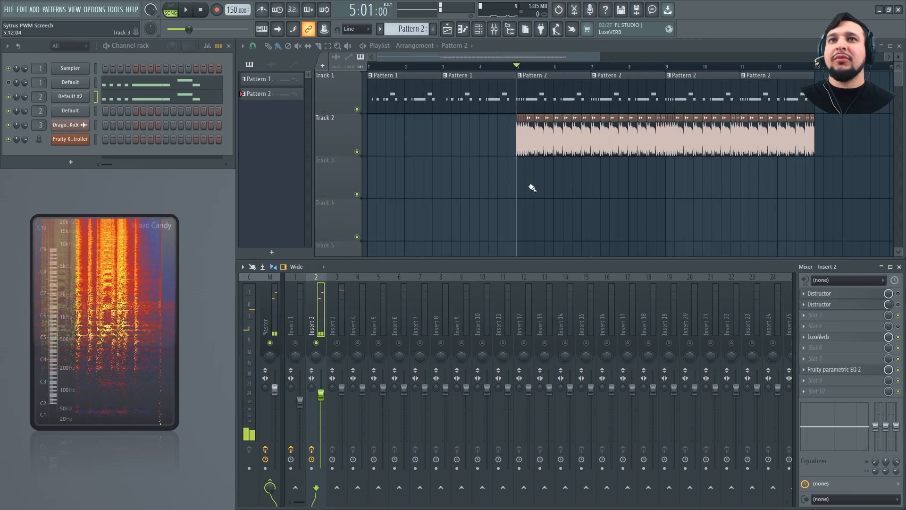
# Copy Insert 1's first Distructor onto Insert 2 slot 3 again and audition it briefly
pyautogui.click(299, 312)
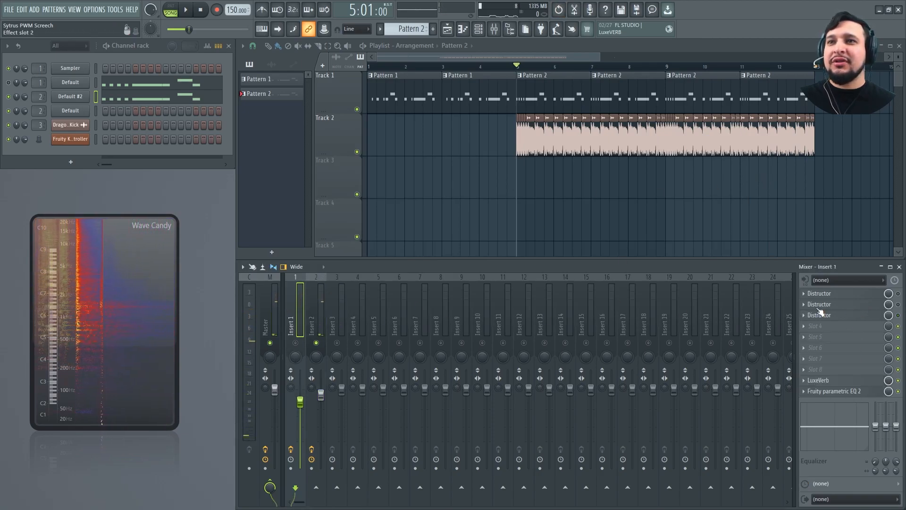
pyautogui.click(804, 296)
pyautogui.moveTo(843, 329); pyautogui.dragTo(321, 291)
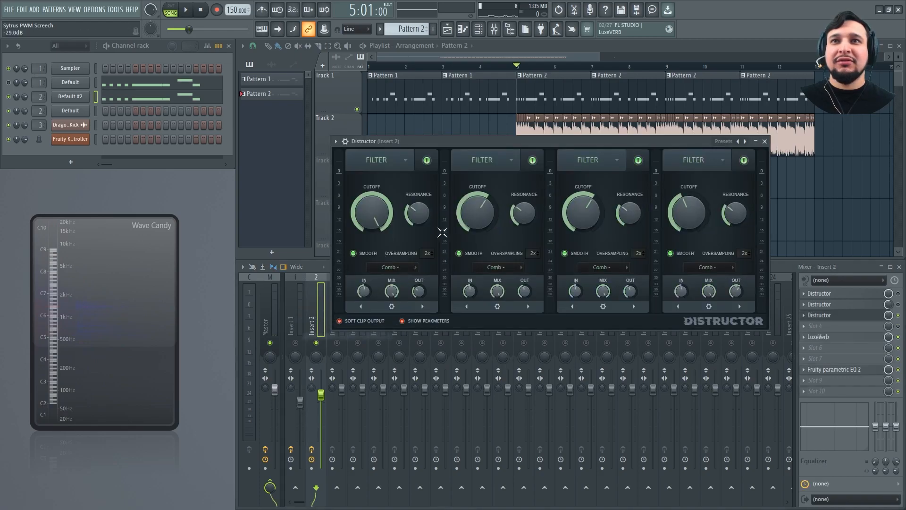
pyautogui.press('space')
pyautogui.press('space')
# Load the Combistructor preset in the slot 3 Distructor after passing through Backgroundizer
pyautogui.click(724, 141)
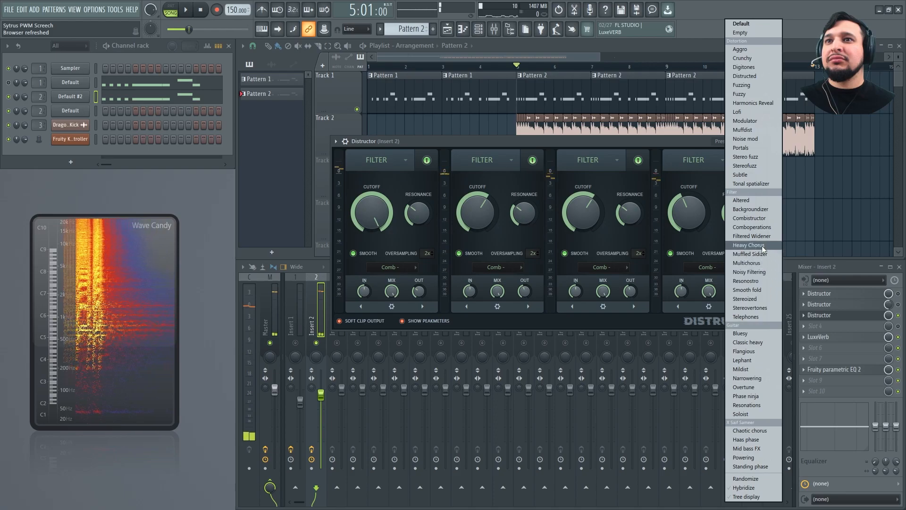
pyautogui.click(760, 210)
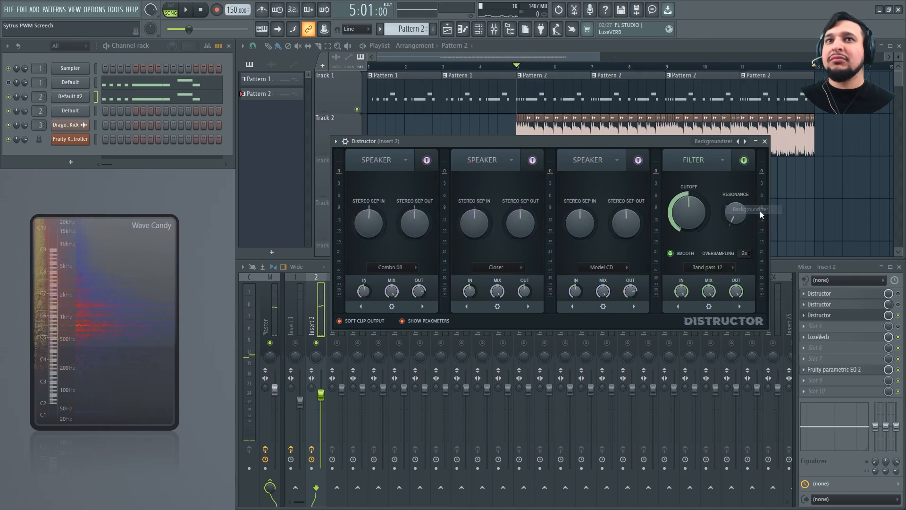
pyautogui.click(746, 141)
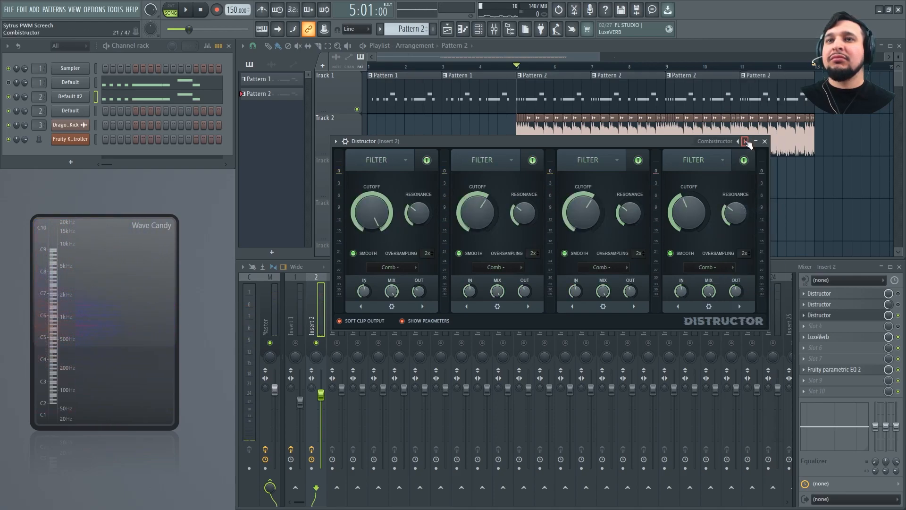
pyautogui.press('space')
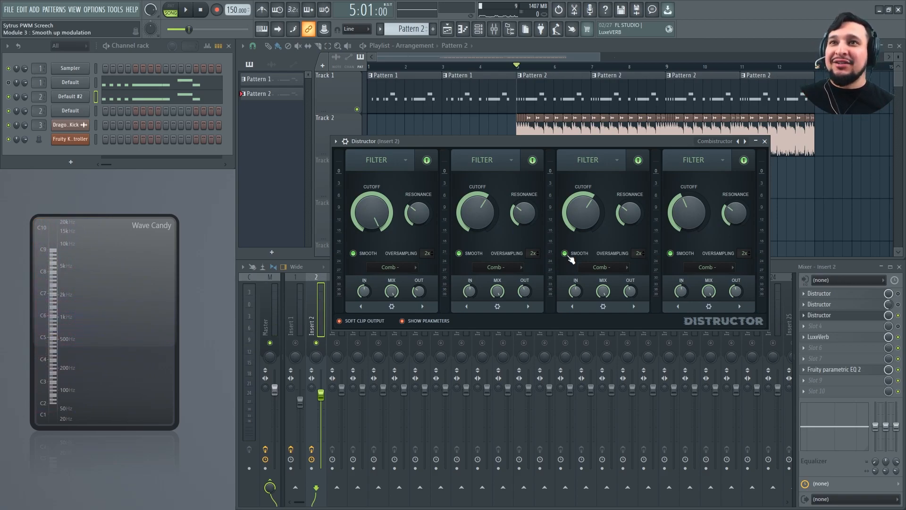
# Examine the module types offered in Distructor's first module and close the plugin window
pyautogui.click(722, 145)
pyautogui.click(366, 152)
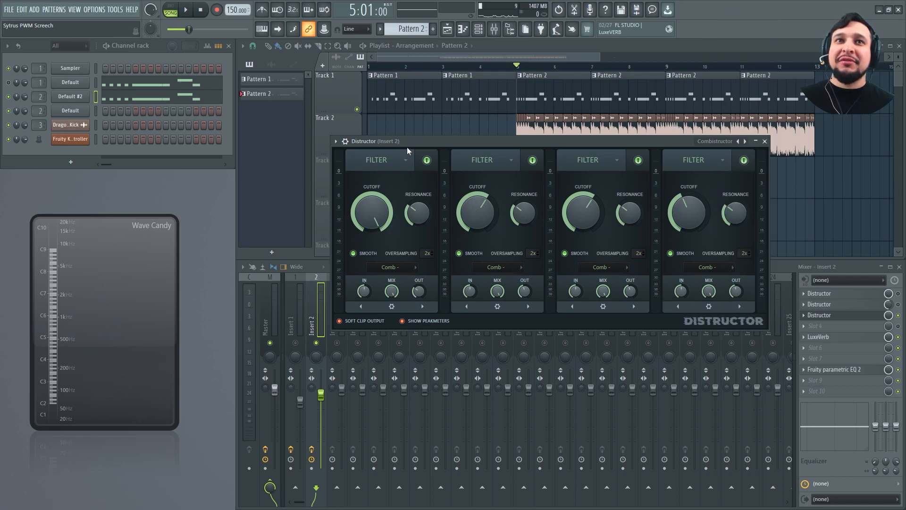
pyautogui.click(400, 159)
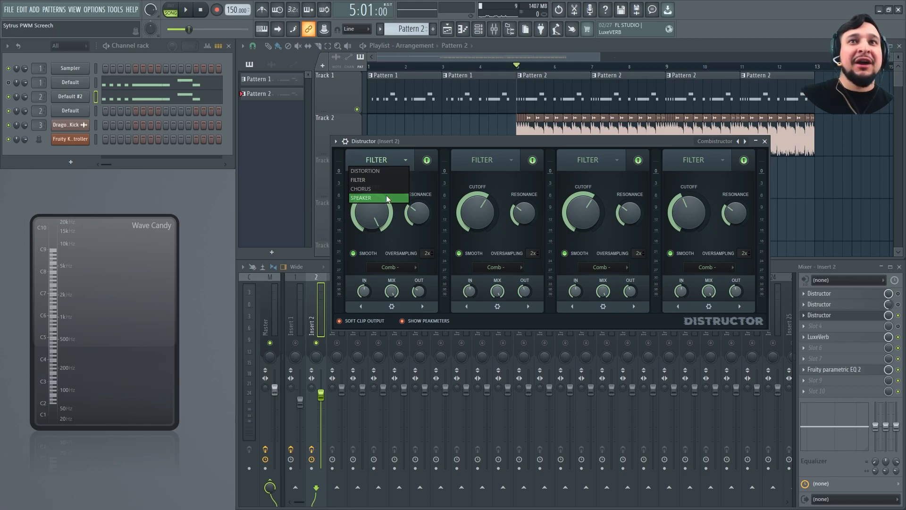
pyautogui.click(518, 183)
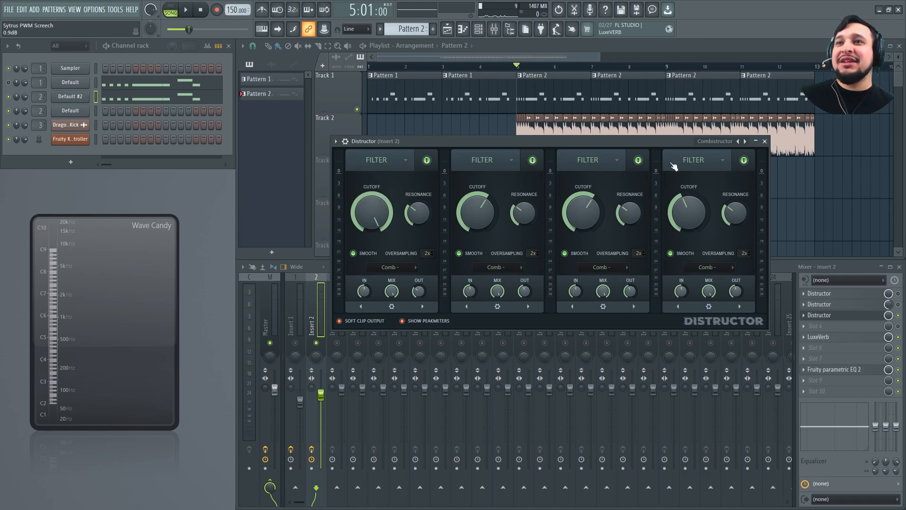
pyautogui.click(757, 141)
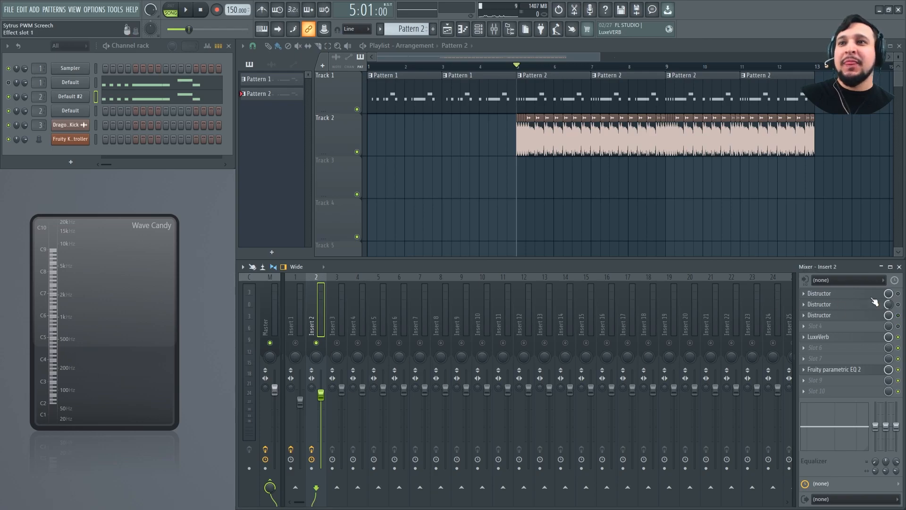
# Audition the screech with only the first Distructor on Insert 2 active, then bypass it
pyautogui.click(877, 302)
pyautogui.press('space')
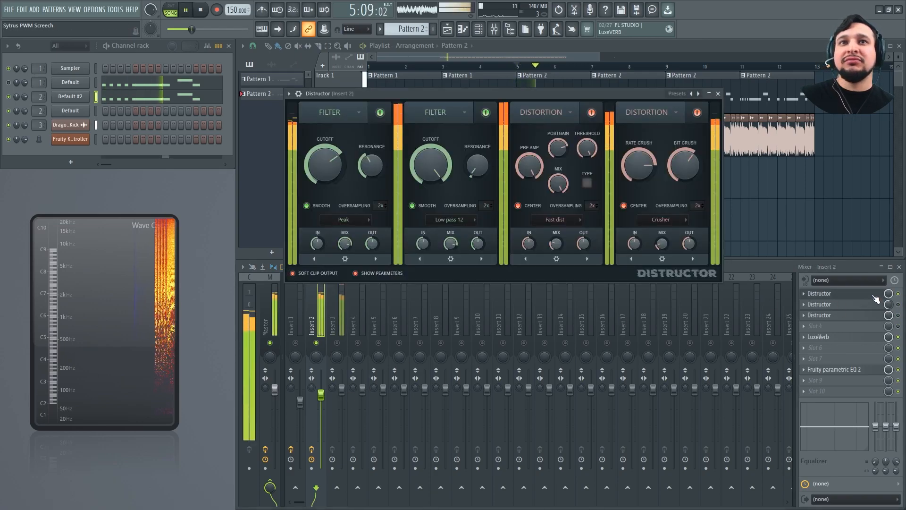
pyautogui.click(898, 294)
# Audition the screech with only Insert 2's second Distructor active and close both Distructor windows
pyautogui.click(899, 305)
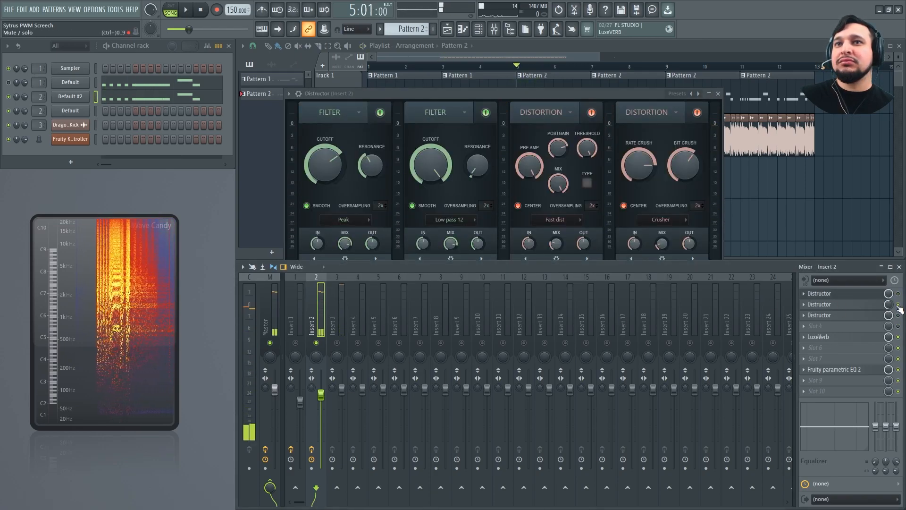
pyautogui.press('space')
pyautogui.click(877, 312)
pyautogui.press('space')
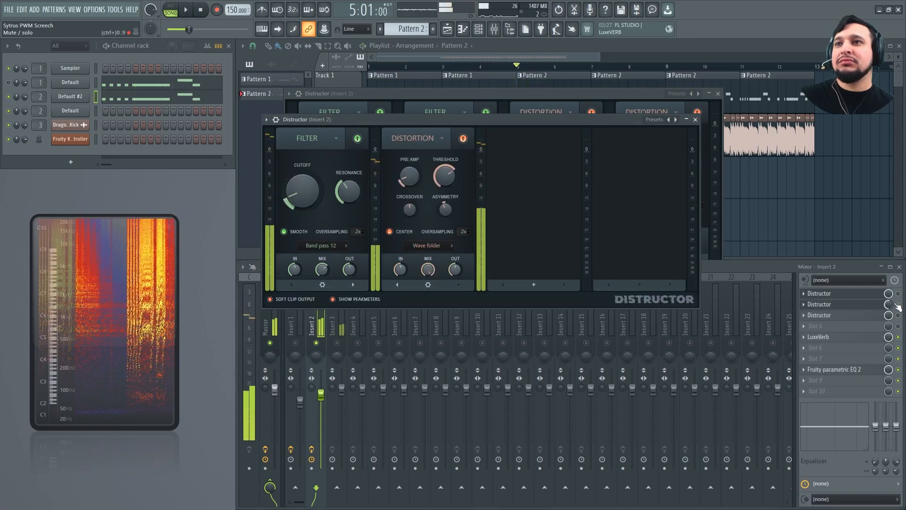
pyautogui.click(696, 119)
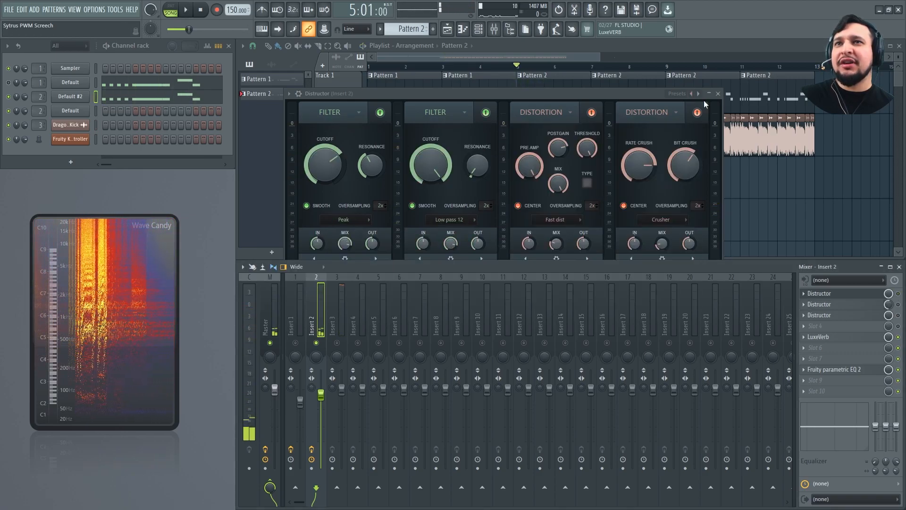
pyautogui.click(719, 94)
# Solo Insert 1, open its second Distructor and play the arrangement from bar 1
pyautogui.press('Home')
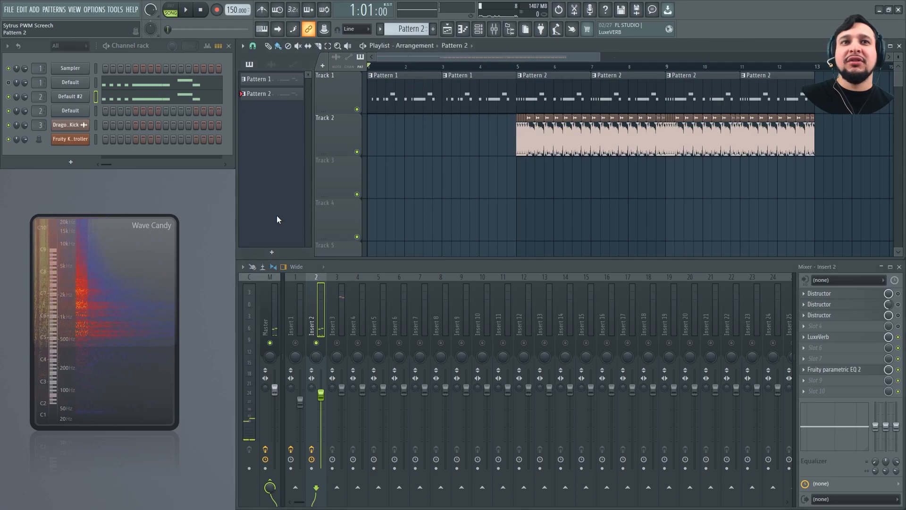
pyautogui.click(302, 346)
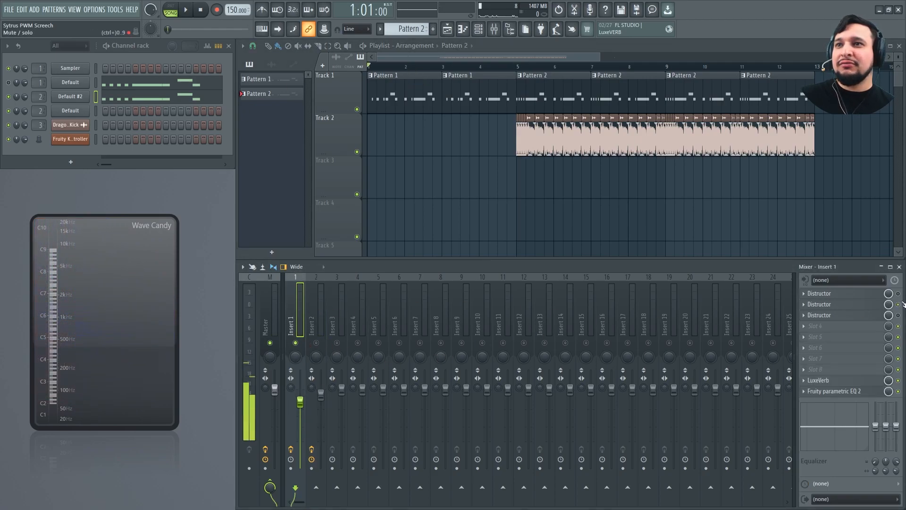
pyautogui.click(867, 304)
pyautogui.press('space')
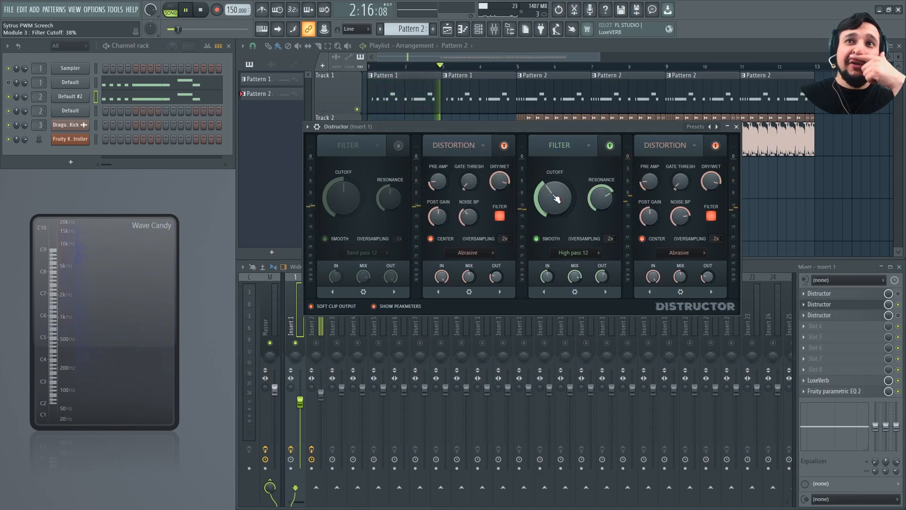
pyautogui.press('space')
# Place the Fruity Keyboard Controller beside Distructor and link Module 2's Noise bp to its Note output with the 2x smaller increment formula
pyautogui.click(73, 142)
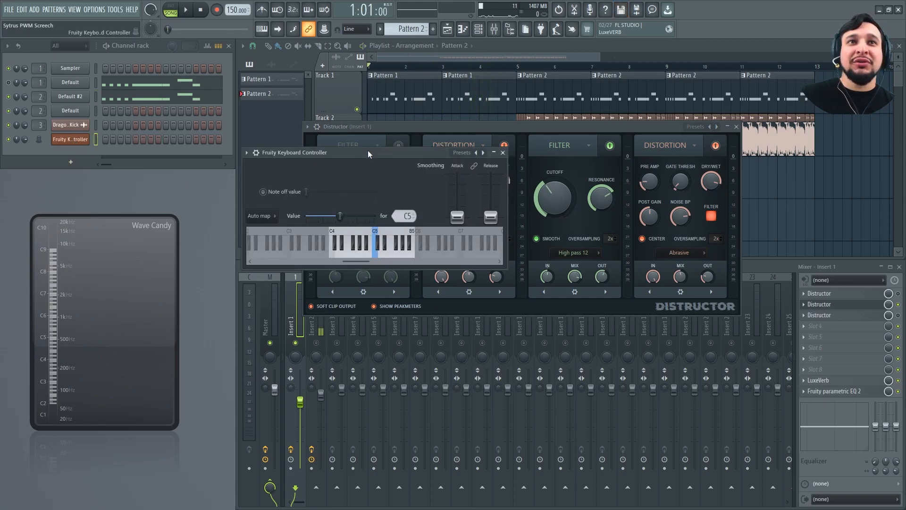
pyautogui.moveTo(347, 155); pyautogui.dragTo(140, 129)
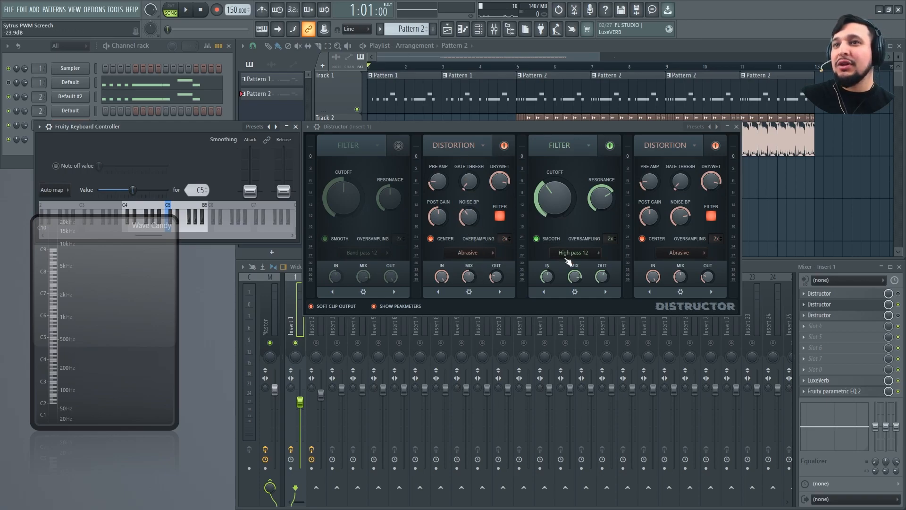
pyautogui.rightClick(474, 213)
pyautogui.click(497, 307)
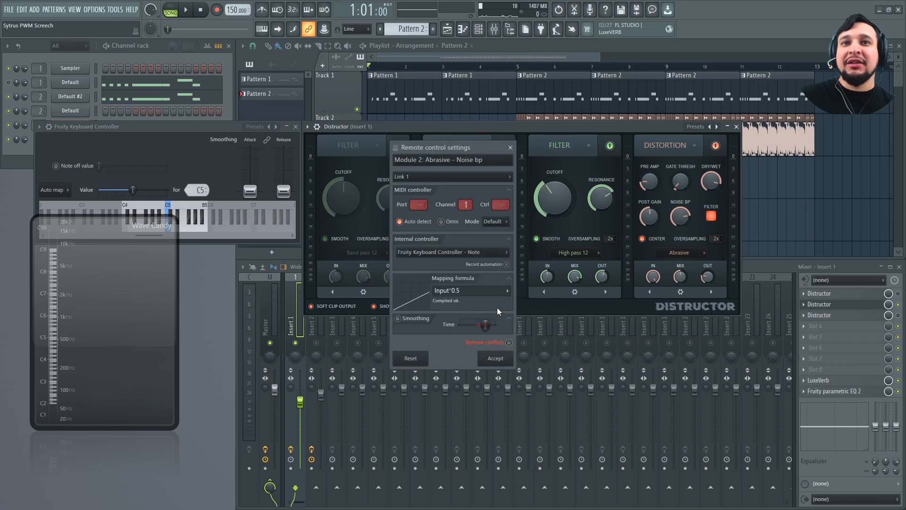
pyautogui.click(462, 253)
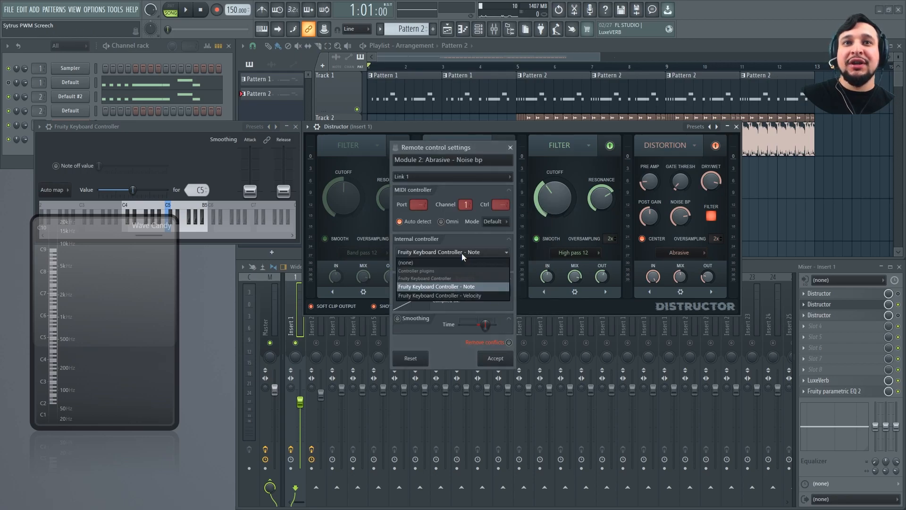
pyautogui.click(471, 287)
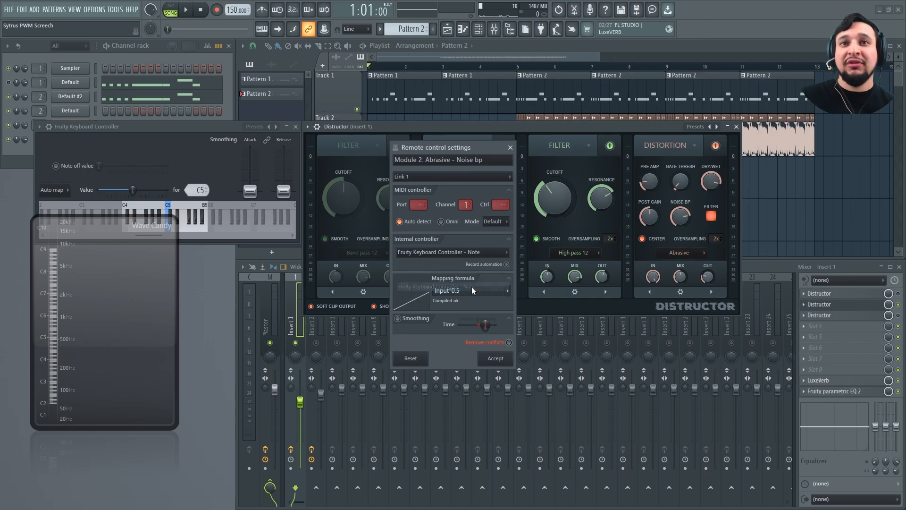
pyautogui.click(508, 294)
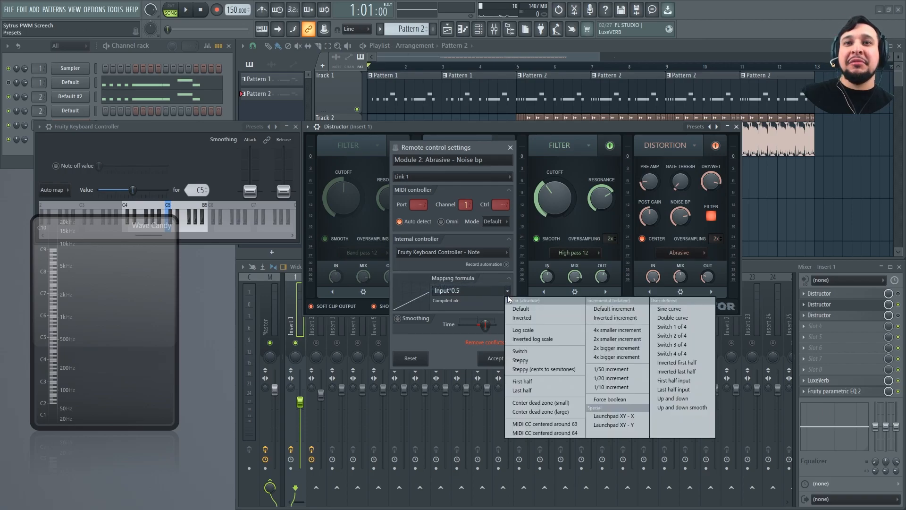
pyautogui.click(621, 340)
pyautogui.click(512, 357)
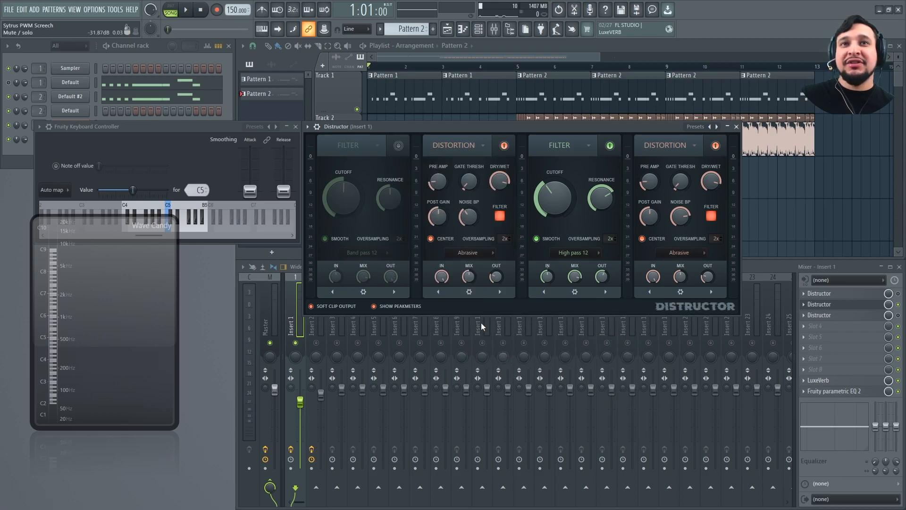
# Review Module 3's Filter Cutoff link to the keyboard controller's Note, picking the 2x smaller increment mapping formula
pyautogui.rightClick(566, 189)
pyautogui.click(592, 281)
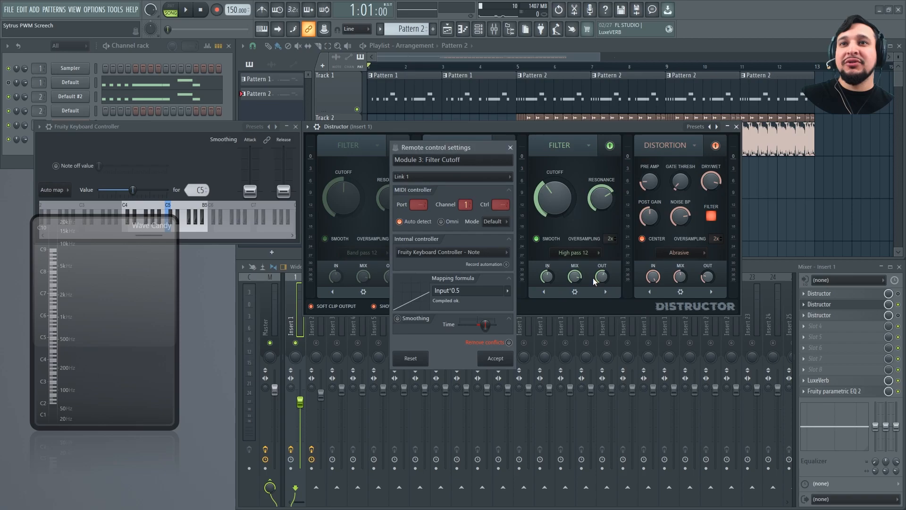
pyautogui.click(509, 293)
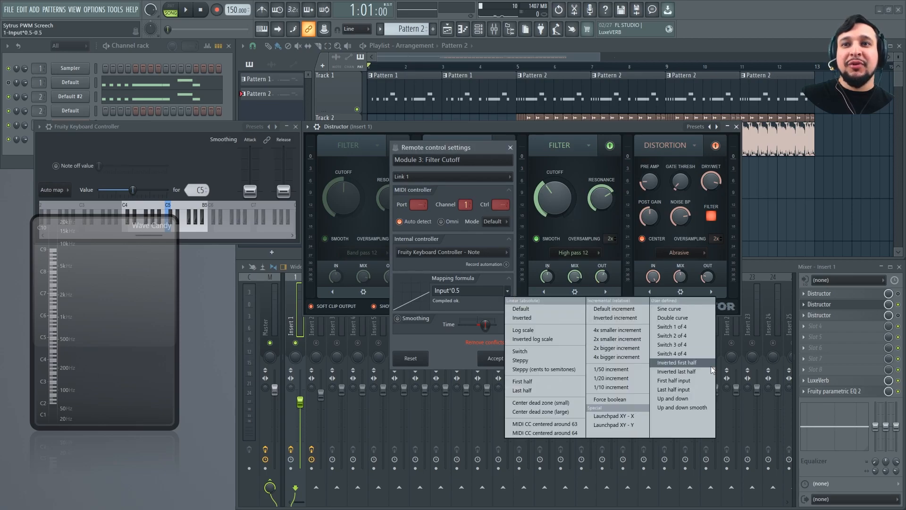
pyautogui.click(628, 339)
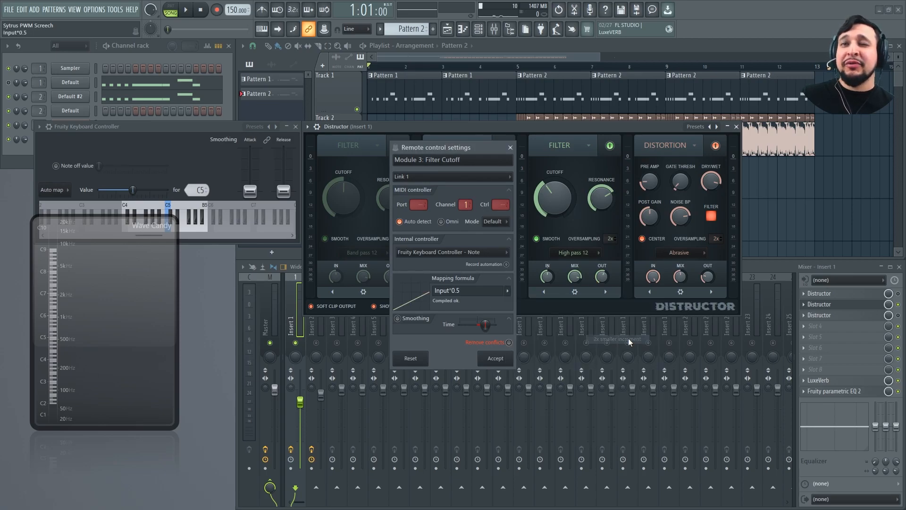
pyautogui.click(510, 148)
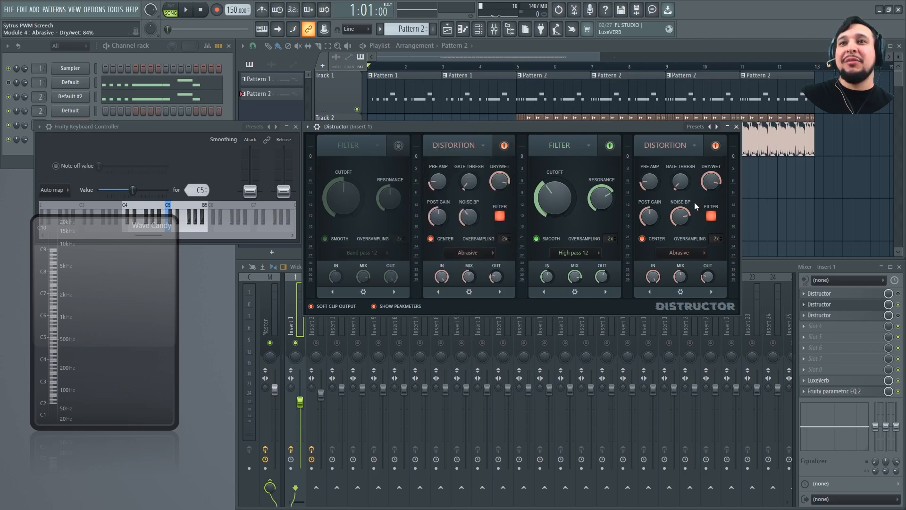
# Check the controller link and mapping formula of Module 4's Noise bp, then close its remote control settings
pyautogui.rightClick(684, 218)
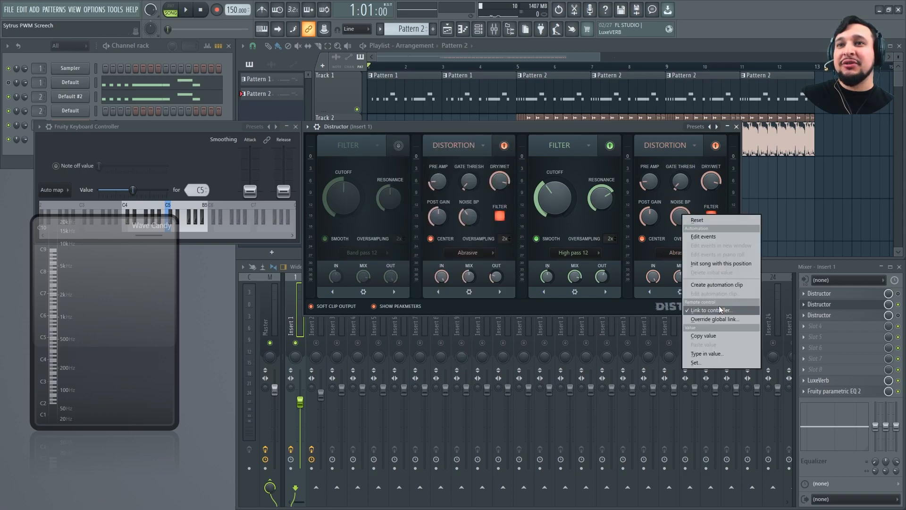
pyautogui.click(721, 307)
pyautogui.click(509, 290)
pyautogui.click(504, 281)
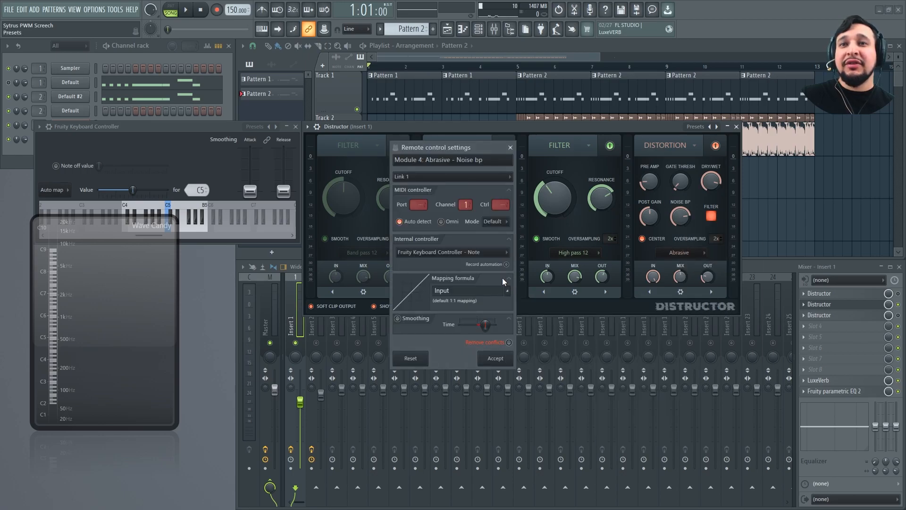
pyautogui.click(510, 147)
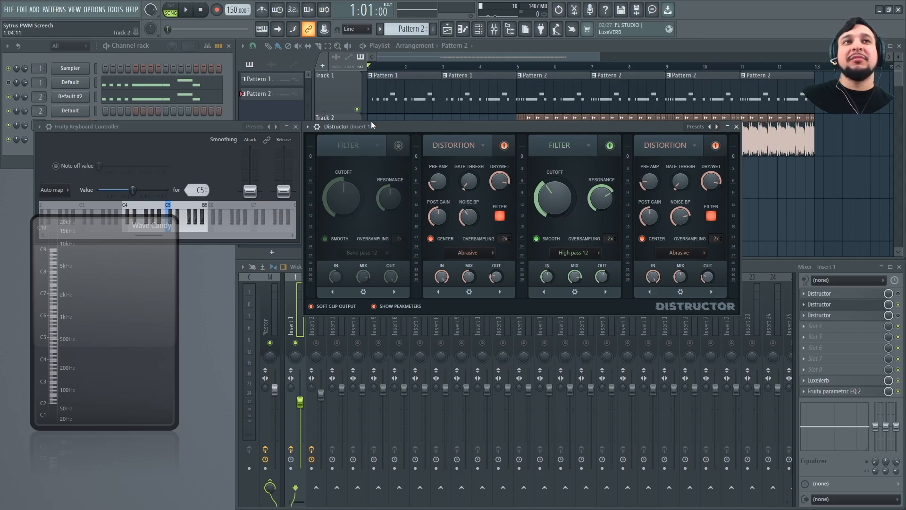
# Unmute the first Default channel, play it briefly, then close Distructor and re-enable Insert 2
pyautogui.click(8, 82)
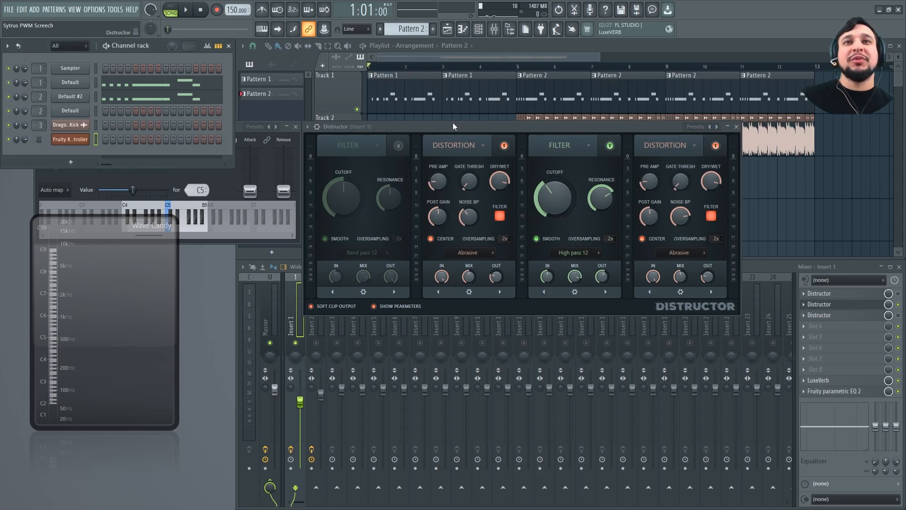
pyautogui.press('space')
pyautogui.press('space')
pyautogui.click(737, 127)
pyautogui.click(316, 342)
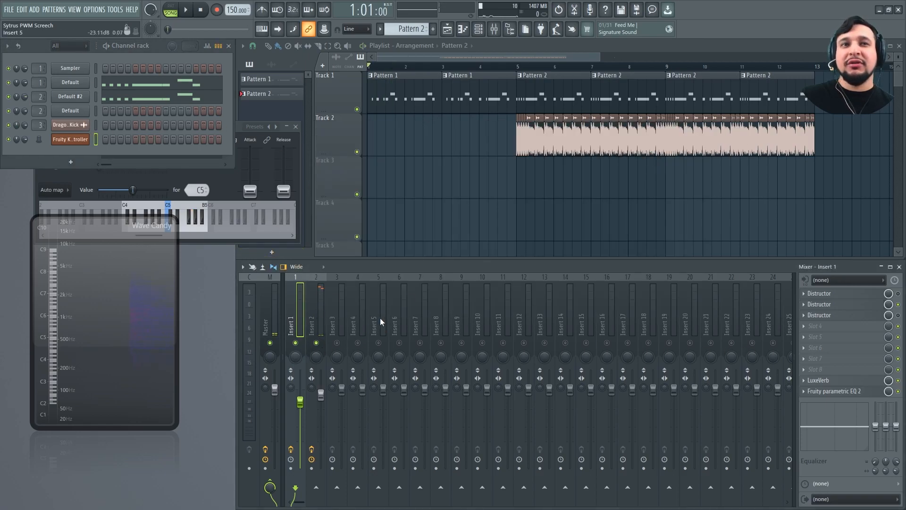
# Select Pattern 2, solo playlist Track 1 and play the arrangement from bar 5 with the Default #2 channel muted
pyautogui.click(401, 101)
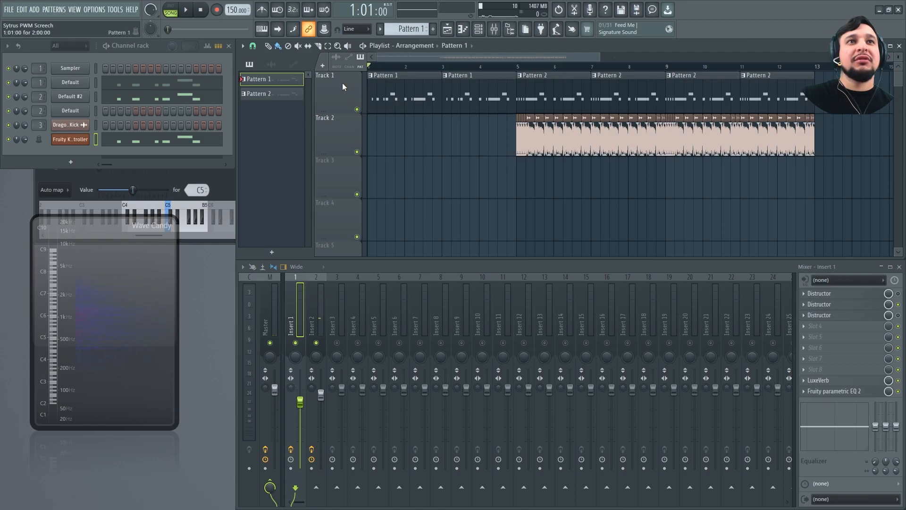
pyautogui.click(541, 82)
pyautogui.click(517, 67)
pyautogui.keyDown('ctrl'); pyautogui.click(357, 109); pyautogui.keyUp('ctrl')
pyautogui.press('space')
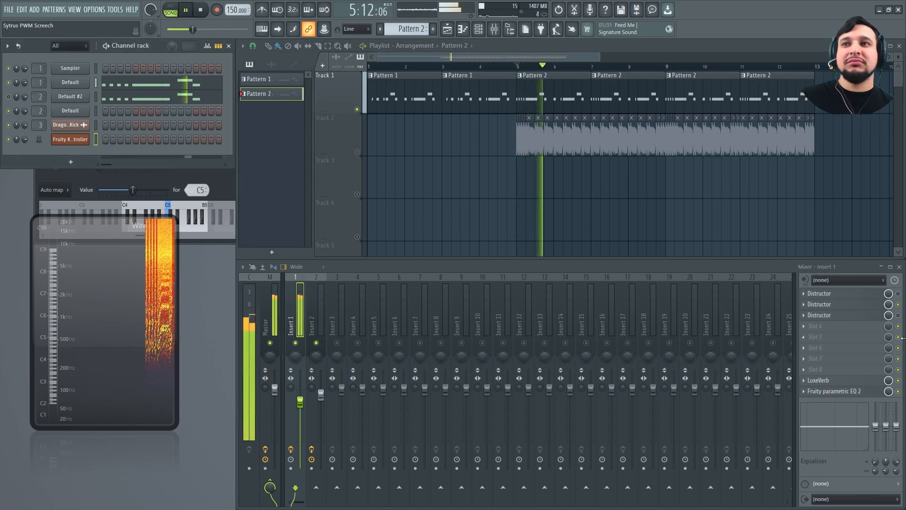
# Open Insert 1's second Distructor, stop playback and briefly test the Fruity Keyboard Controller channel in Pattern 2
pyautogui.click(881, 306)
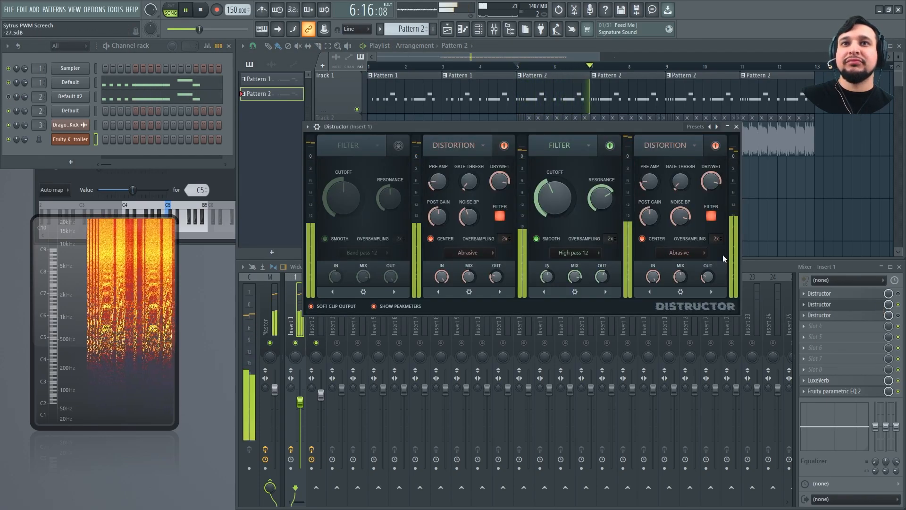
pyautogui.press('space')
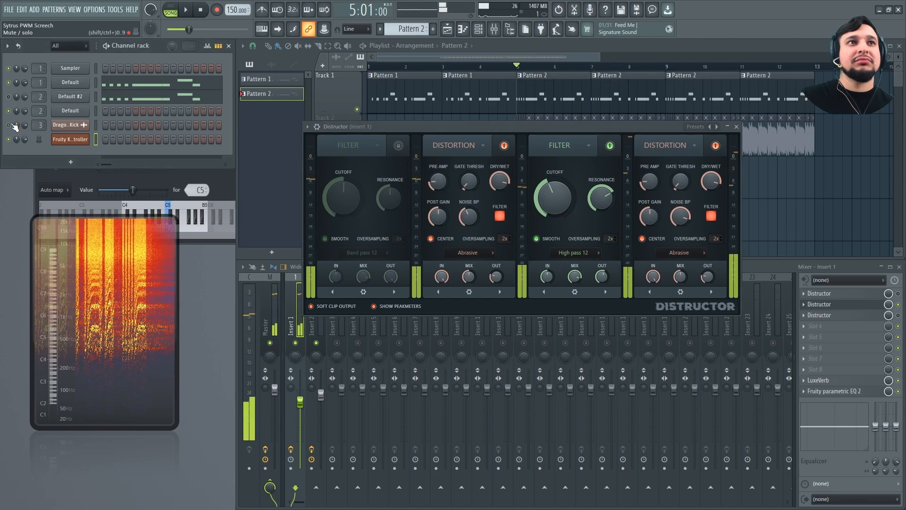
pyautogui.click(8, 140)
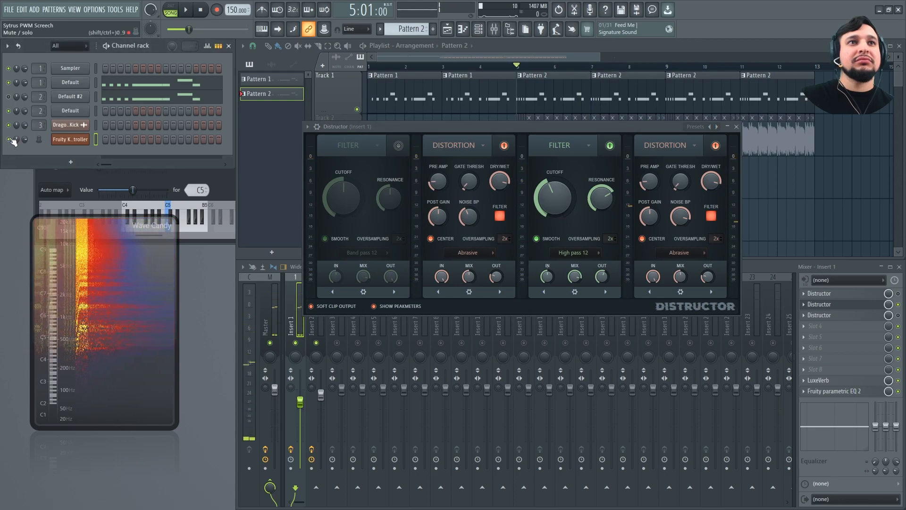
pyautogui.press('space')
pyautogui.press('space')
# Copy the first Default channel's notes in Pattern 2 and paste them into the Fruity Keyboard Controller channel
pyautogui.click(522, 81)
pyautogui.click(96, 84)
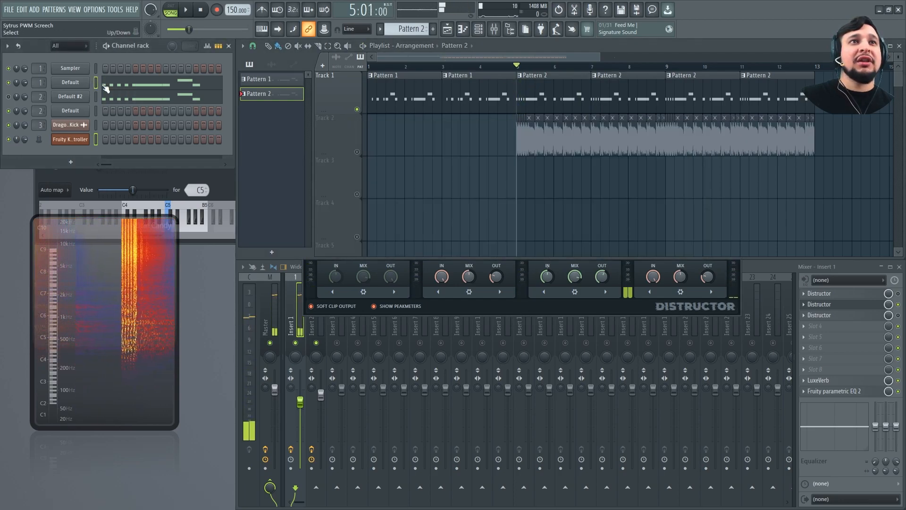
pyautogui.rightClick(87, 85)
pyautogui.click(191, 91)
pyautogui.rightClick(80, 139)
pyautogui.click(222, 157)
# Audition Pattern 2 from bar 5 with Insert 1's Distructor in view, then stop playback
pyautogui.click(517, 275)
pyautogui.press('space')
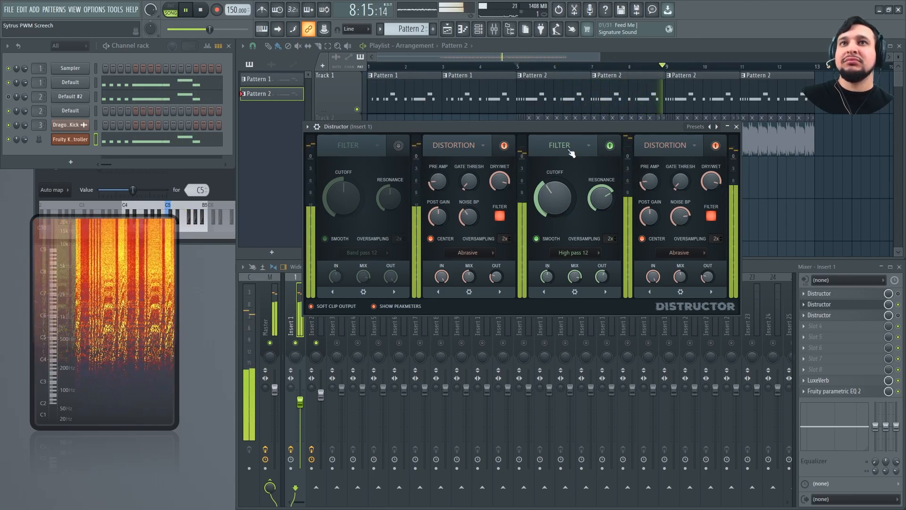
pyautogui.press('space')
# Open the Default channel's Pattern 2 notes in the piano roll, resize the velocity lane to inspect it, and bring Distructor back to the front
pyautogui.doubleClick(550, 92)
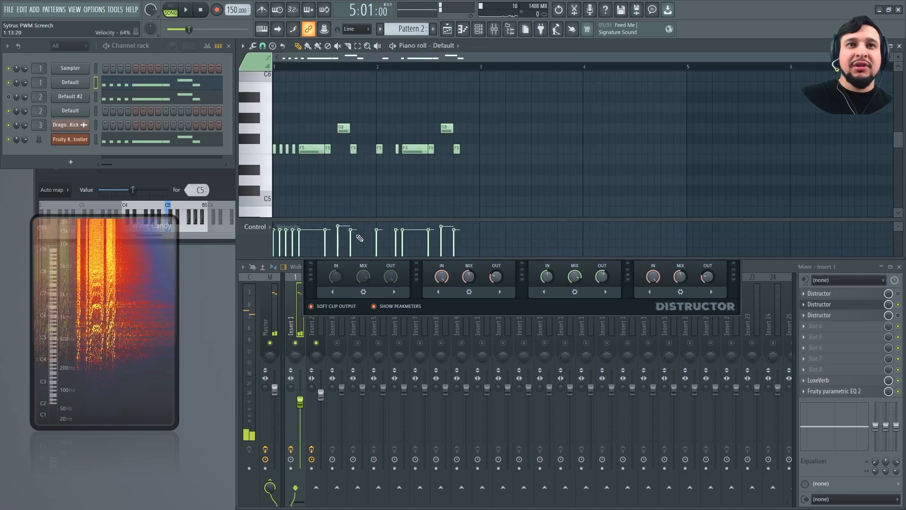
pyautogui.moveTo(345, 220); pyautogui.dragTo(353, 119)
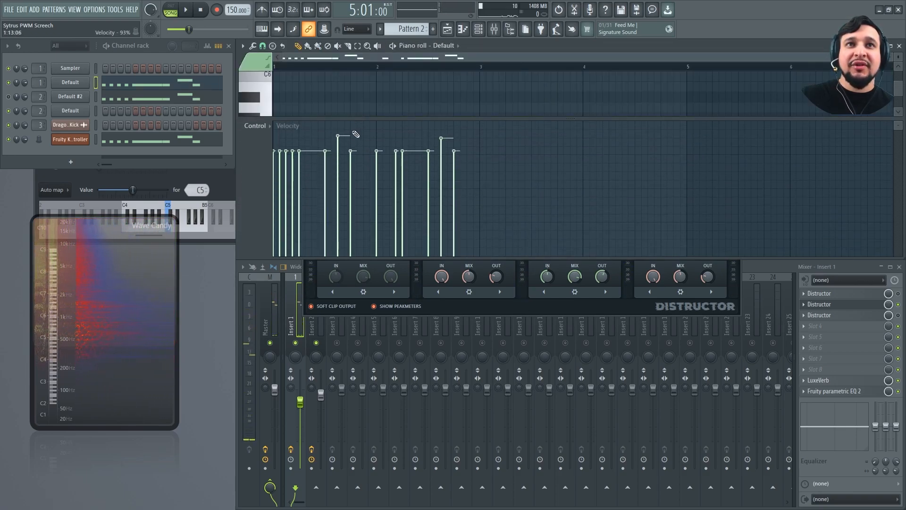
pyautogui.moveTo(289, 118); pyautogui.dragTo(289, 187)
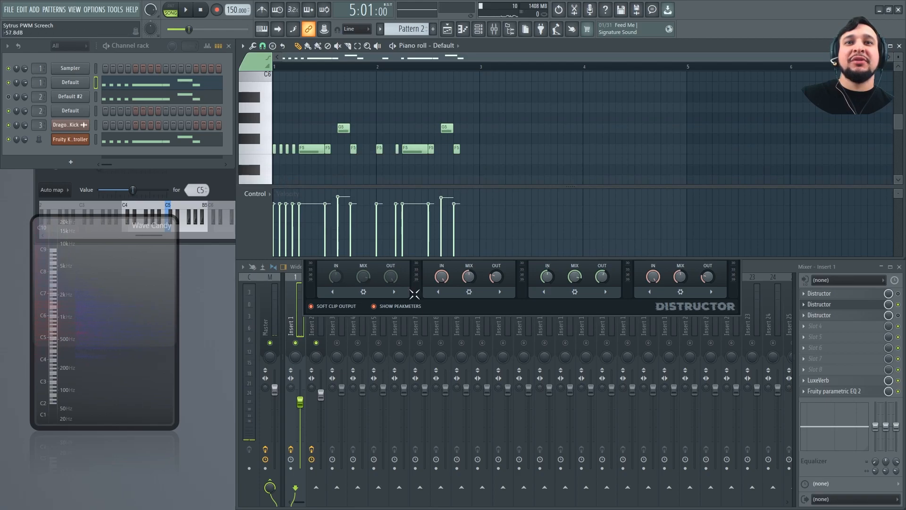
pyautogui.click(431, 311)
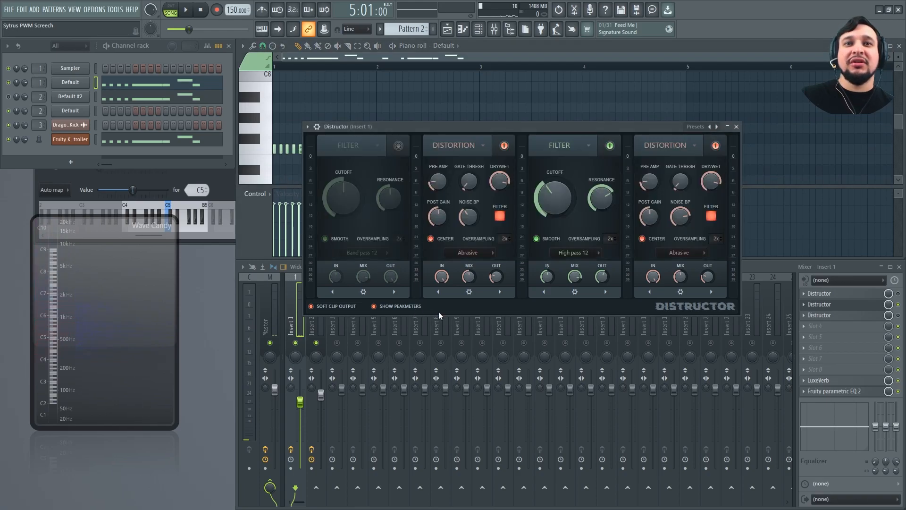
# Open the first Default channel's Sytrus, examine operators 1 and 3, and audition the screech from bar 5
pyautogui.click(83, 86)
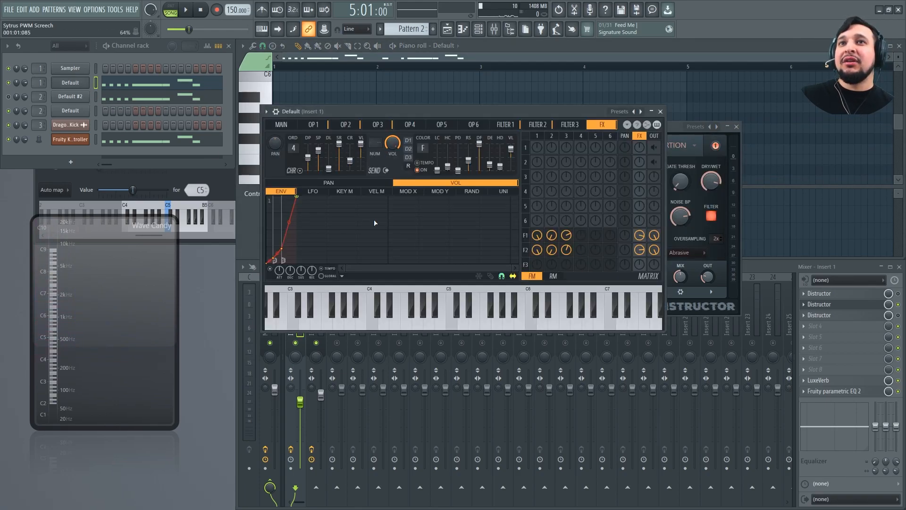
pyautogui.click(332, 128)
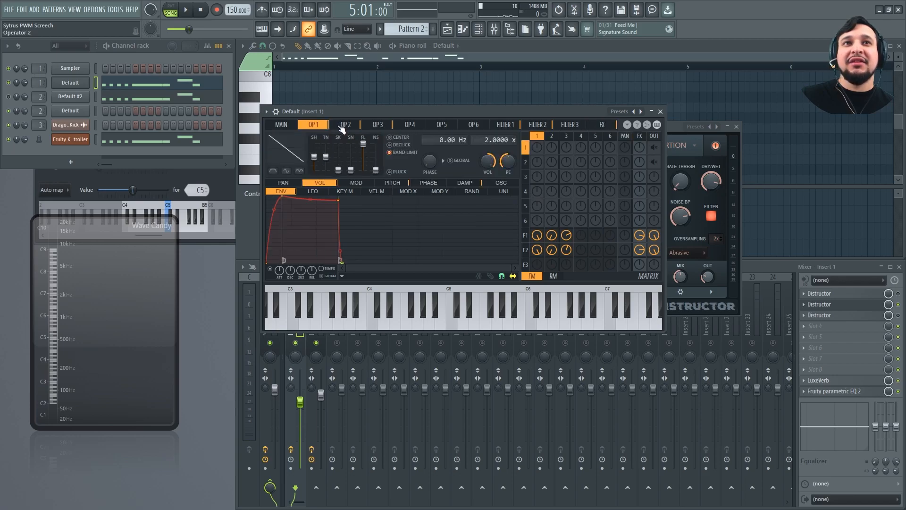
pyautogui.click(378, 126)
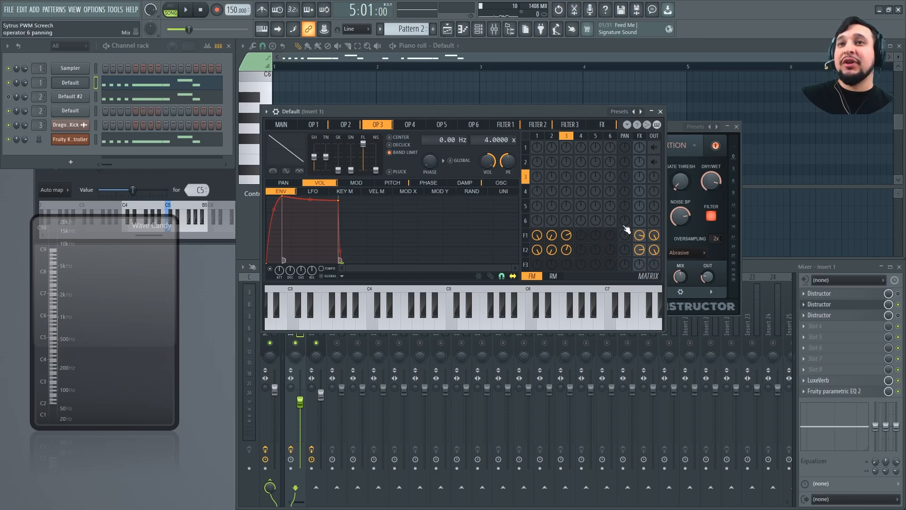
pyautogui.press('space')
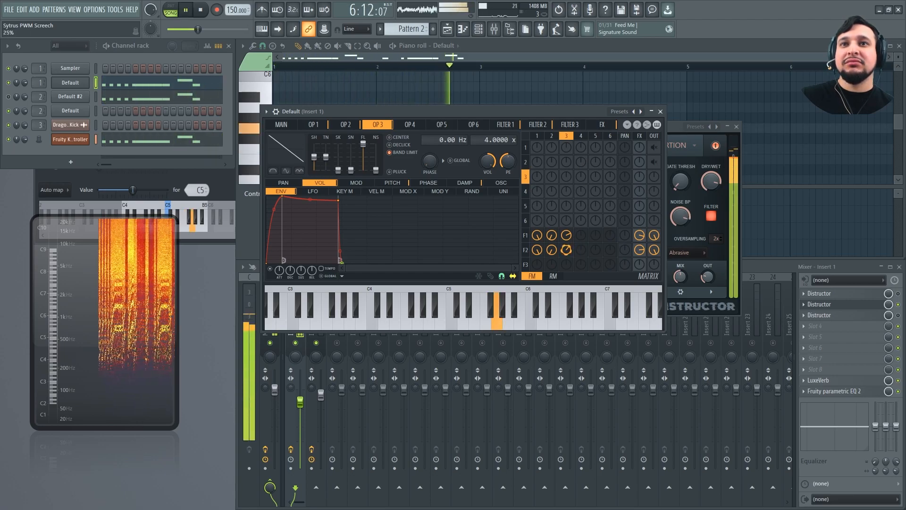
pyautogui.press('space')
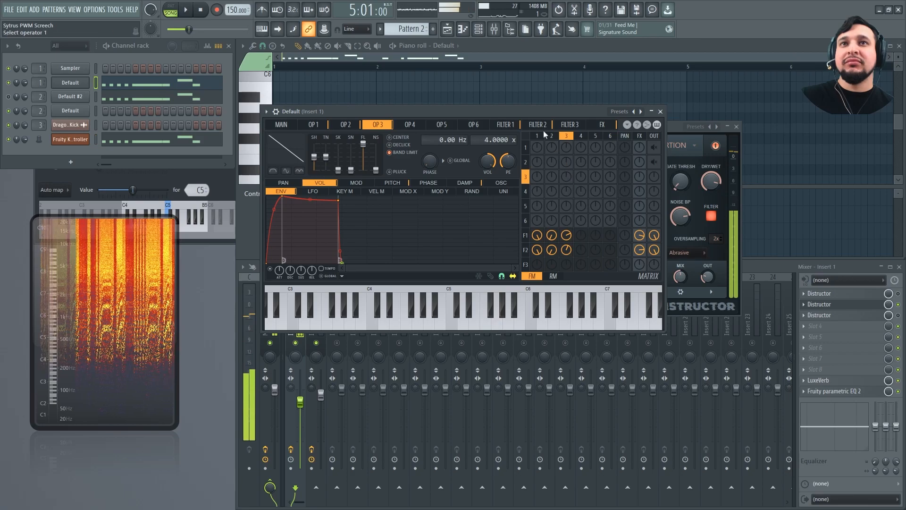
# Examine Sytrus's Filter 2 settings and its FX page, including the first delay
pyautogui.click(542, 125)
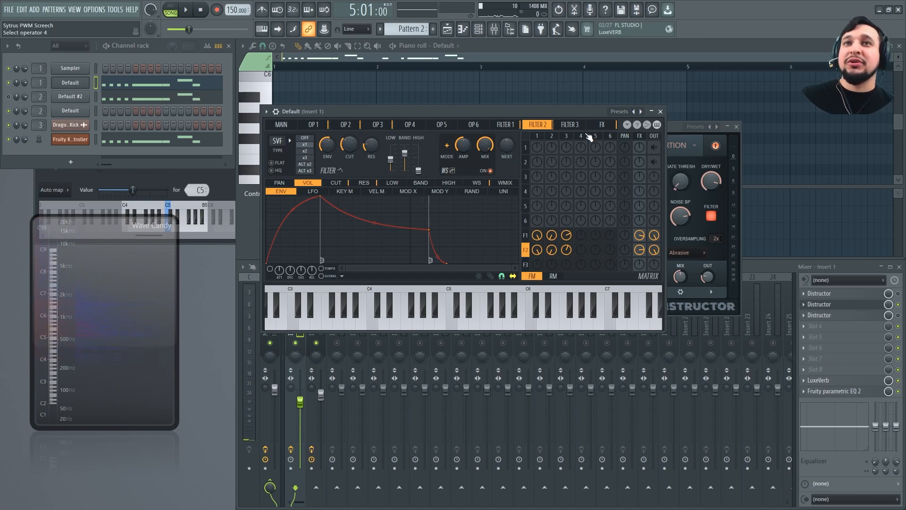
pyautogui.click(603, 125)
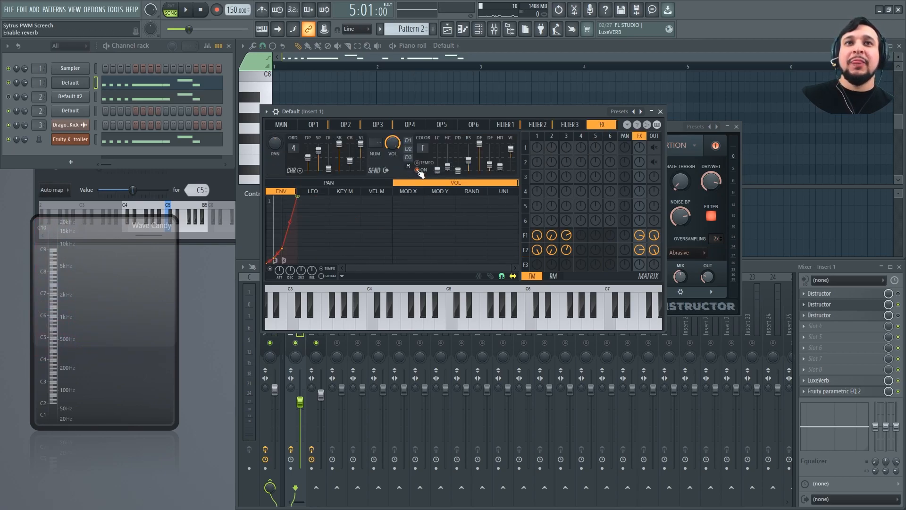
pyautogui.click(408, 141)
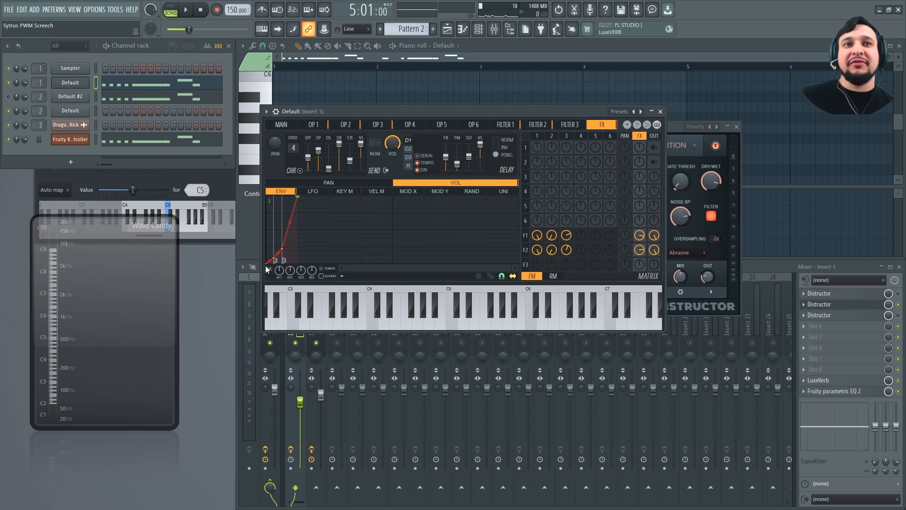
# Review Sytrus's operator 1 volume envelope and its FX page, and close the synth window
pyautogui.click(314, 125)
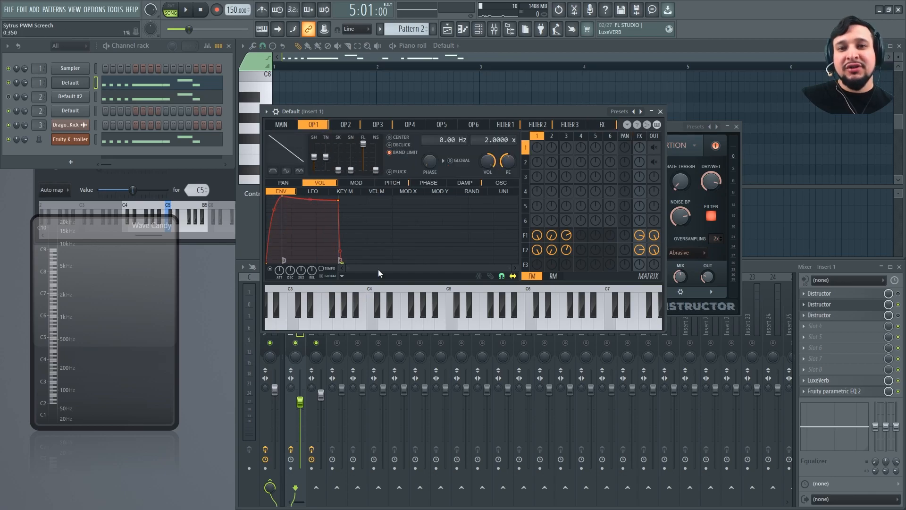
pyautogui.click(613, 126)
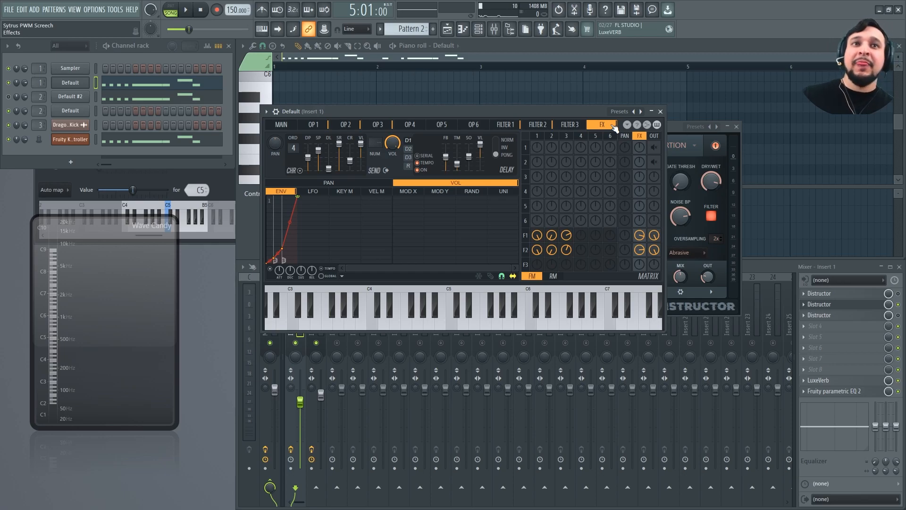
pyautogui.click(661, 112)
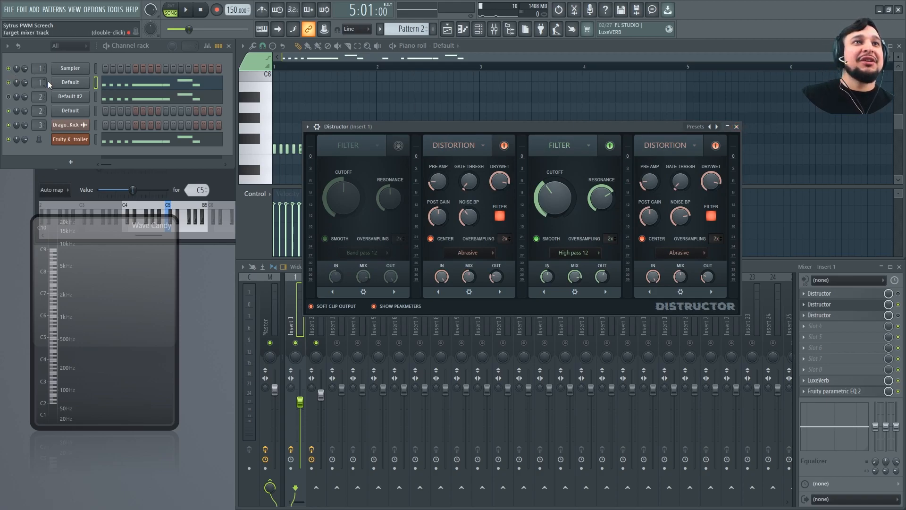
# Reopen the first Default channel's Sytrus, set unison order to 2 and unison pitch to 38%, and audition from bar 5
pyautogui.click(73, 81)
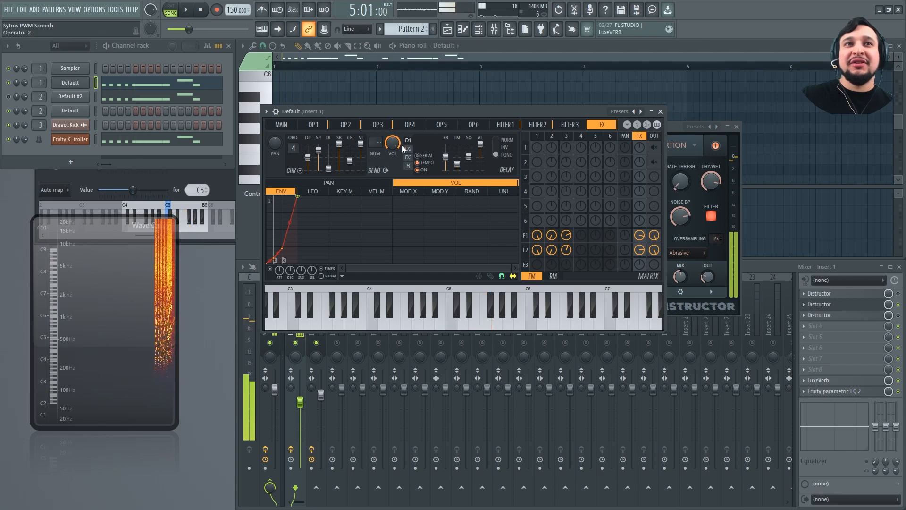
pyautogui.click(281, 124)
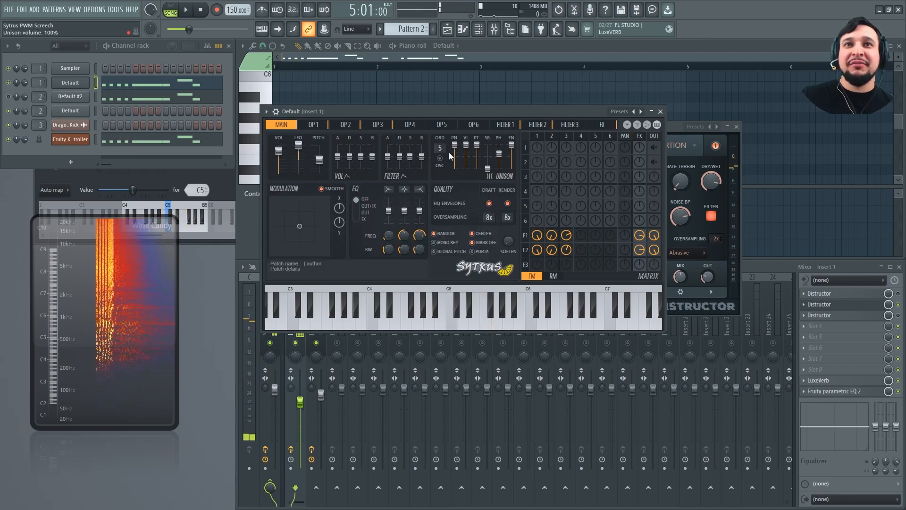
pyautogui.press('space')
pyautogui.moveTo(445, 147); pyautogui.dragTo(477, 161)
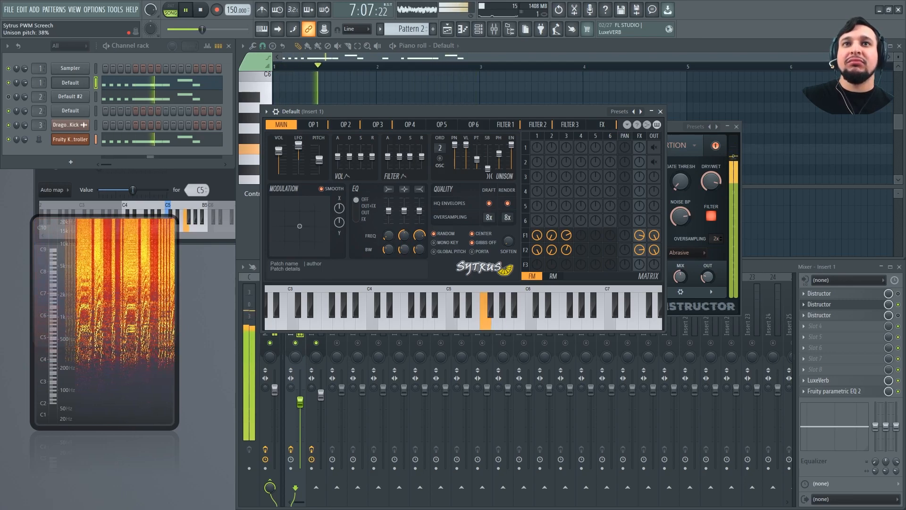
pyautogui.moveTo(498, 157); pyautogui.dragTo(499, 164)
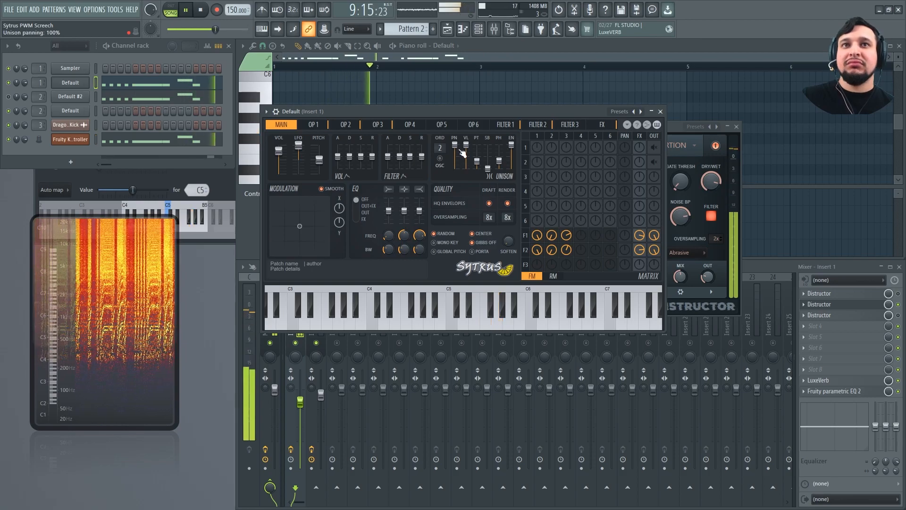
pyautogui.press('space')
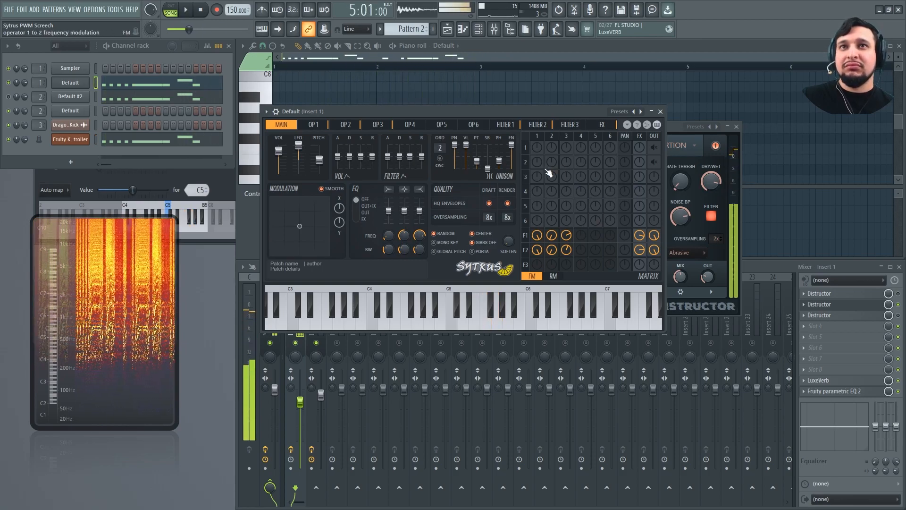
# Switch Insert 1 from its second Distructor to the third, and load the Digitones preset there during playback
pyautogui.click(898, 294)
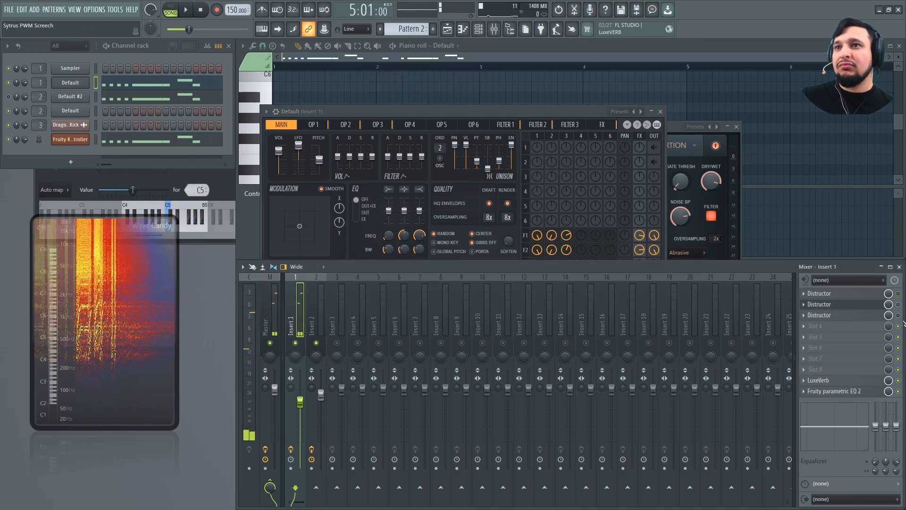
pyautogui.press('space')
pyautogui.click(855, 316)
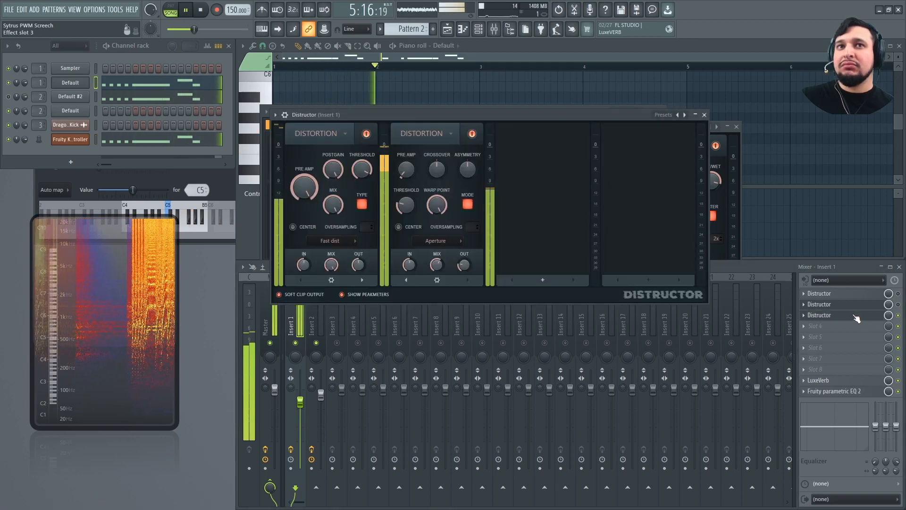
pyautogui.click(685, 114)
pyautogui.click(685, 115)
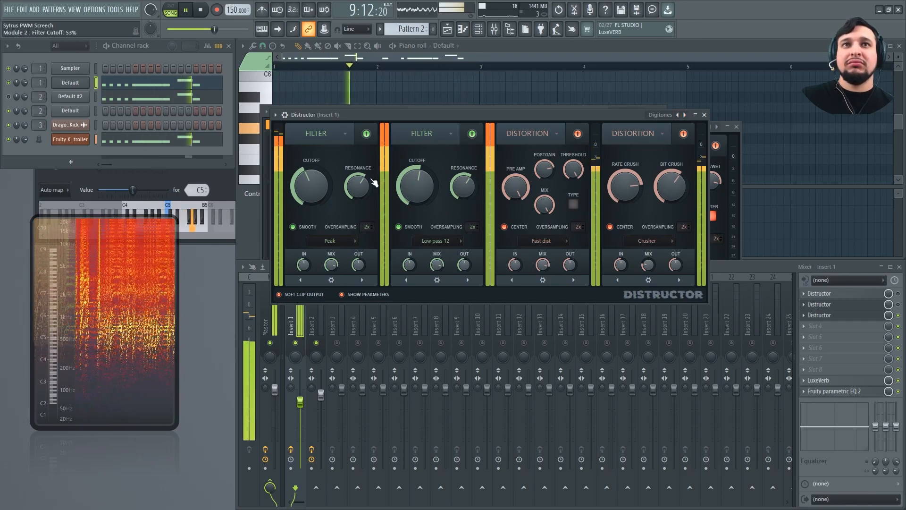
# Raise the cutoff of Distructor's Low pass 12 module and set the Peak module's cutoff to 69%, listening from bar 5
pyautogui.moveTo(410, 185); pyautogui.dragTo(411, 161)
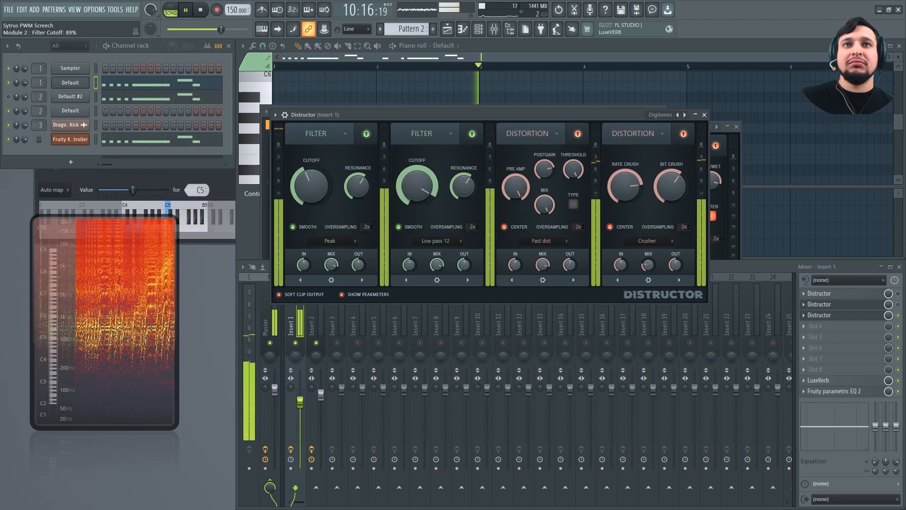
pyautogui.moveTo(309, 185); pyautogui.dragTo(310, 170)
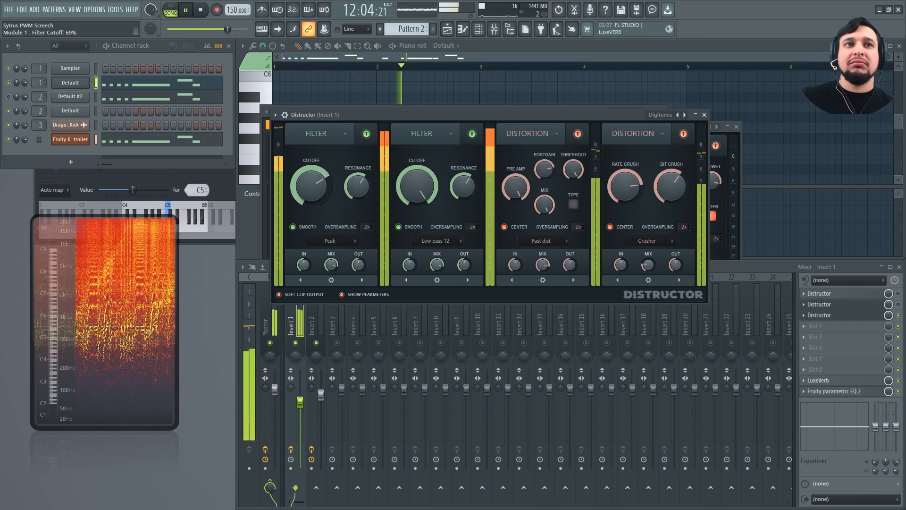
pyautogui.press('space')
# Adjust the filter-to-FX sends in the first Default channel's Sytrus matrix, audition the result, and close the synth and both Distructor windows
pyautogui.click(71, 82)
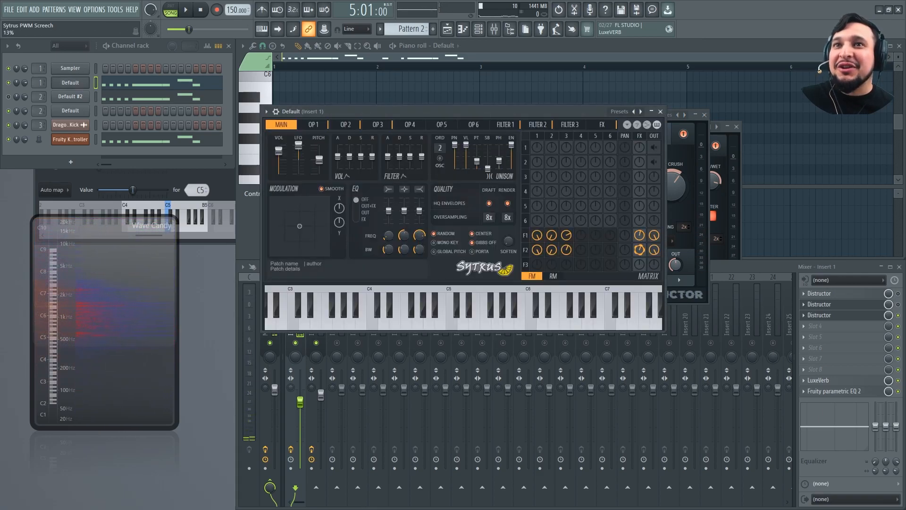
pyautogui.press('space')
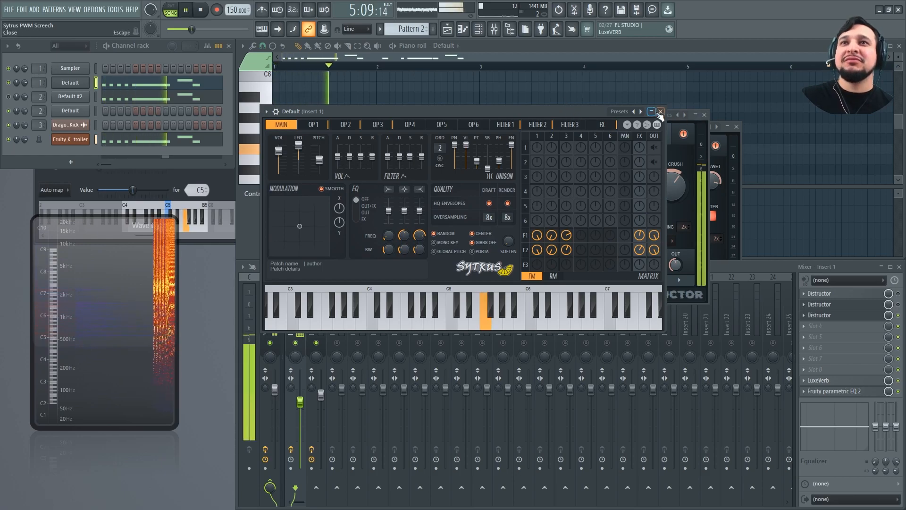
pyautogui.click(696, 119)
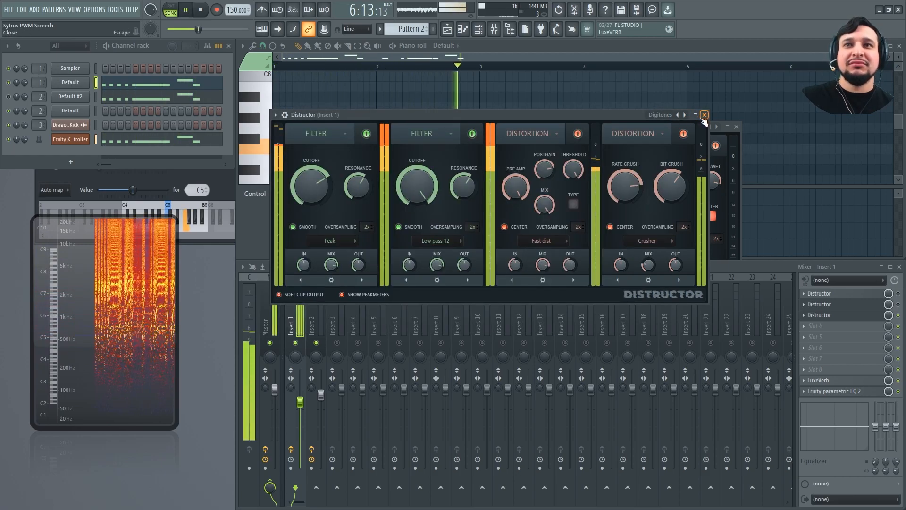
pyautogui.click(704, 115)
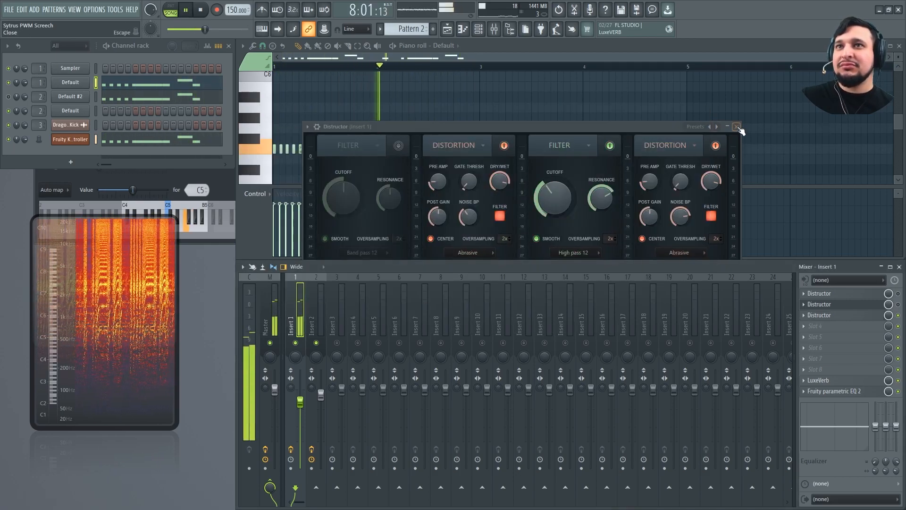
pyautogui.click(737, 127)
# Stop playback and unmute Track 2, the kick audio, in the playlist
pyautogui.press('space')
pyautogui.press('F5')
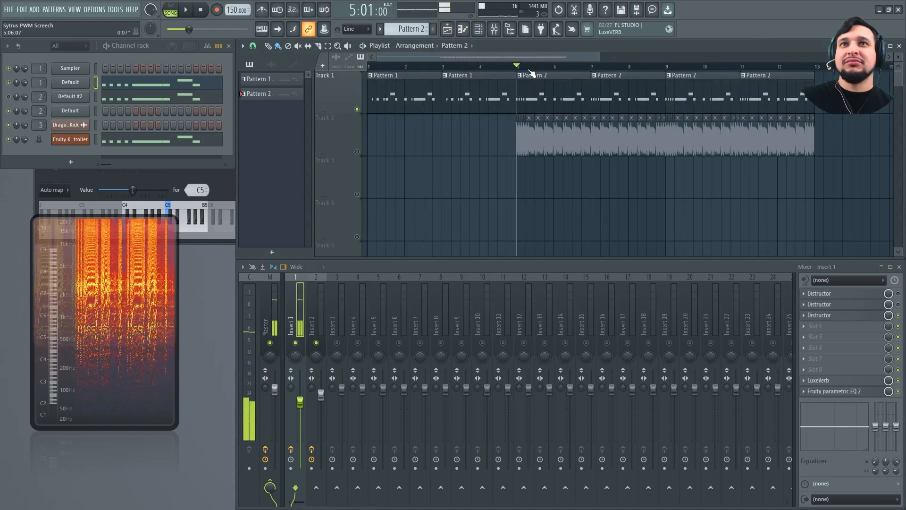
pyautogui.click(357, 152)
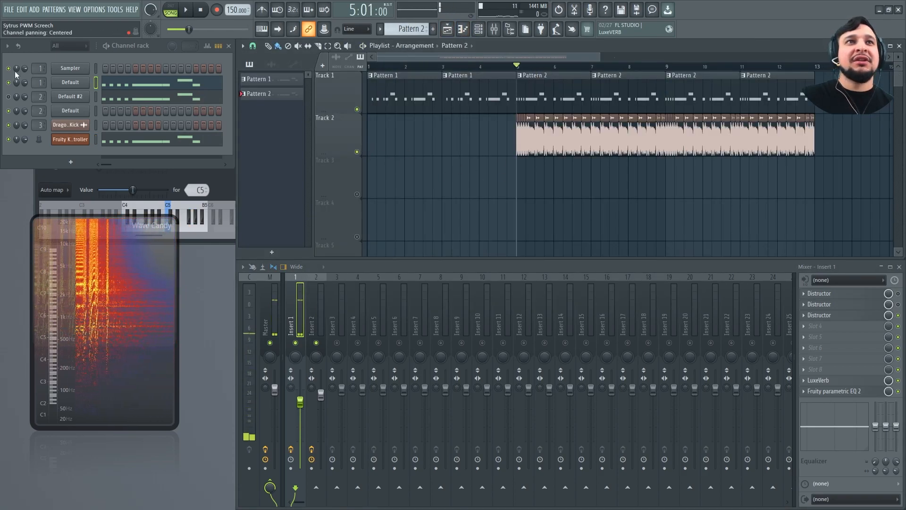
# Transpose all of the first Default channel's Pattern 2 notes up one octave
pyautogui.press('F7')
pyautogui.moveTo(785, 159); pyautogui.dragTo(153, 57)
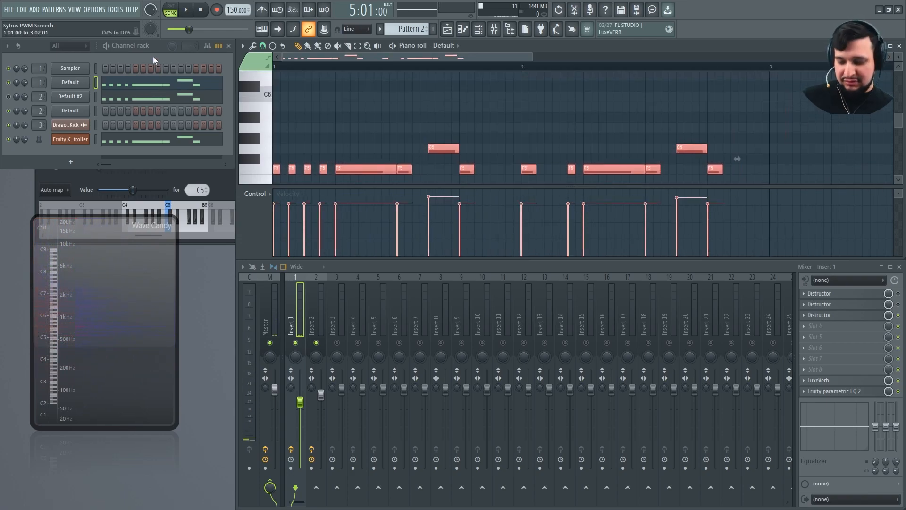
pyautogui.hotkey('ctrl', 'Up')
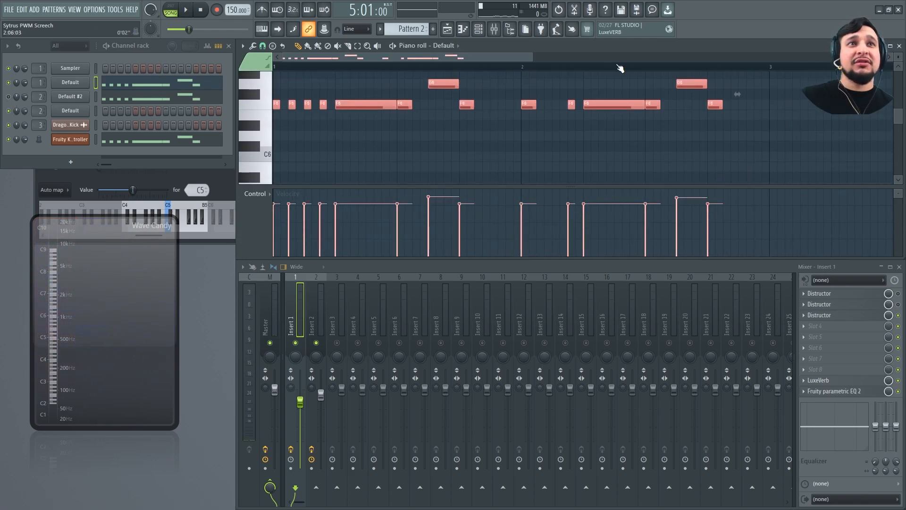
# Audition the arrangement from bar 5, raise Insert 1's volume slightly, and unmute the remaining mixer tracks to hear the kick
pyautogui.click(449, 28)
pyautogui.press('space')
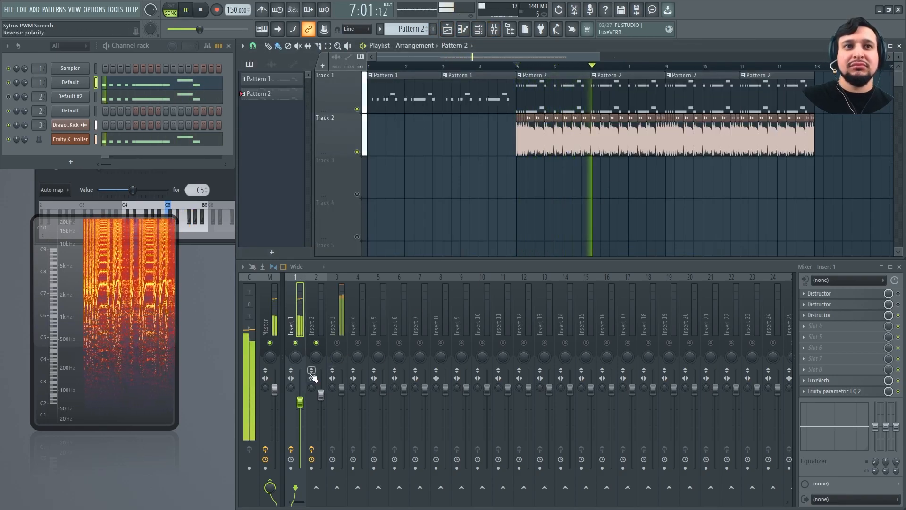
pyautogui.press('space')
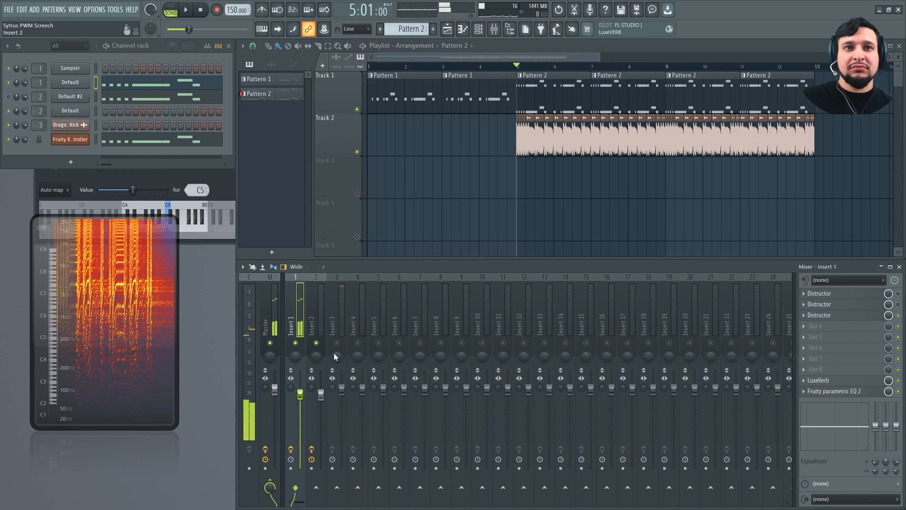
pyautogui.click(338, 343)
pyautogui.press('space')
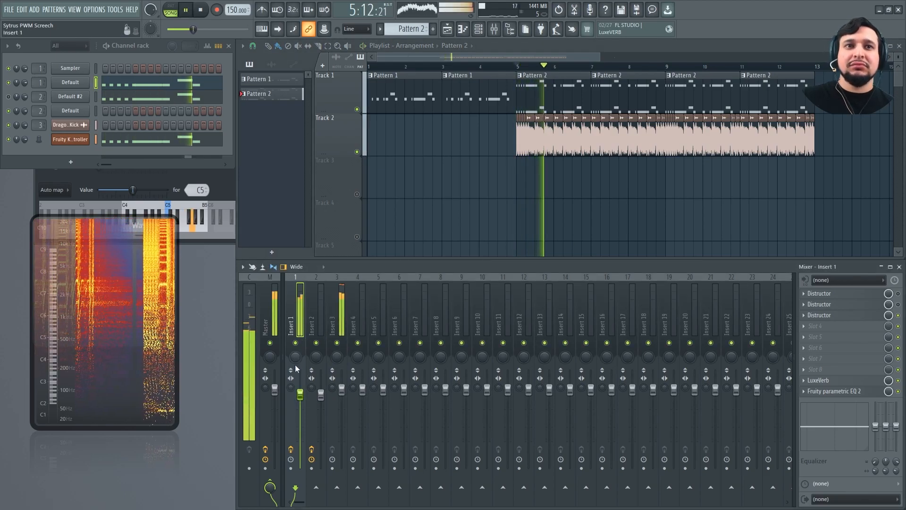
# Set Sytrus's unison order to 3, lower the unison volume and raise the unison pitch while playing with the kick
pyautogui.click(71, 82)
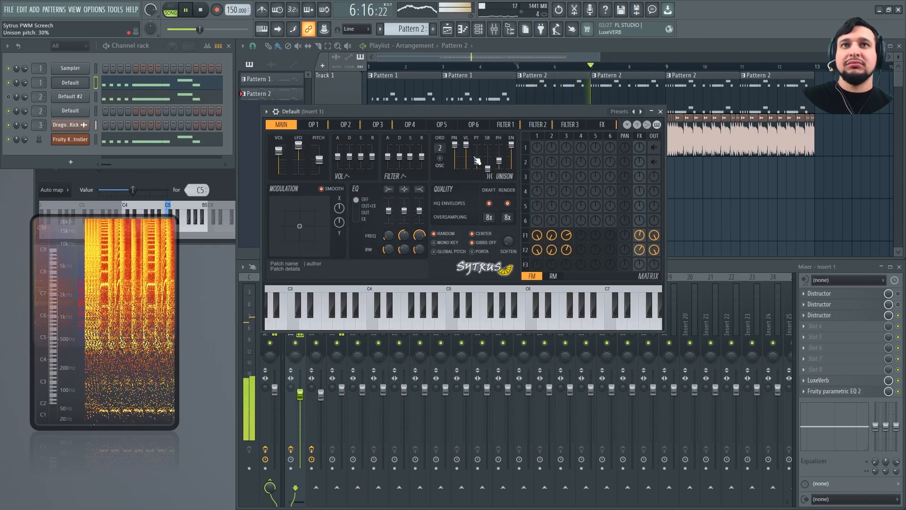
pyautogui.moveTo(440, 148); pyautogui.dragTo(466, 155)
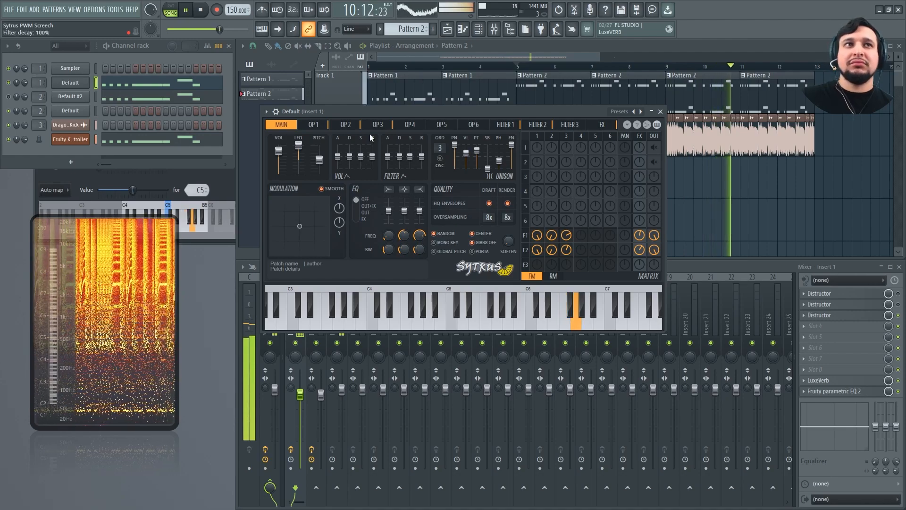
pyautogui.press('space')
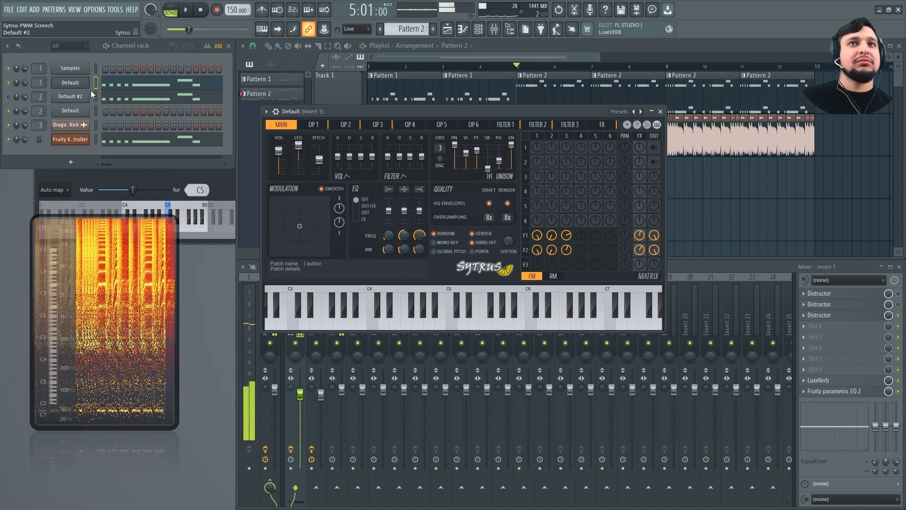
# Transpose all of the first Default channel's Pattern 2 notes down two octaves, auditioning from bar 5 after each octave
pyautogui.click(132, 86)
pyautogui.hotkey('ctrl', 'a')
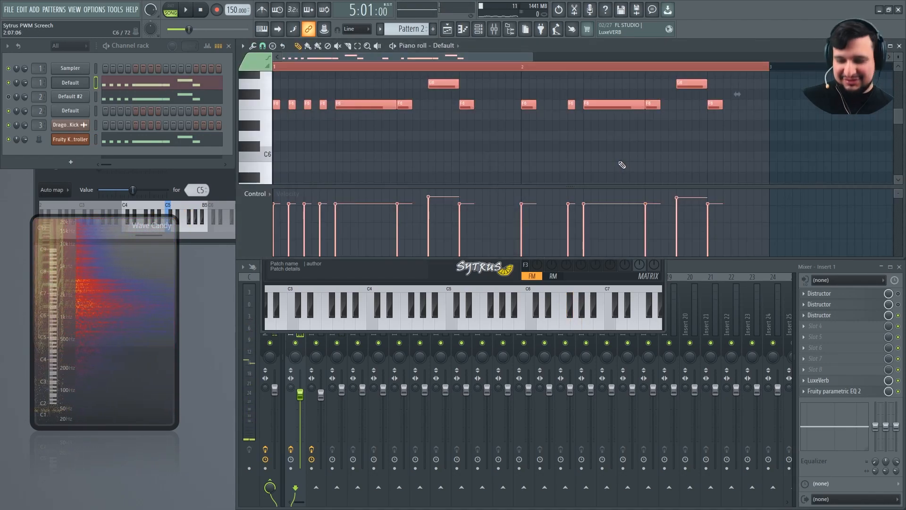
pyautogui.hotkey('ctrl', 'Down')
pyautogui.press('space')
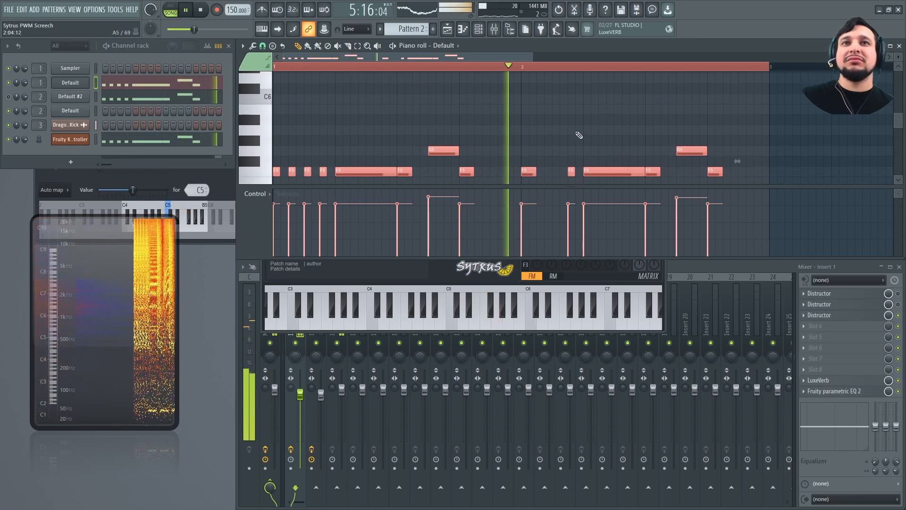
pyautogui.press('space')
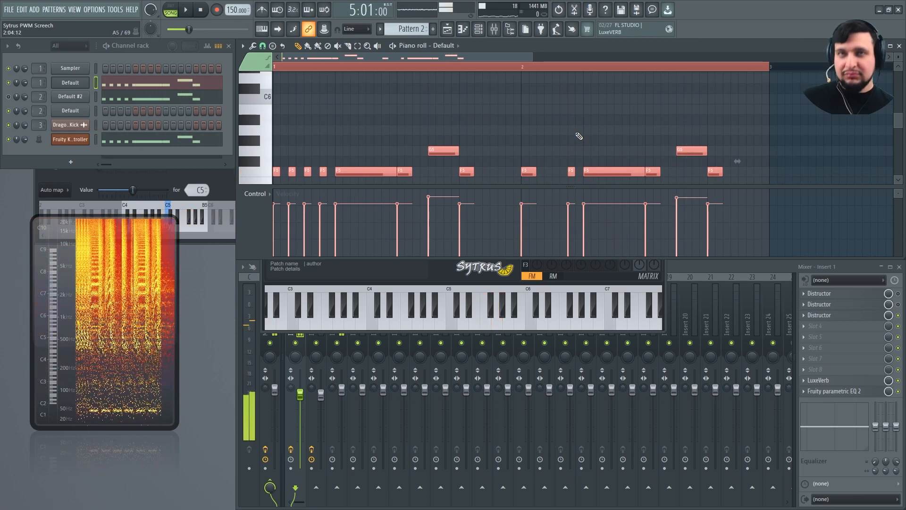
pyautogui.hotkey('ctrl', 'Down')
pyautogui.press('space')
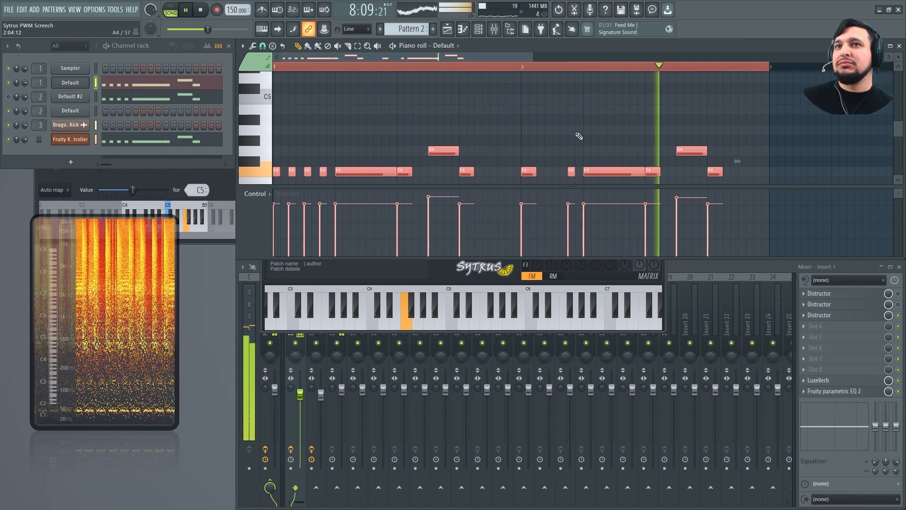
pyautogui.press('space')
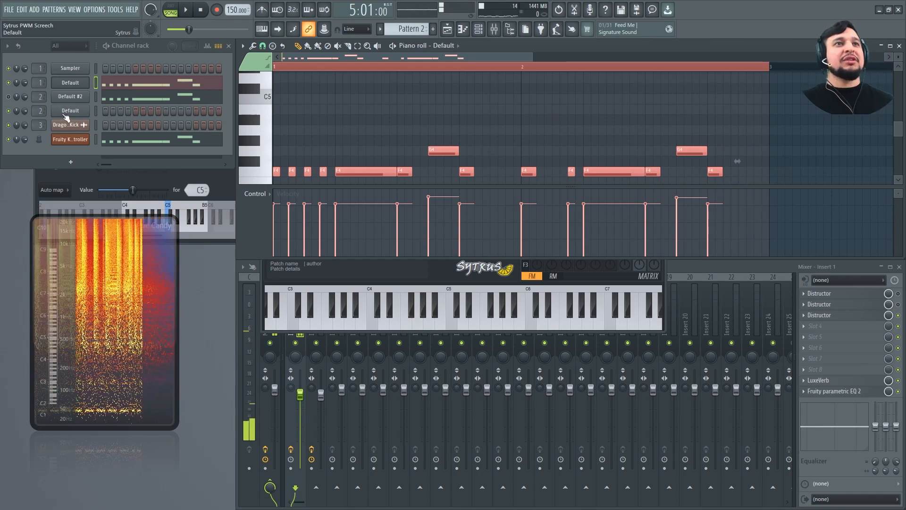
# Check Sytrus's Filter 1 page, and lower the global filter envelope's attack, decay and sustain, setting its release to 75%
pyautogui.click(595, 281)
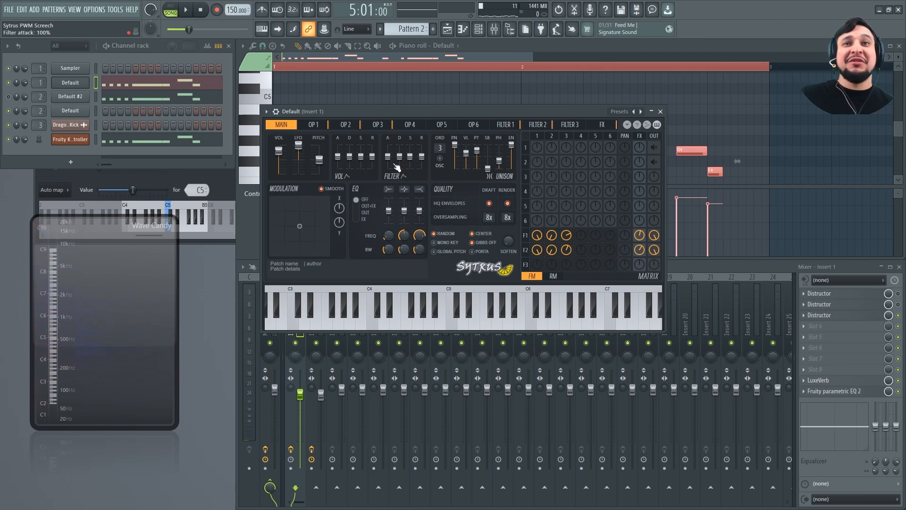
pyautogui.click(505, 125)
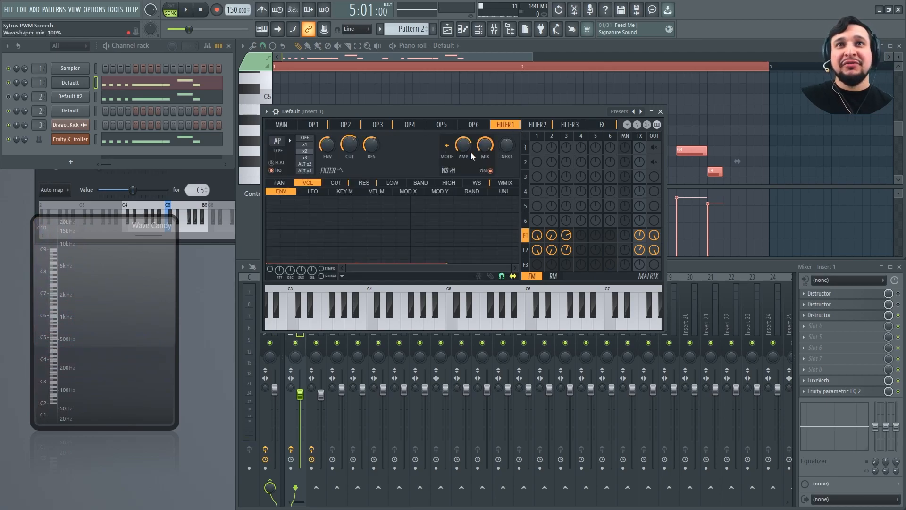
pyautogui.click(282, 125)
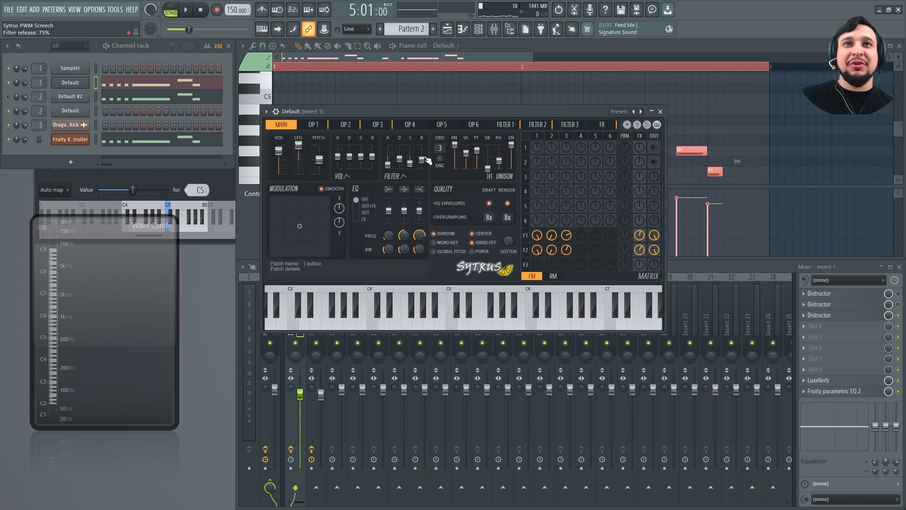
# Audition the screech with the kick, and set the tension of Sytrus's Filter 1 cutoff envelope curve to 46%
pyautogui.press('space')
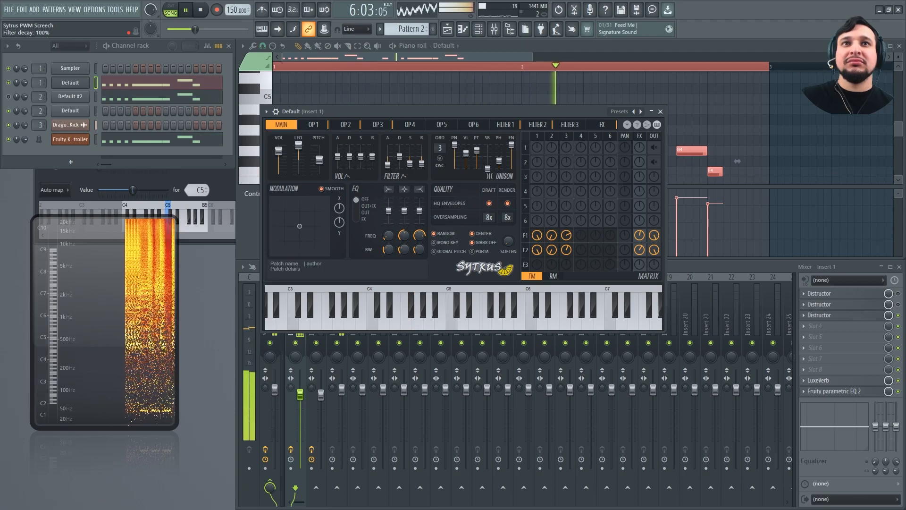
pyautogui.click(506, 127)
pyautogui.press('space')
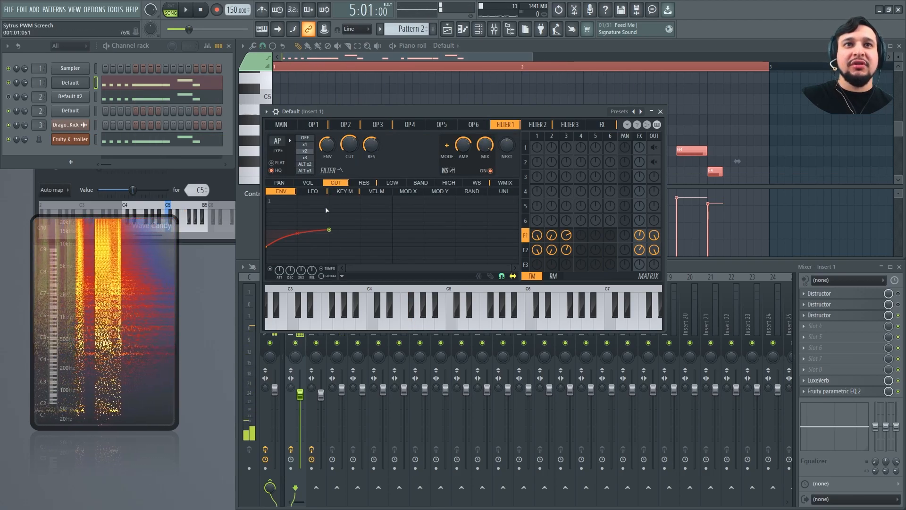
pyautogui.moveTo(296, 240); pyautogui.dragTo(298, 229)
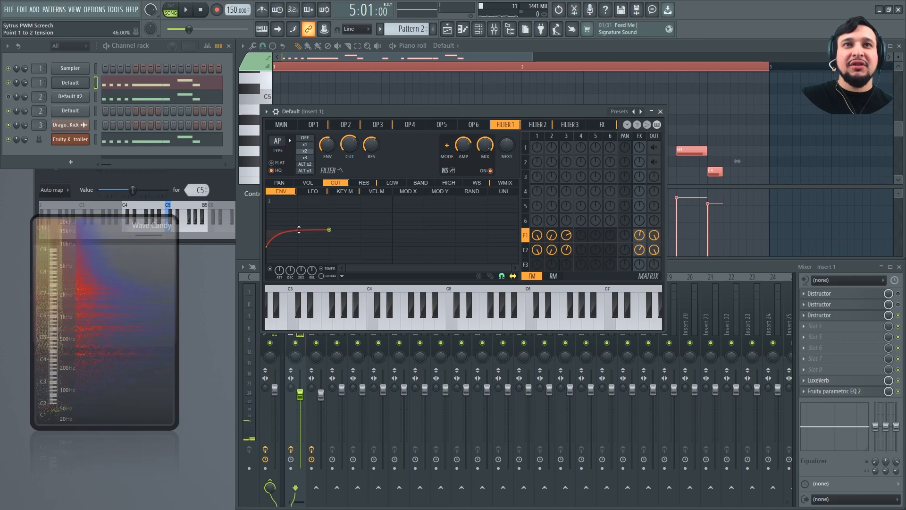
# Raise the starting point of Sytrus's Filter 2 cutoff envelope to 62% and play the arrangement from bar 5
pyautogui.click(538, 125)
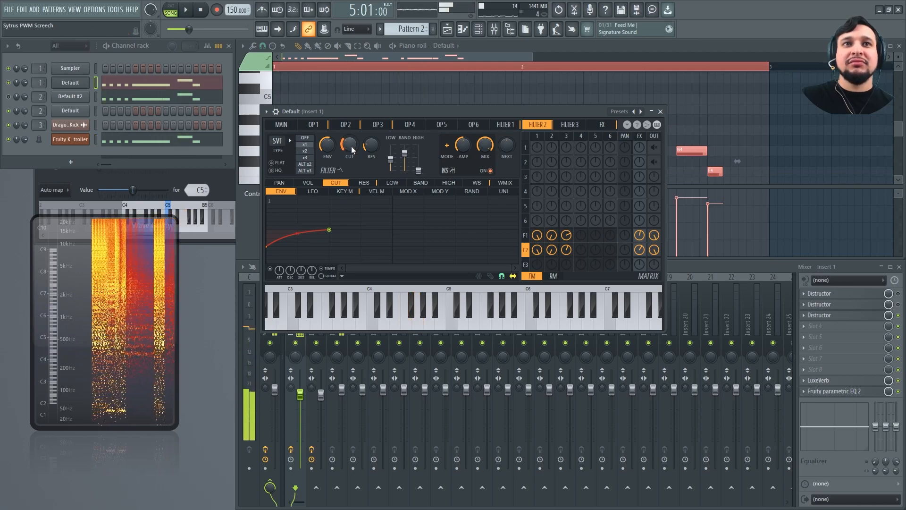
pyautogui.moveTo(268, 243); pyautogui.dragTo(267, 208)
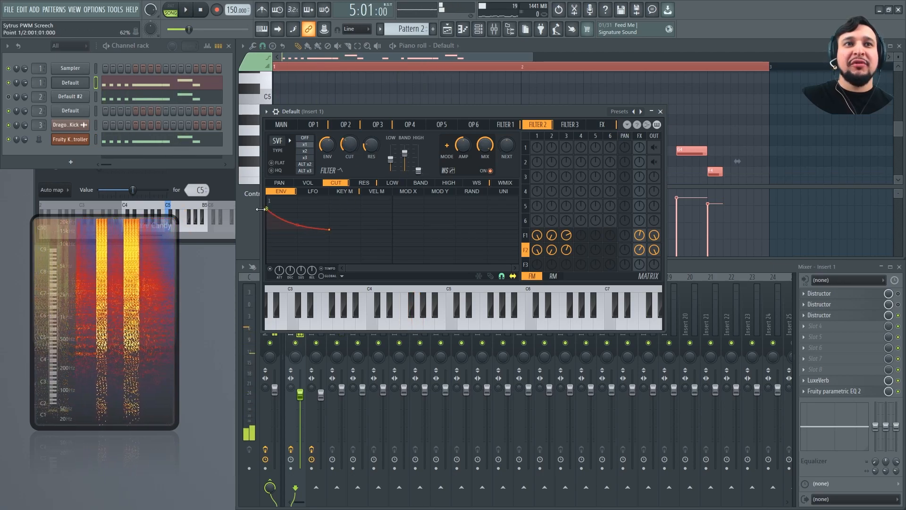
pyautogui.press('space')
# Readjust the global filter envelope with release at 99%, and audition with only the first Default channel and the kick unmuted
pyautogui.click(281, 124)
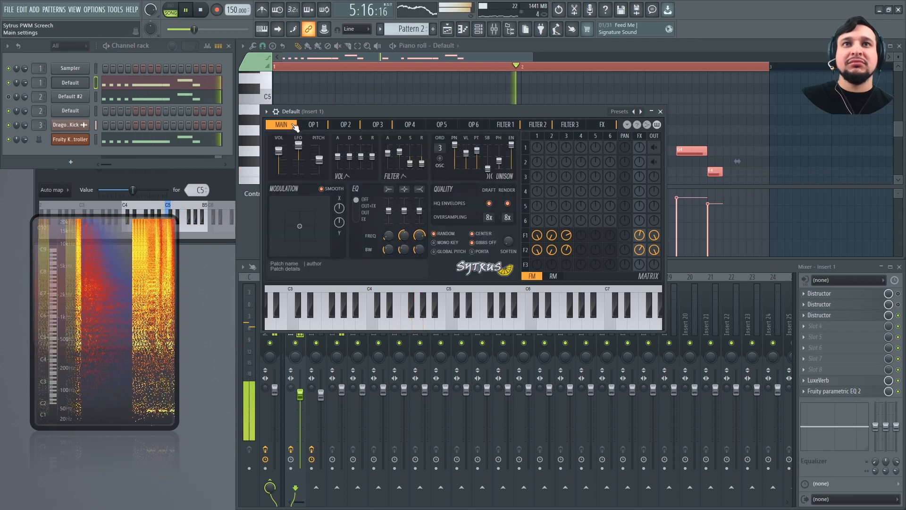
pyautogui.moveTo(388, 153); pyautogui.dragTo(422, 157)
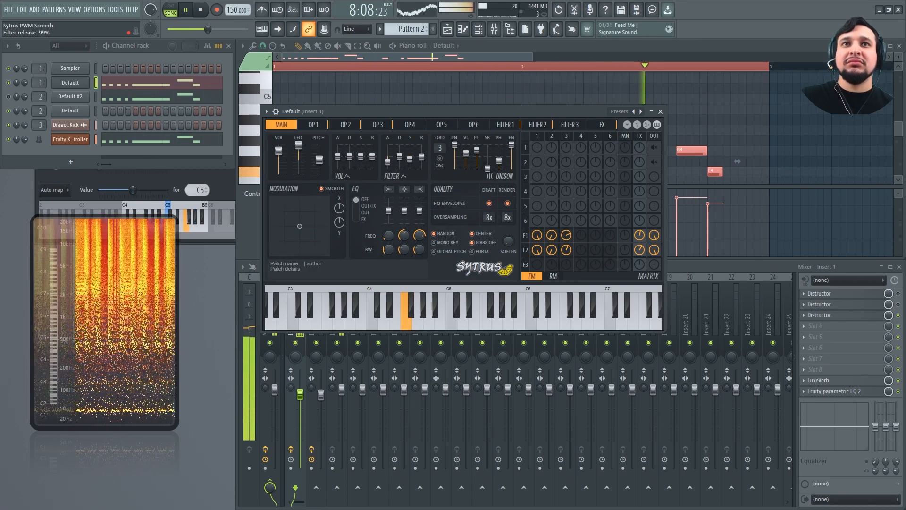
pyautogui.press('space')
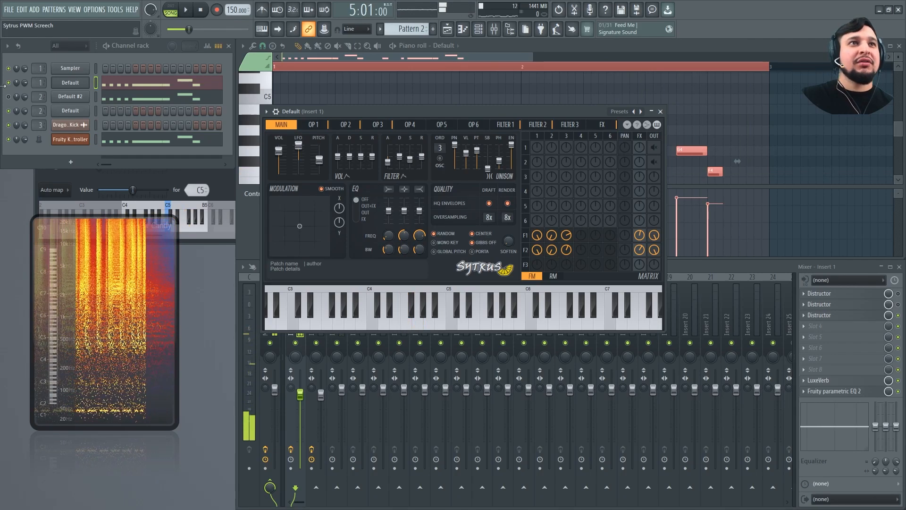
pyautogui.press('space')
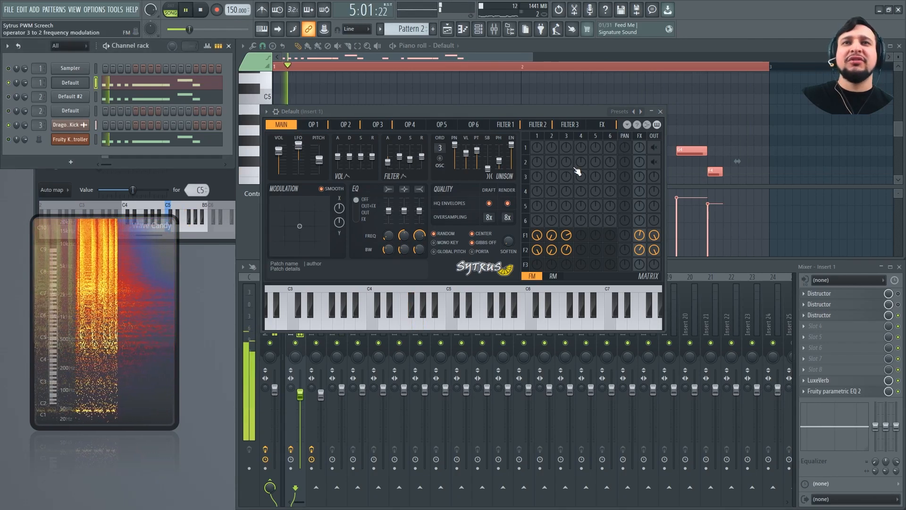
pyautogui.press('space')
# Try the HS filter type on Filter 1, varying its cutoff and resonance while the arrangement plays
pyautogui.click(506, 125)
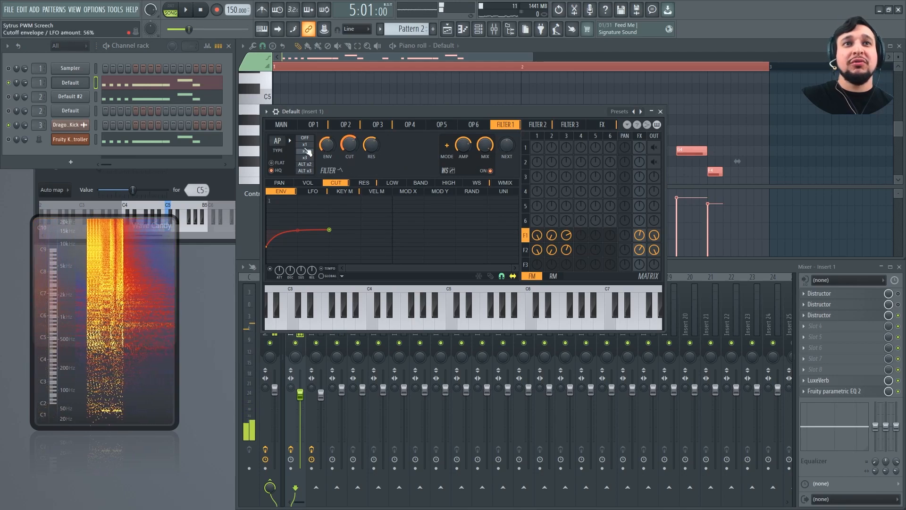
pyautogui.scroll(-1, 282, 140)
pyautogui.press('space')
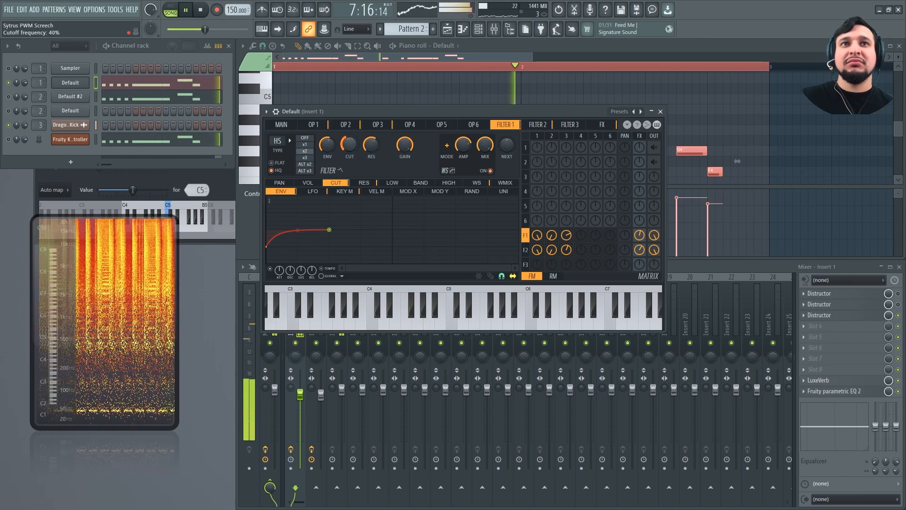
pyautogui.moveTo(372, 145); pyautogui.dragTo(349, 125)
# Change Filter 1's type to PHS, readjust its cutoff and set its resonance to 100% during playback
pyautogui.click(288, 137)
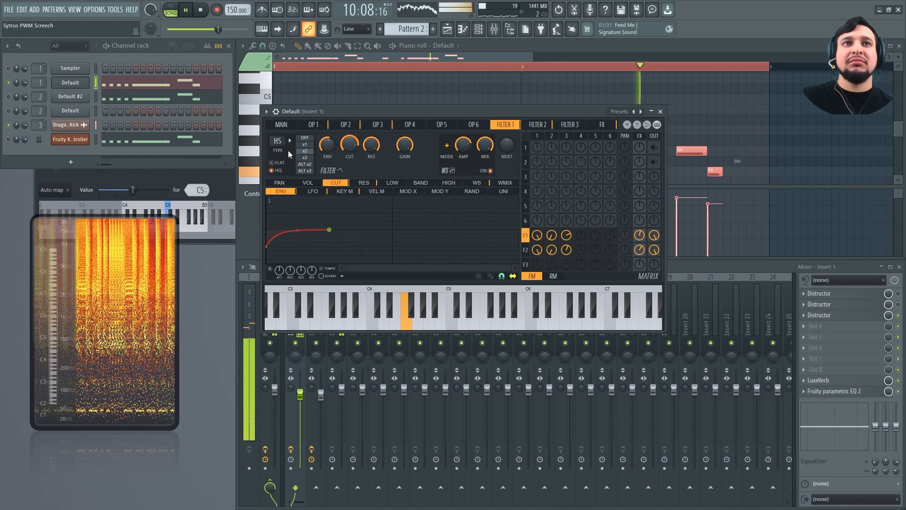
pyautogui.moveTo(350, 145); pyautogui.dragTo(350, 138)
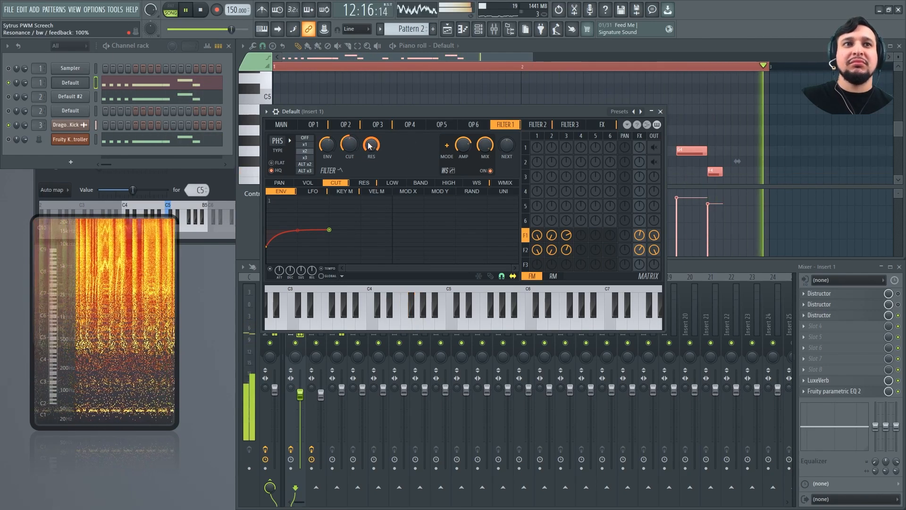
pyautogui.press('space')
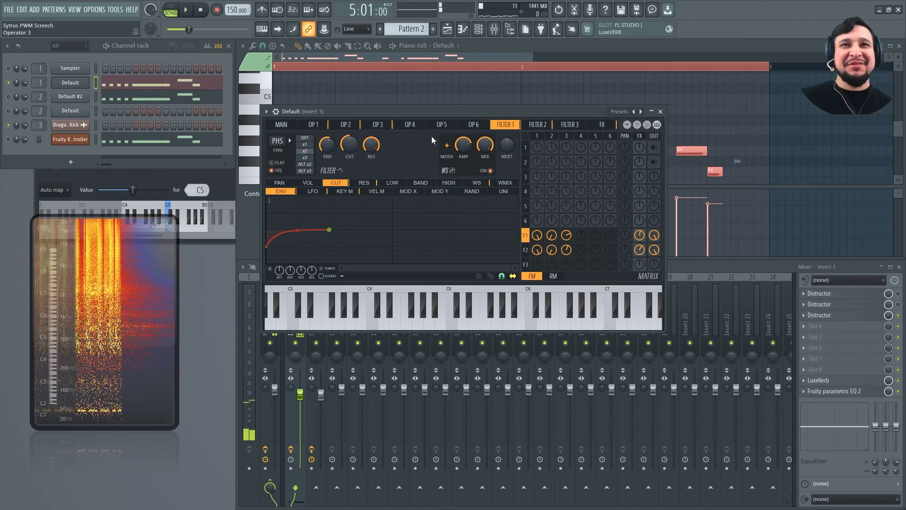
# Audition the PHS filter with Filter 1's mode set to single, and save the project
pyautogui.press('space')
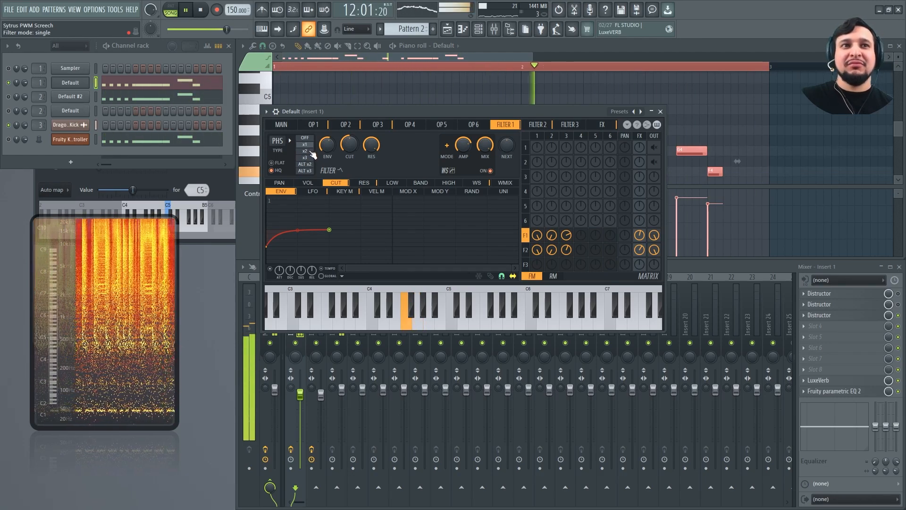
pyautogui.press('space')
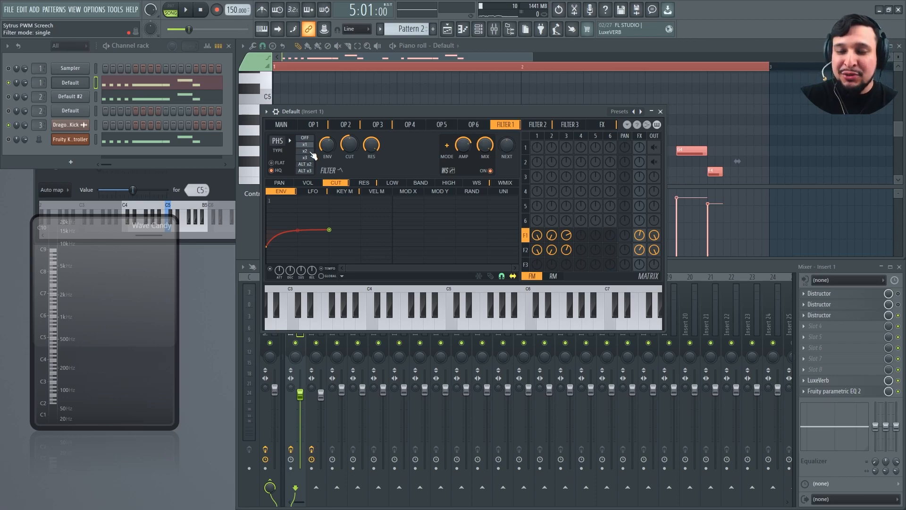
pyautogui.hotkey('ctrl', 's')
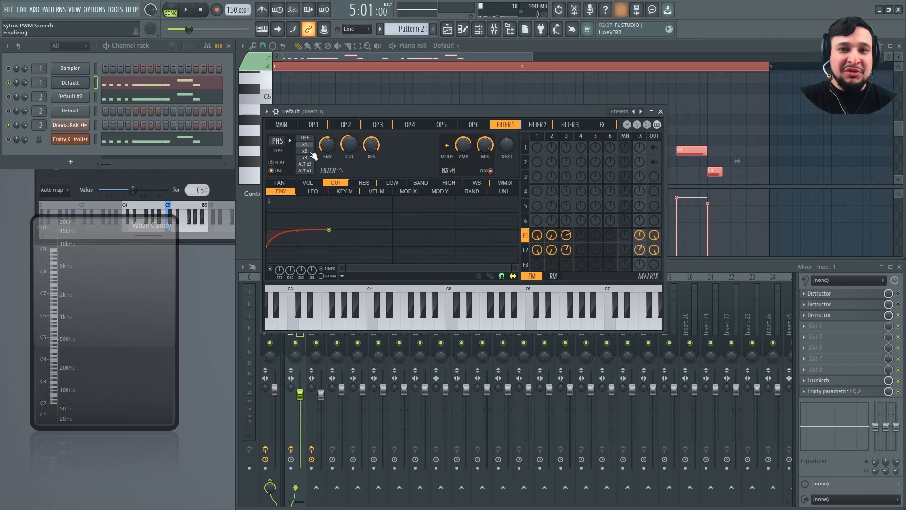